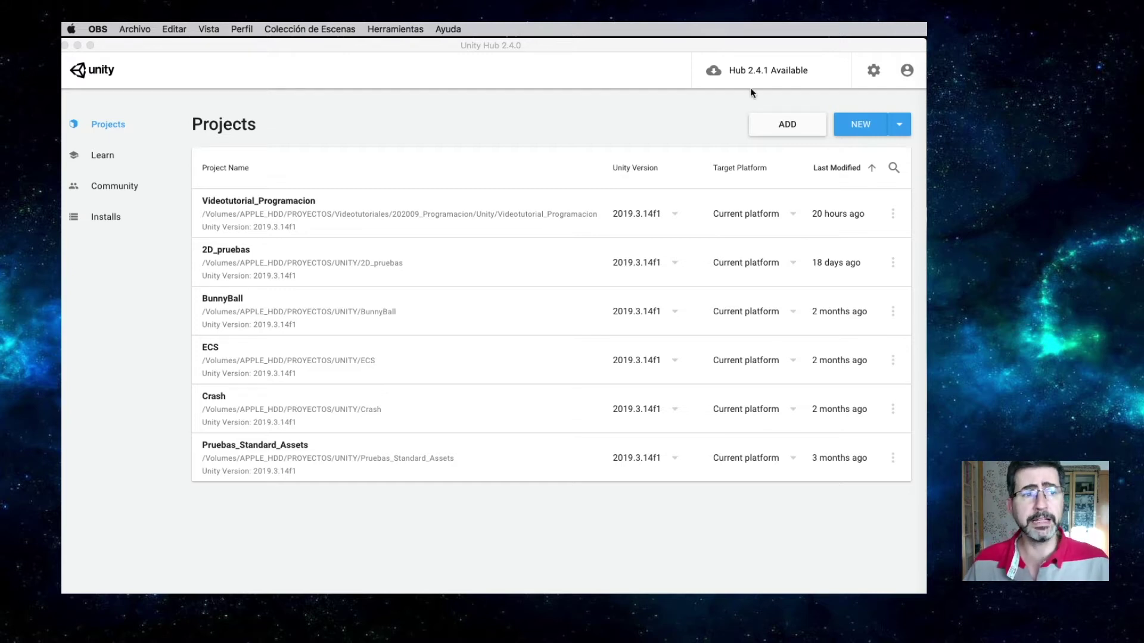
# Start adding a Unity editor version to the installs, pick Unity 2020.1.8f1 and continue to its module selection.
pyautogui.click(105, 217)
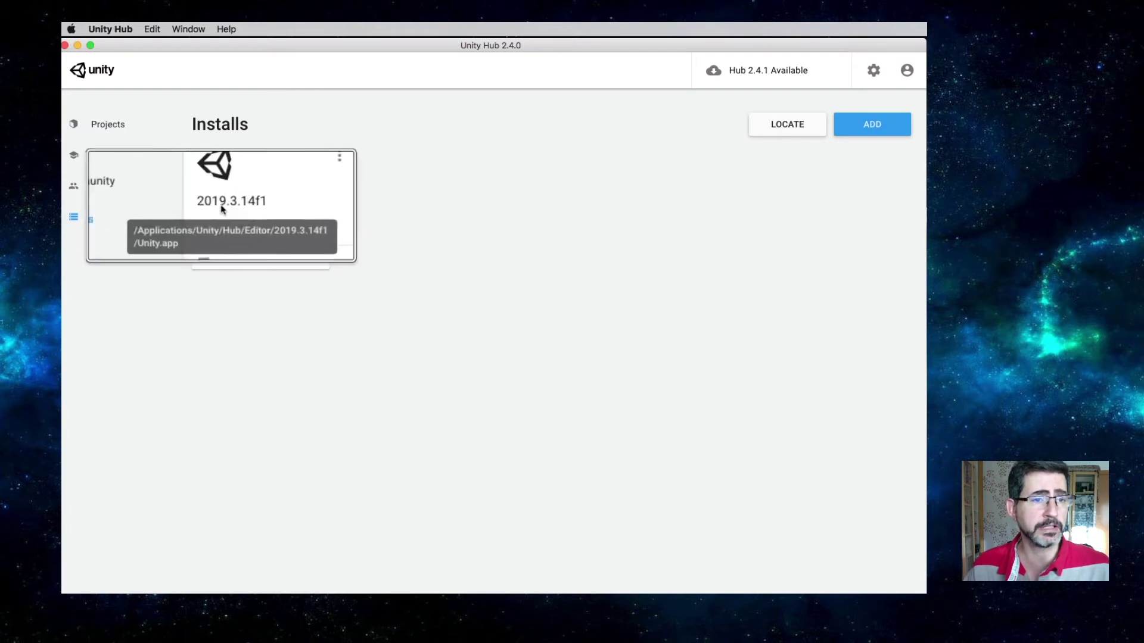
pyautogui.click(885, 124)
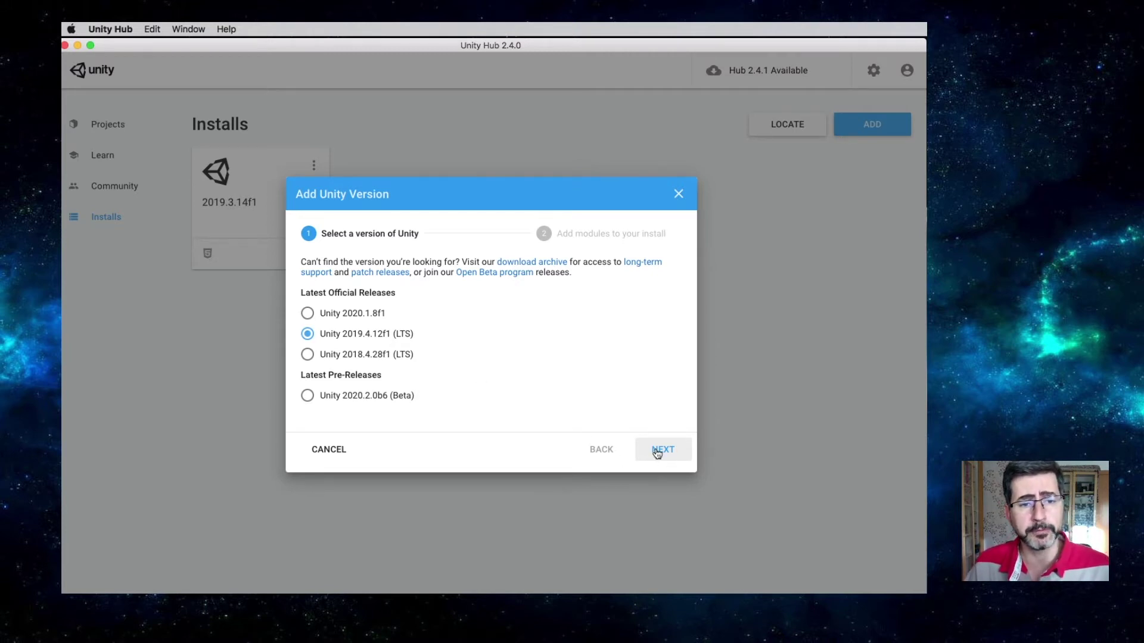
pyautogui.click(385, 316)
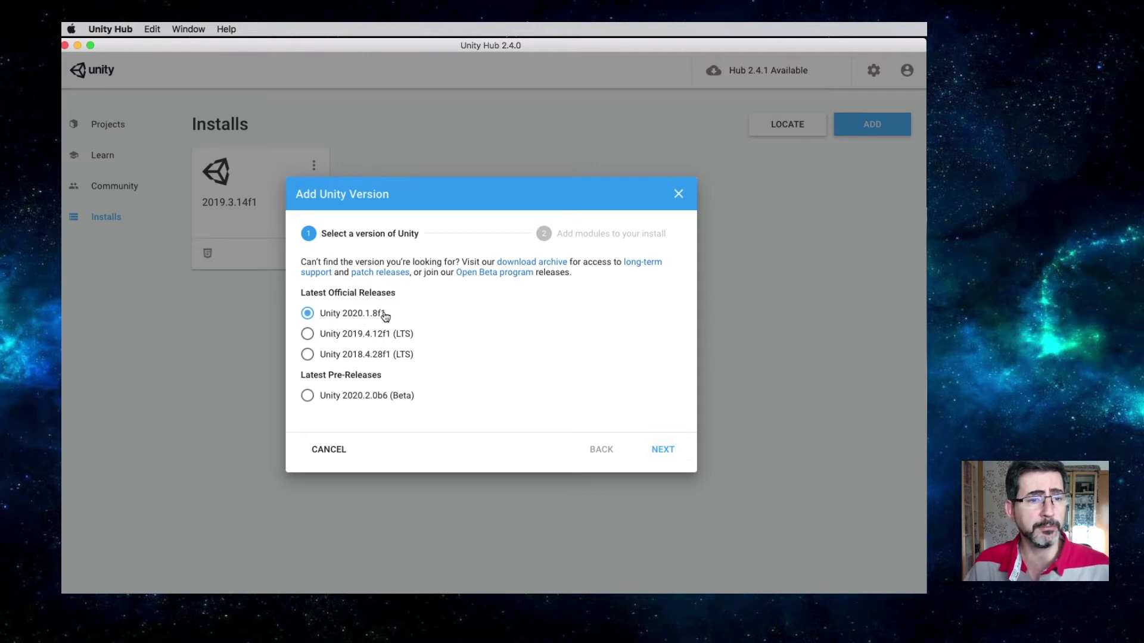
pyautogui.click(648, 450)
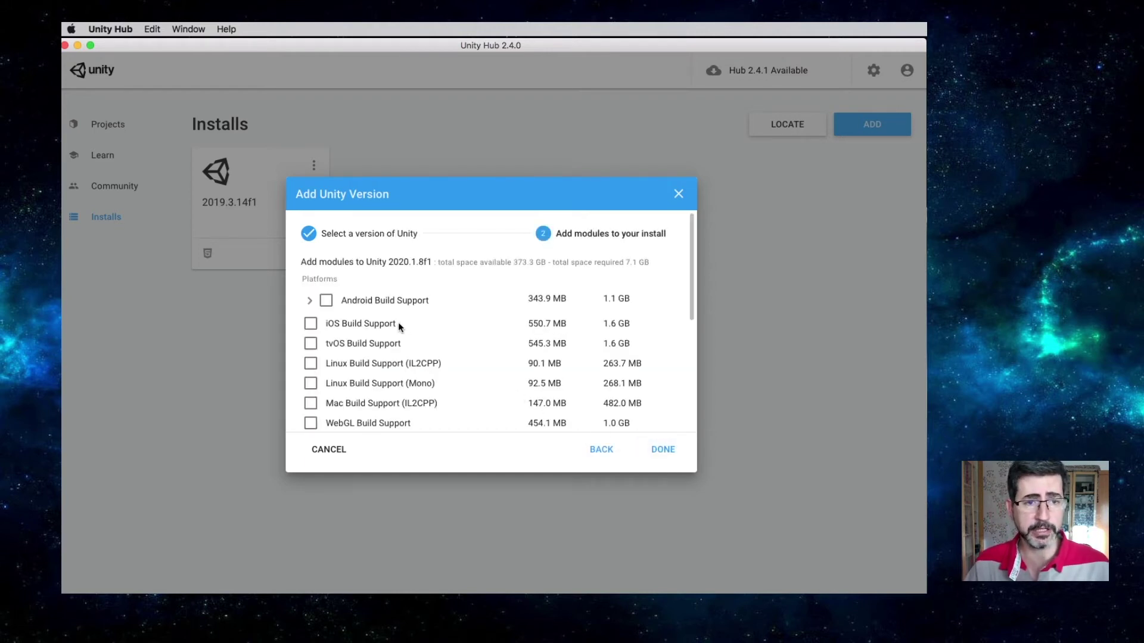
# Examine the platform, documentation and language modules, including the Android Build Support components, and close the Add Unity Version dialog without installing.
pyautogui.scroll(-5, 363, 292)
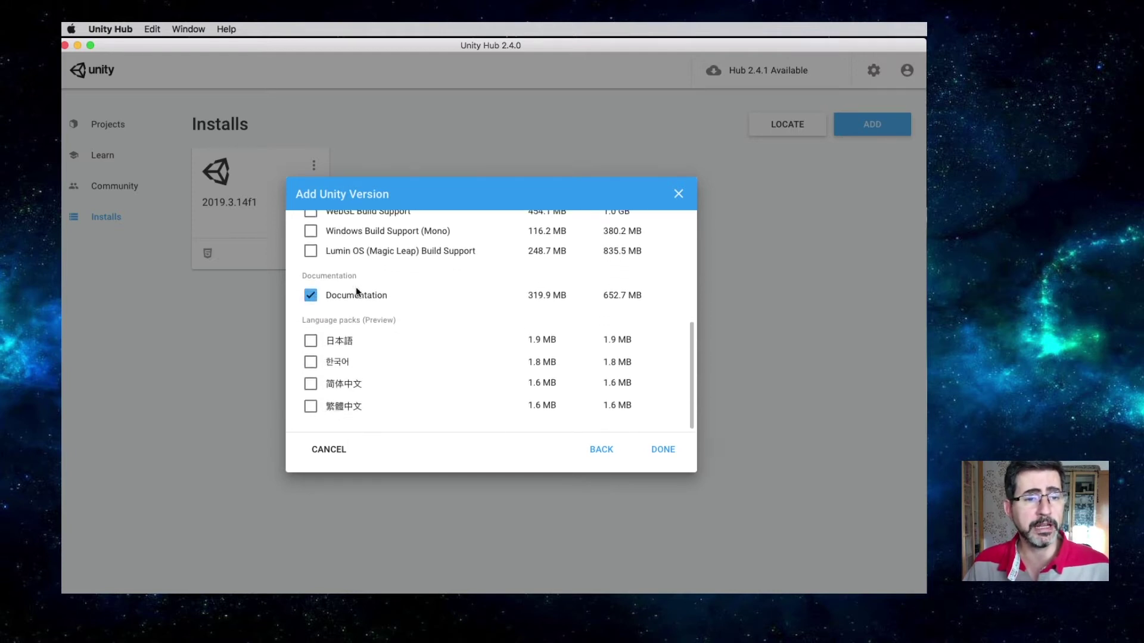
pyautogui.scroll(5, 357, 290)
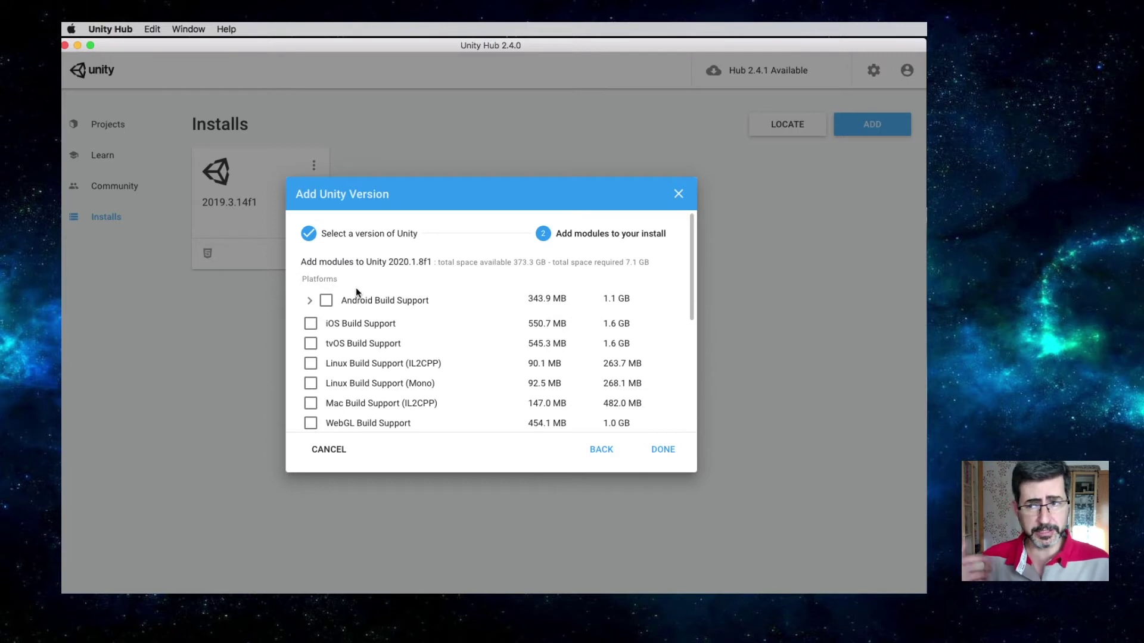
pyautogui.scroll(-2, 345, 315)
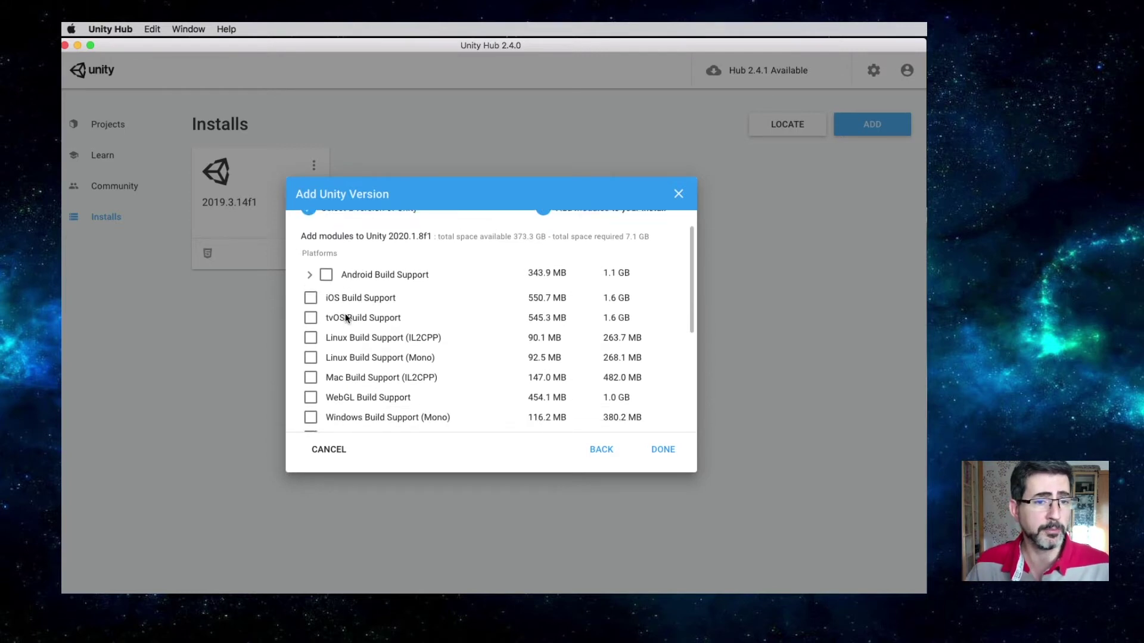
pyautogui.scroll(-1, 344, 315)
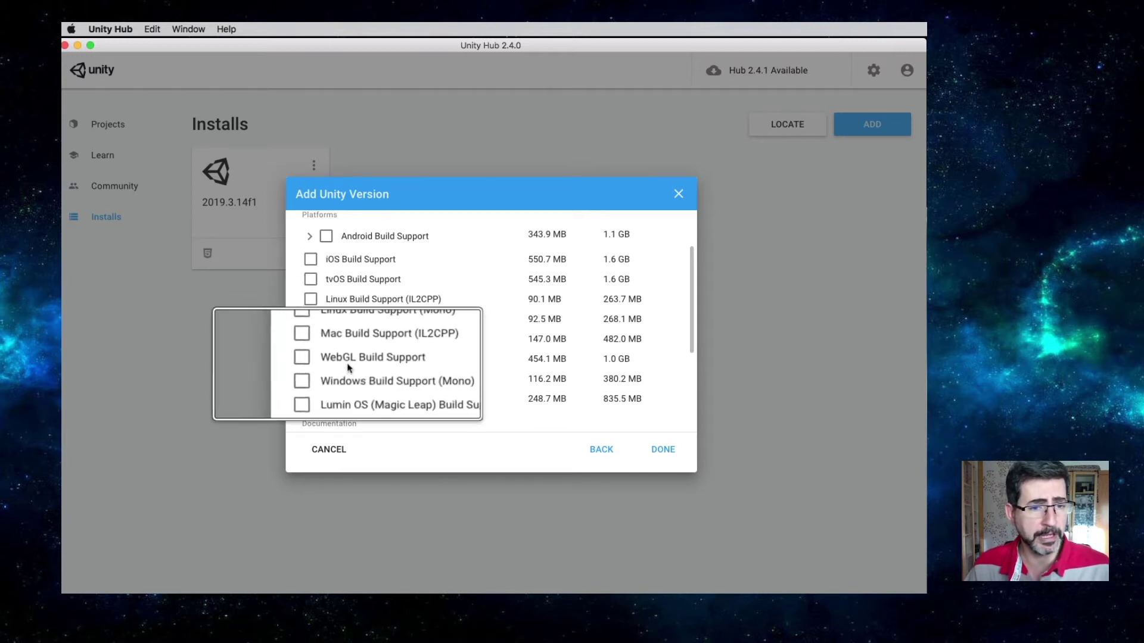
pyautogui.scroll(-1, 386, 386)
pyautogui.scroll(-2, 386, 386)
pyautogui.scroll(5, 432, 345)
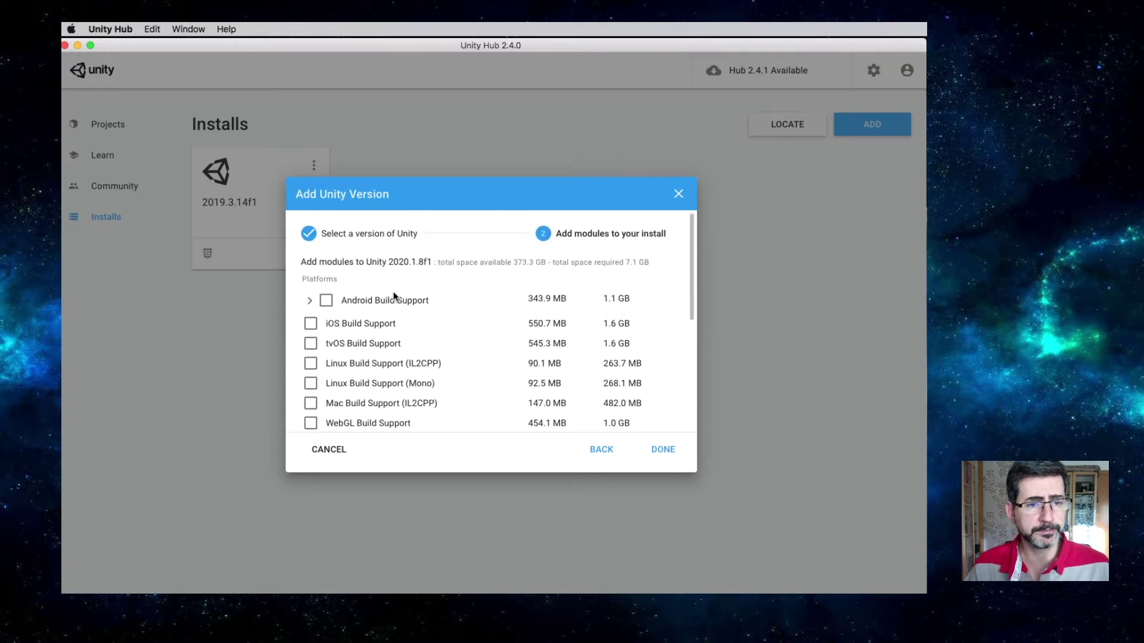
pyautogui.click(309, 300)
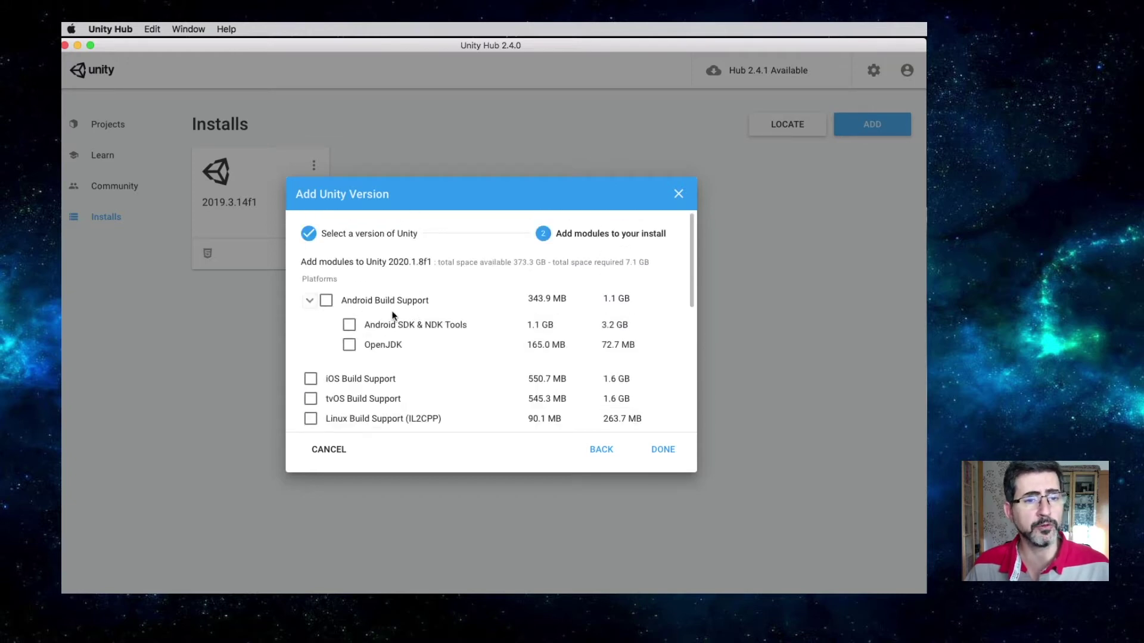
pyautogui.click(309, 301)
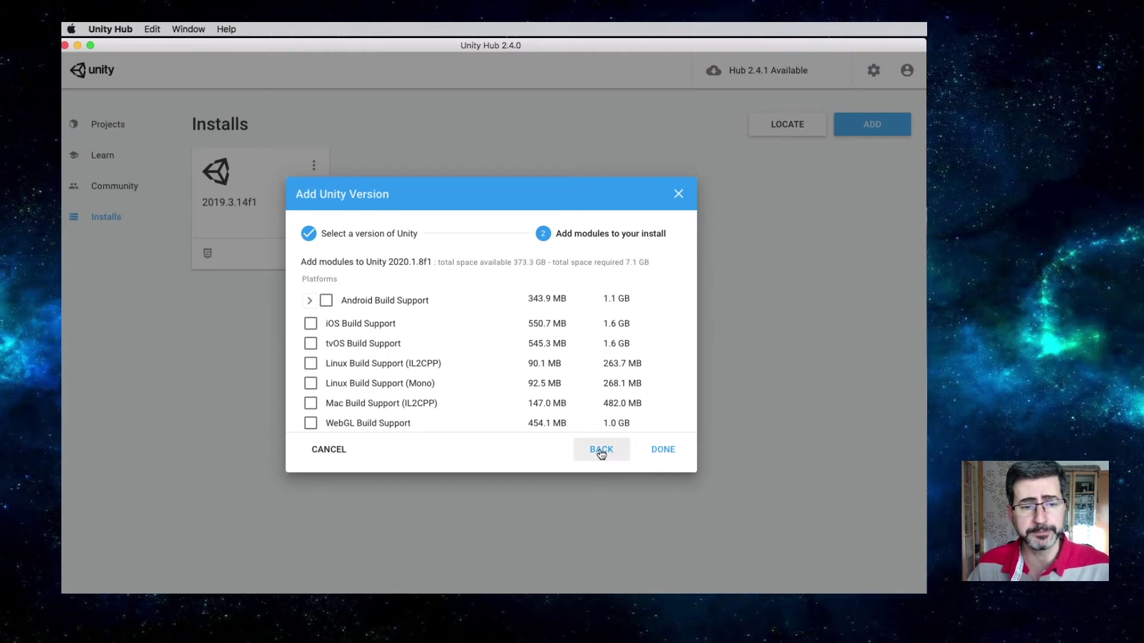
pyautogui.click(679, 193)
# Look through the Community resources and the Learn section's projects and tutorials.
pyautogui.click(122, 186)
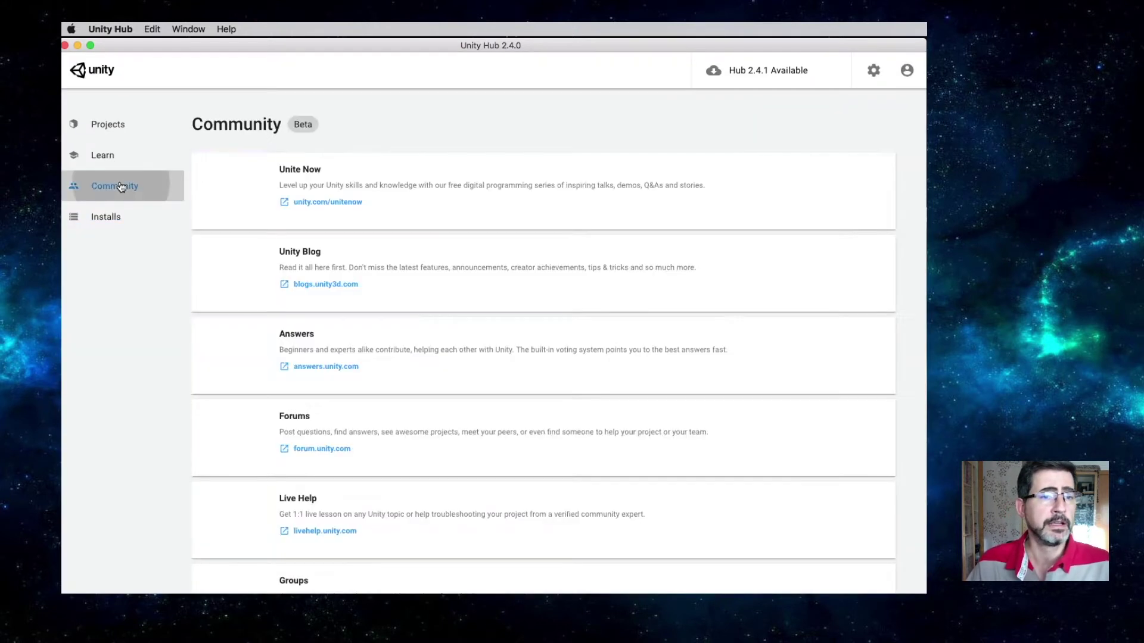
pyautogui.click(96, 156)
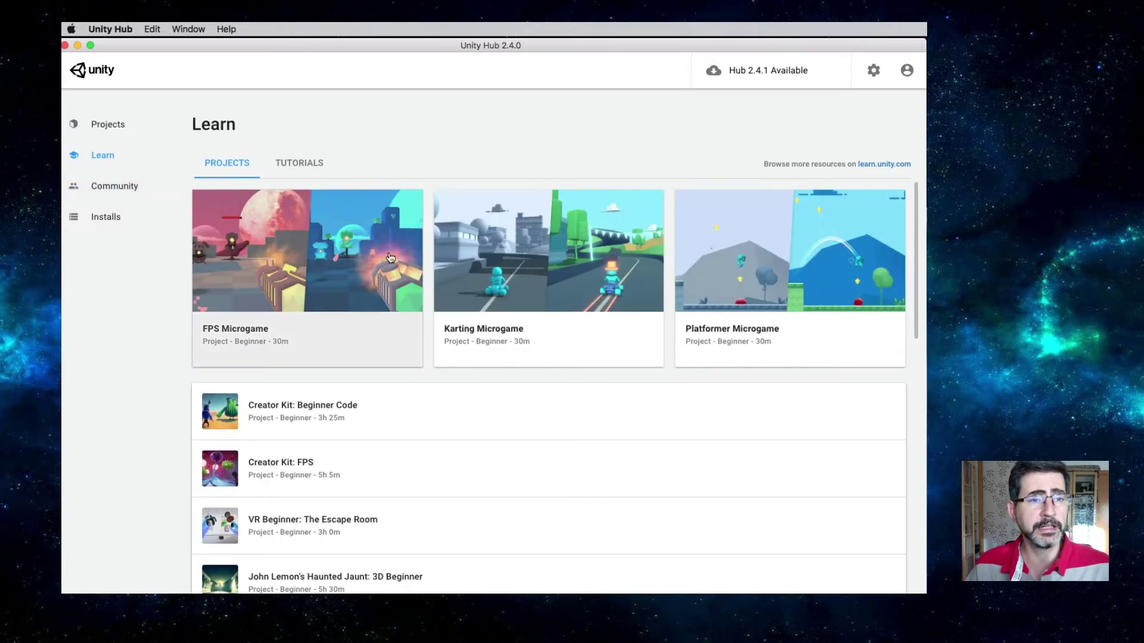
pyautogui.click(298, 164)
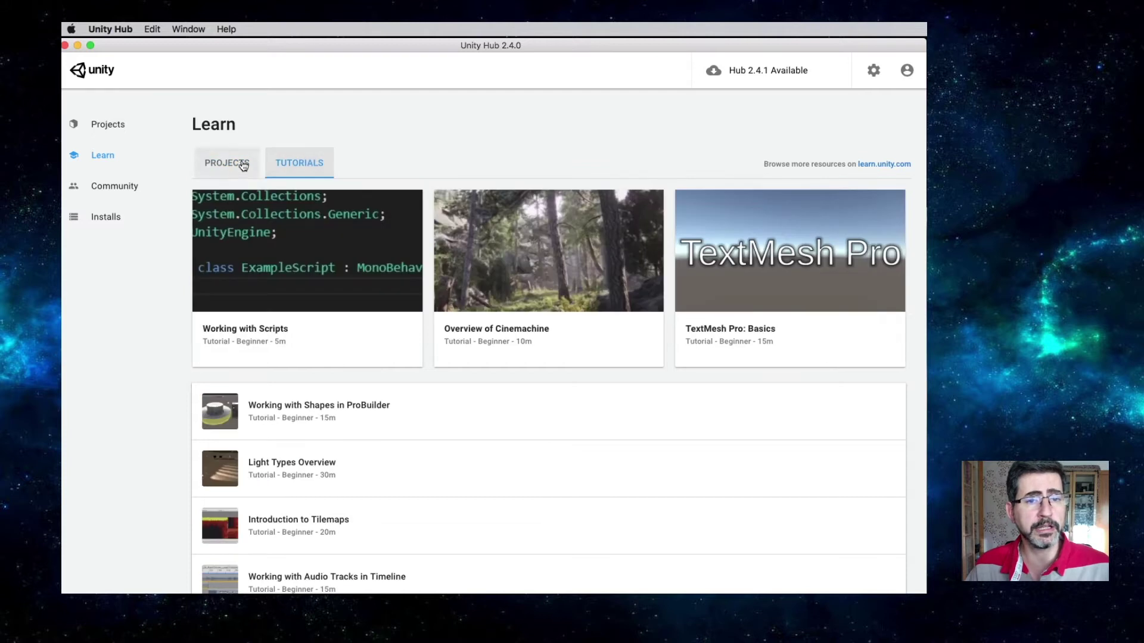
pyautogui.click(244, 163)
pyautogui.scroll(-6, 369, 405)
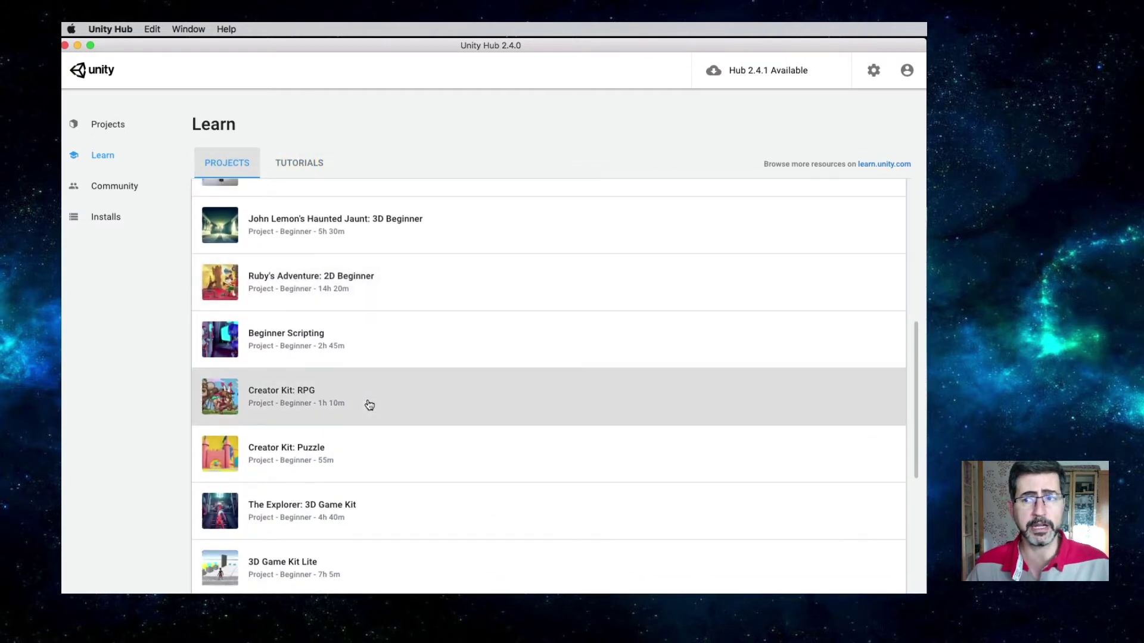
pyautogui.scroll(6, 369, 407)
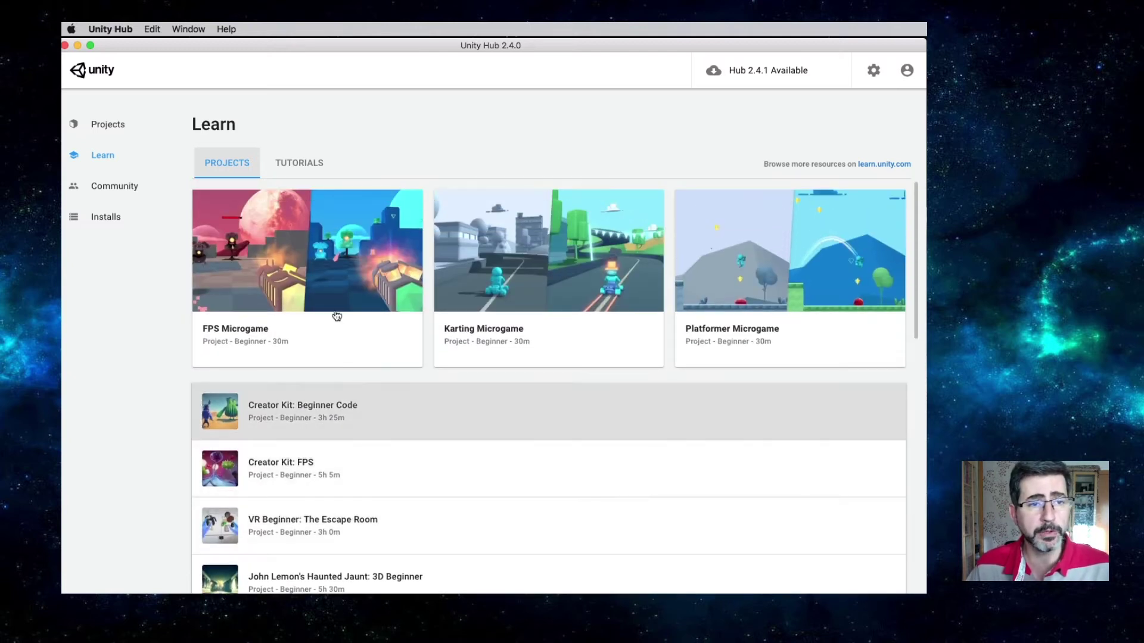
pyautogui.click(317, 169)
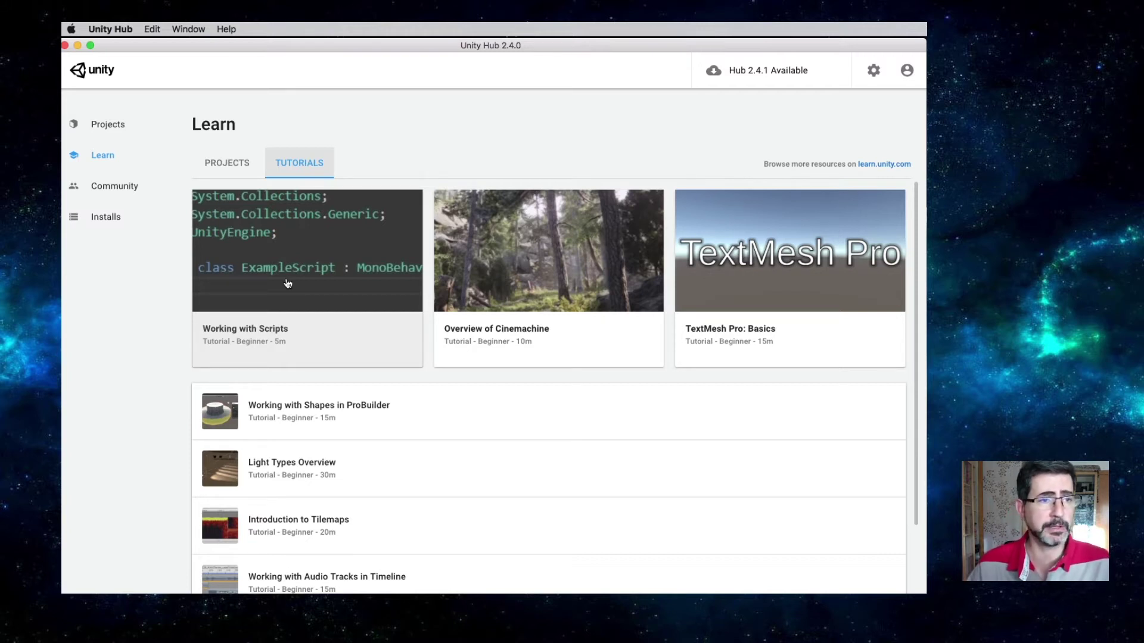
# Return to the projects list and view the extra options of the Videotutorial_Programacion project.
pyautogui.click(126, 127)
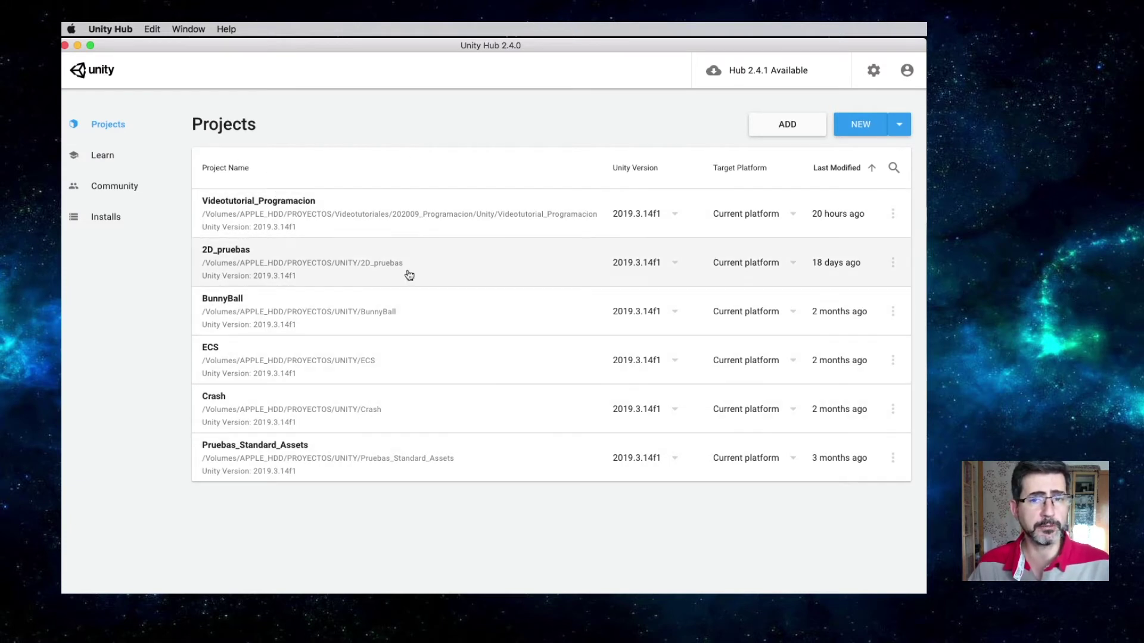
pyautogui.click(893, 214)
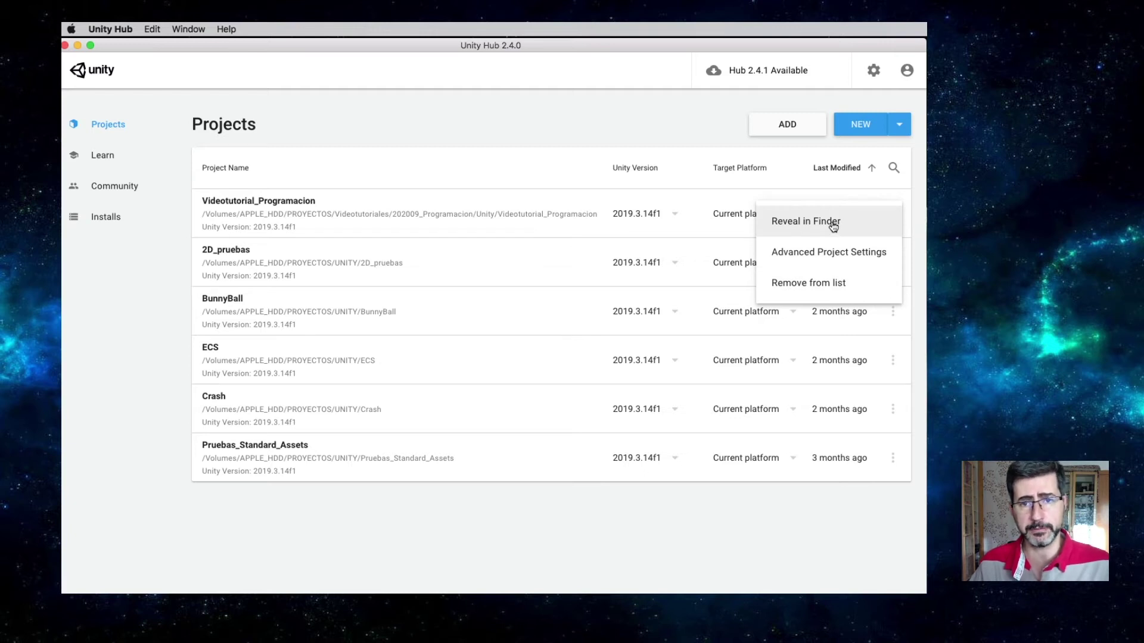
pyautogui.click(657, 122)
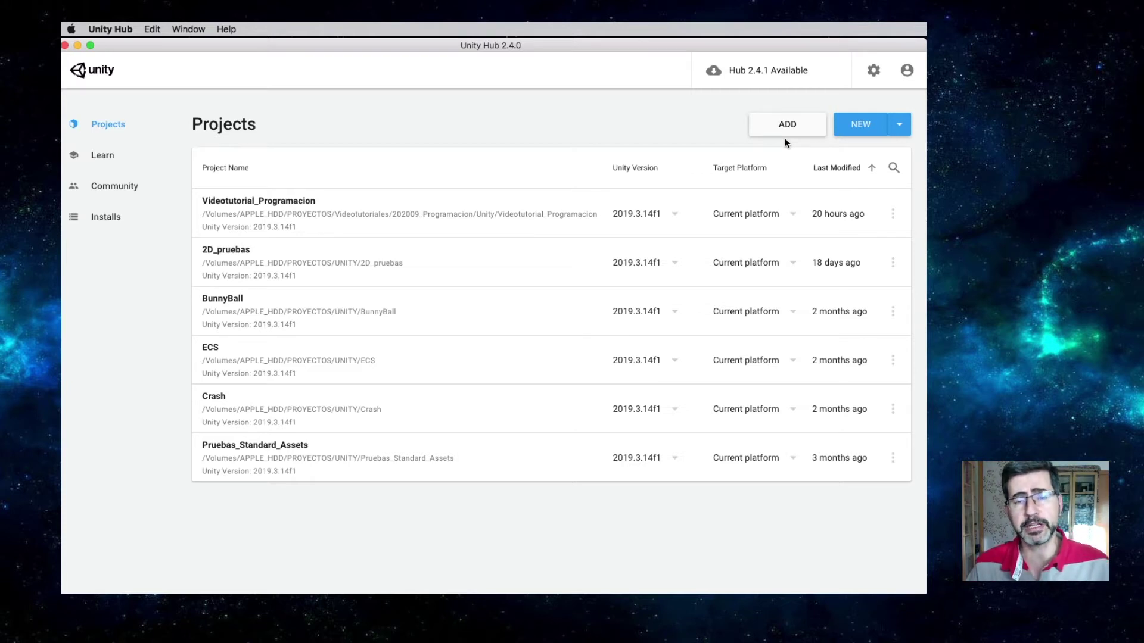
# View the folder browser for adding an existing project, cancel it, and check the Unity version choices for Videotutorial_Programacion.
pyautogui.click(785, 125)
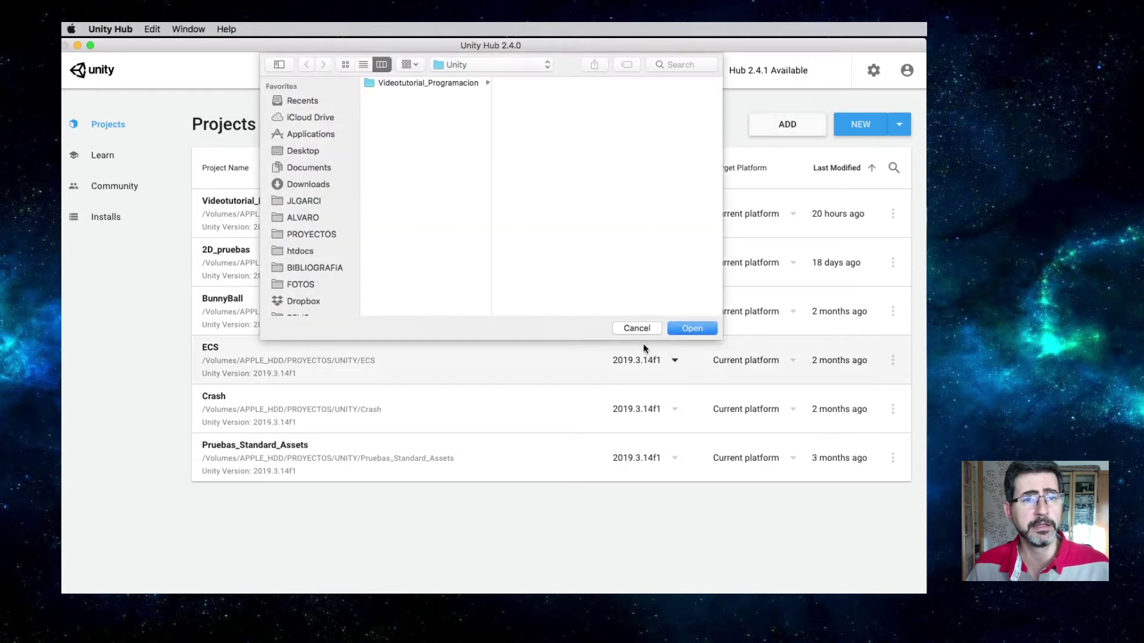
pyautogui.click(642, 328)
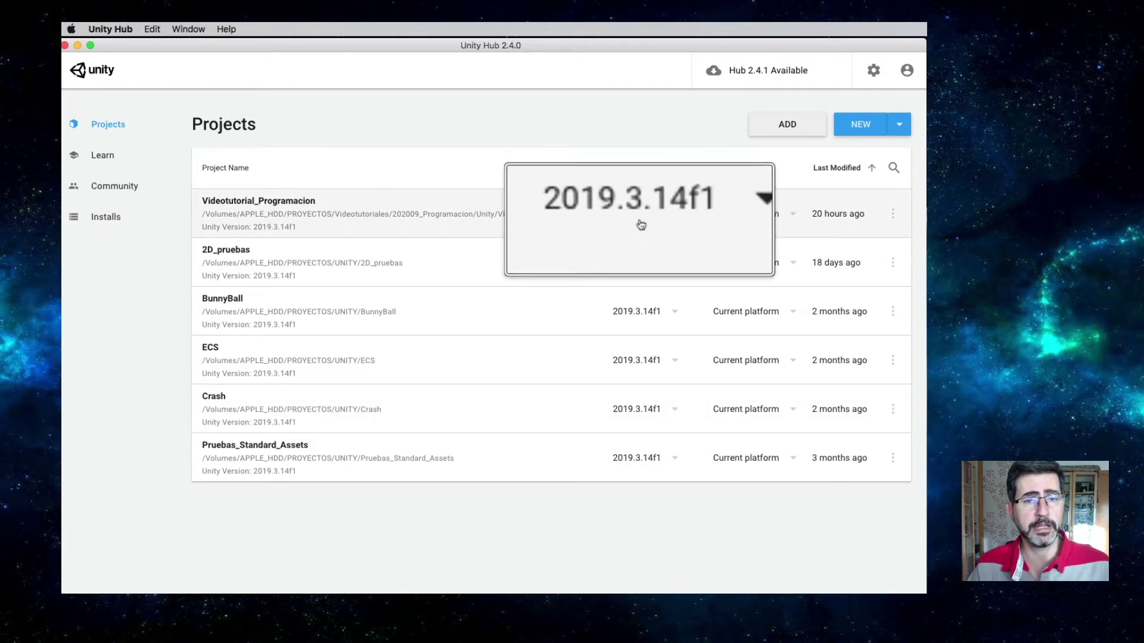
pyautogui.click(674, 215)
pyautogui.click(691, 179)
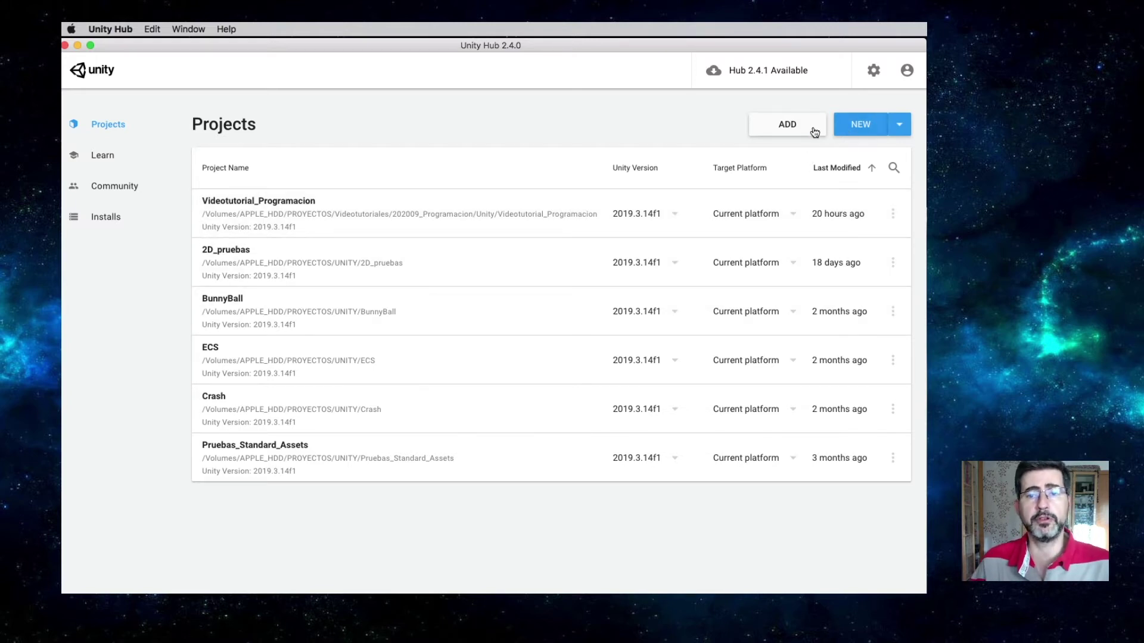
# Check which installed Unity versions are offered for creating a new project, without choosing one.
pyautogui.click(899, 124)
pyautogui.click(694, 112)
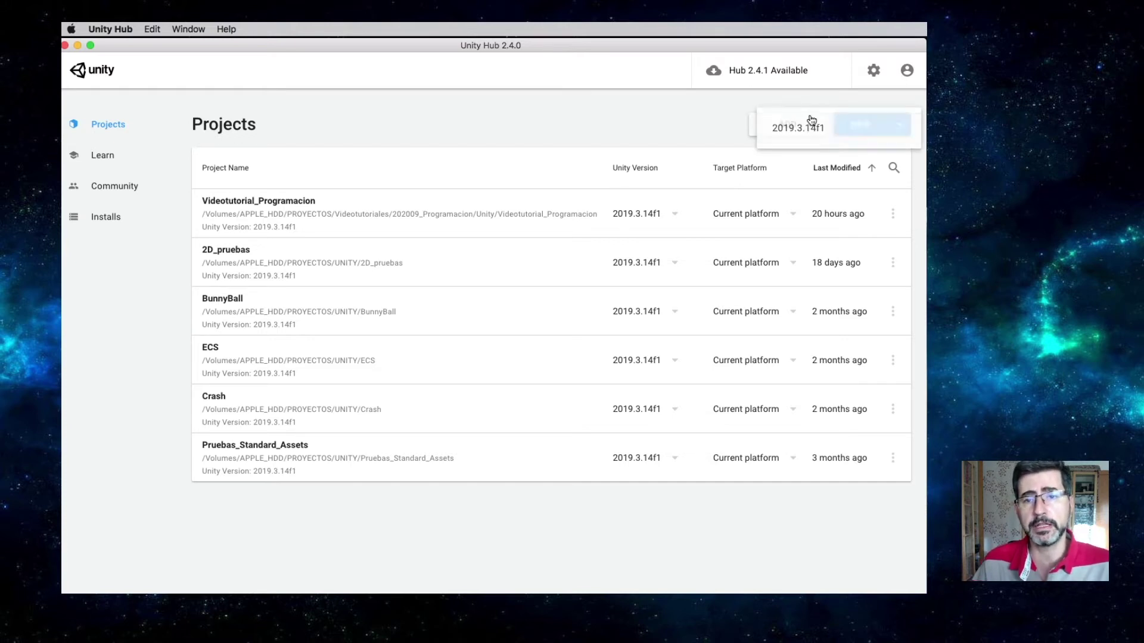
pyautogui.keyDown('ctrl'); pyautogui.scroll(3, 903, 130); pyautogui.keyUp('ctrl')
pyautogui.keyDown('ctrl'); pyautogui.scroll(3, 904, 130); pyautogui.keyUp('ctrl')
pyautogui.keyDown('ctrl'); pyautogui.scroll(-3, 900, 130); pyautogui.keyUp('ctrl')
pyautogui.keyDown('ctrl'); pyautogui.scroll(-3, 899, 130); pyautogui.keyUp('ctrl')
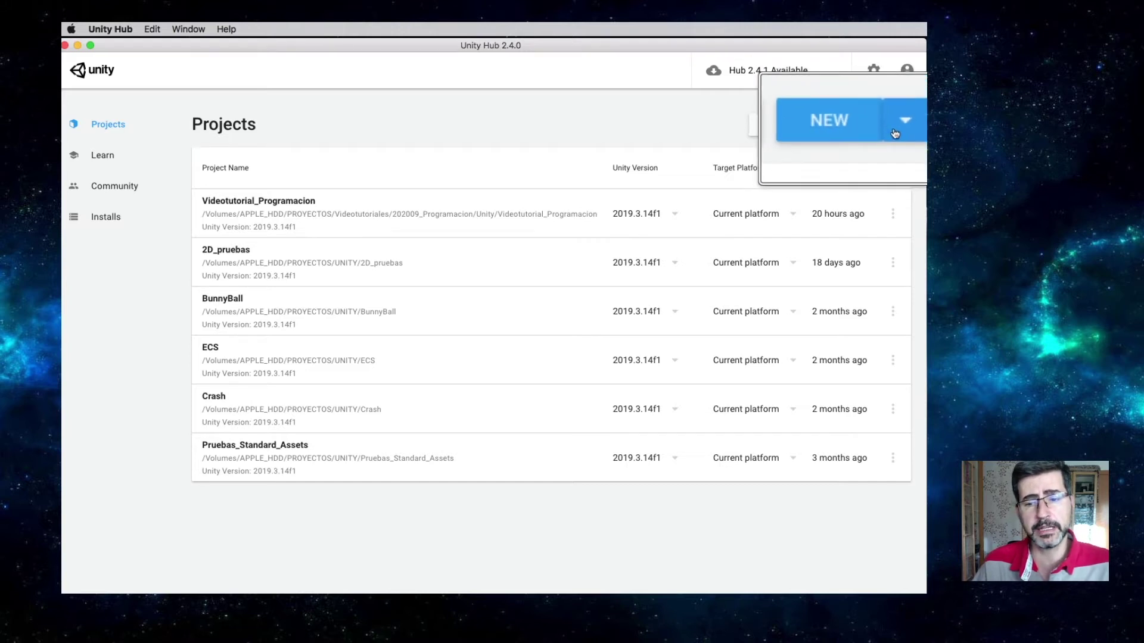
pyautogui.keyDown('ctrl'); pyautogui.scroll(-2, 892, 140); pyautogui.keyUp('ctrl')
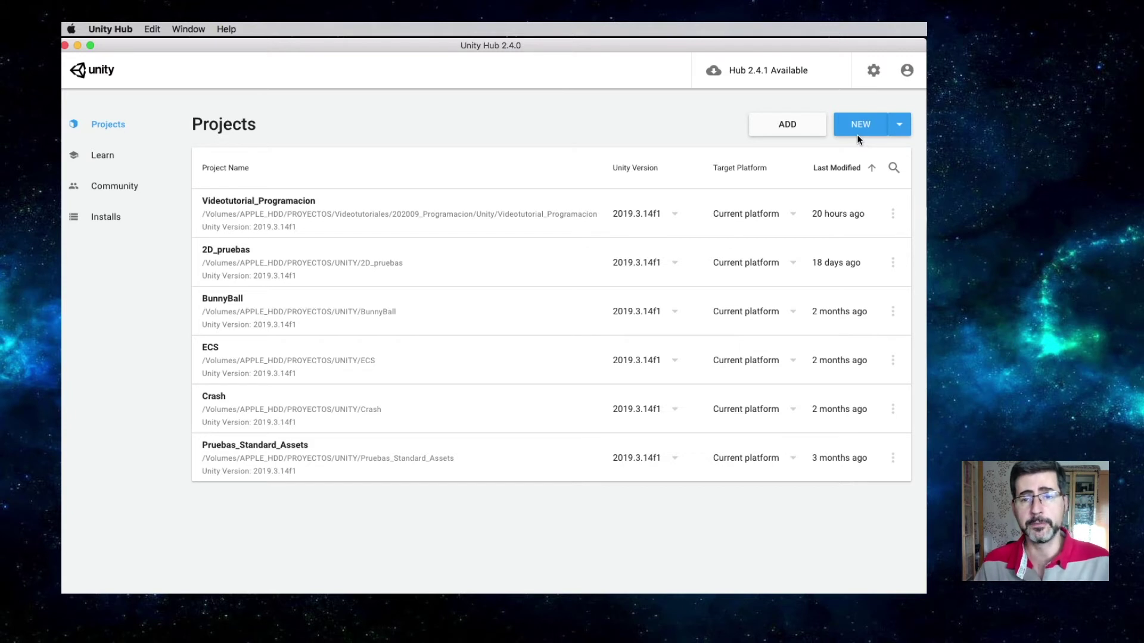
pyautogui.click(899, 125)
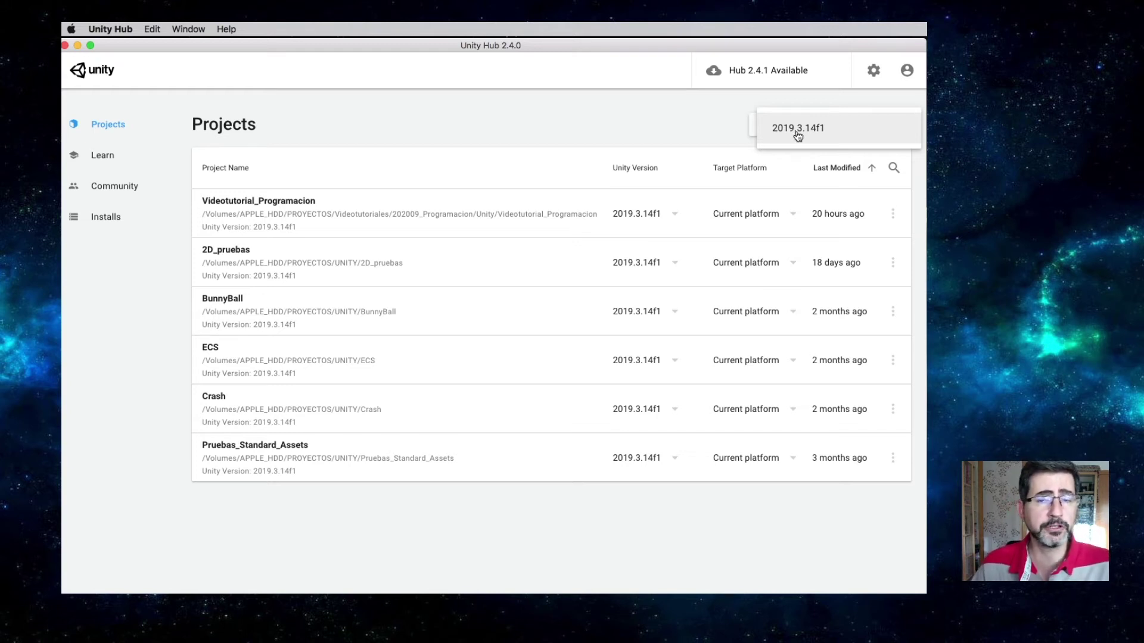
pyautogui.click(712, 119)
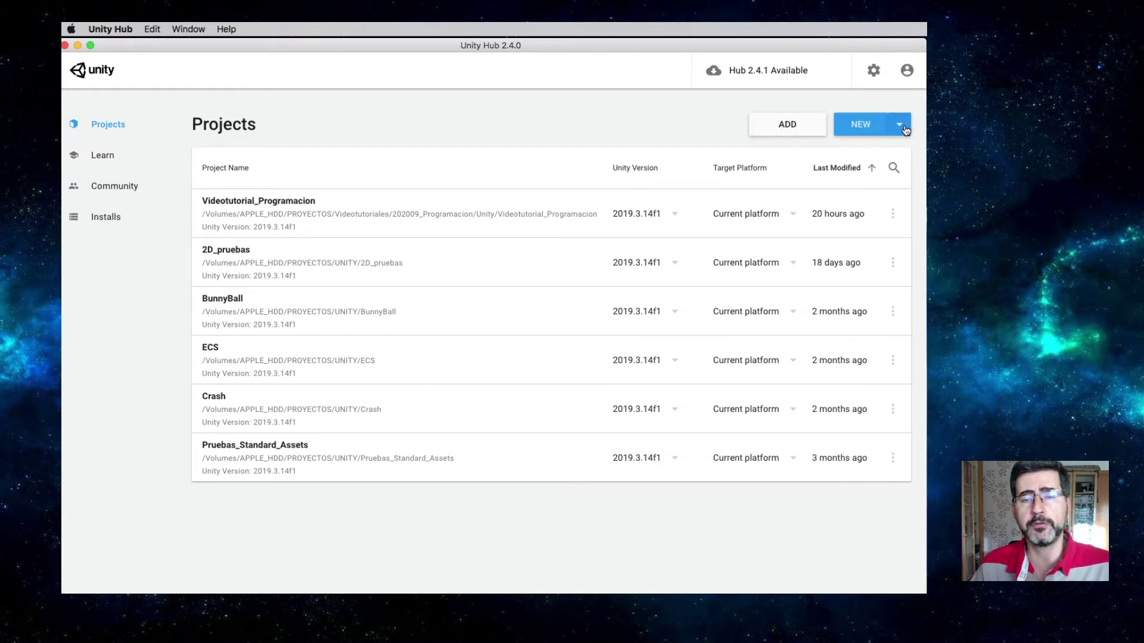
# Start a new project with Unity 2019.3.14f1 and move its creation window fully into view.
pyautogui.click(899, 125)
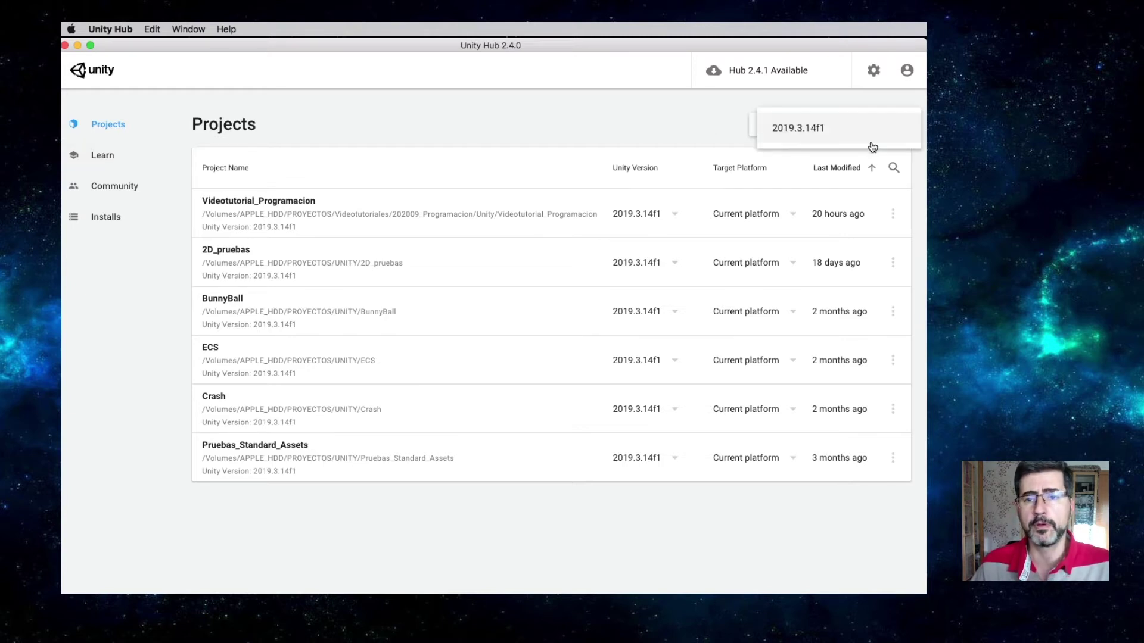
pyautogui.click(786, 126)
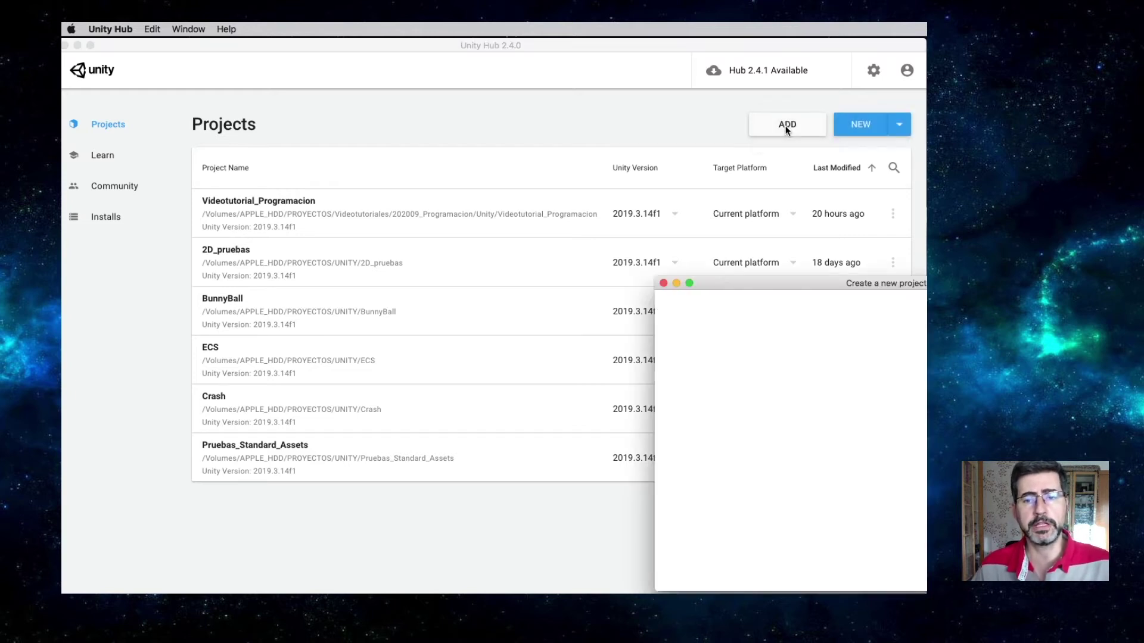
pyautogui.moveTo(894, 282); pyautogui.dragTo(456, 170)
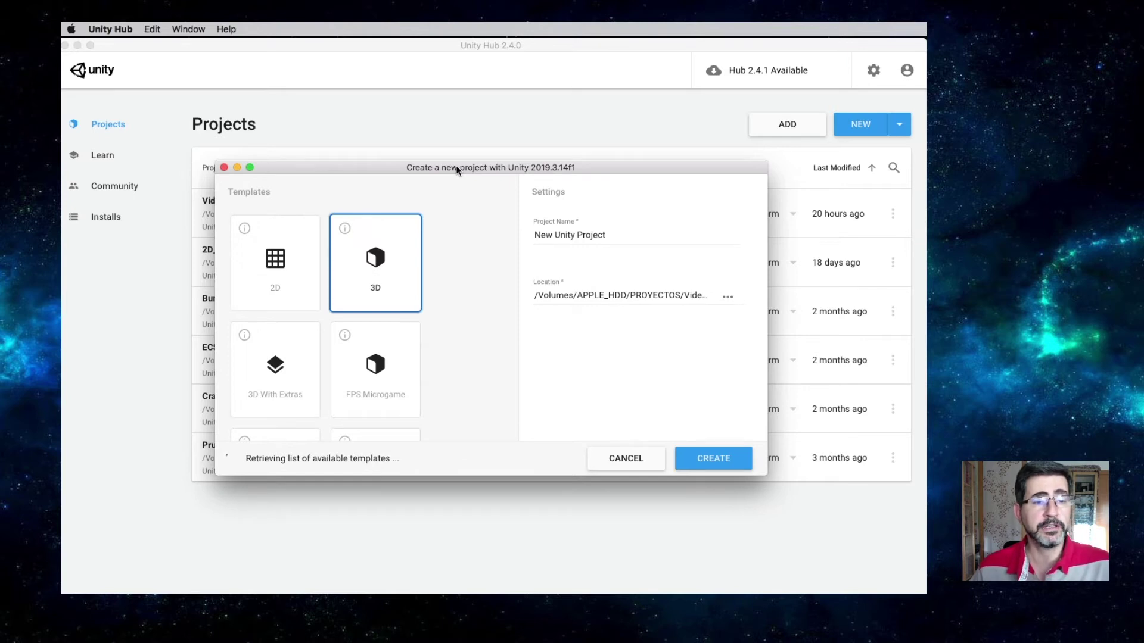
# Look through the project templates offered for the new project, including 2D, 3D and 3D With Extras.
pyautogui.scroll(-3, 417, 308)
pyautogui.scroll(-3, 419, 308)
pyautogui.scroll(5, 426, 306)
pyautogui.scroll(1, 432, 308)
pyautogui.click(310, 262)
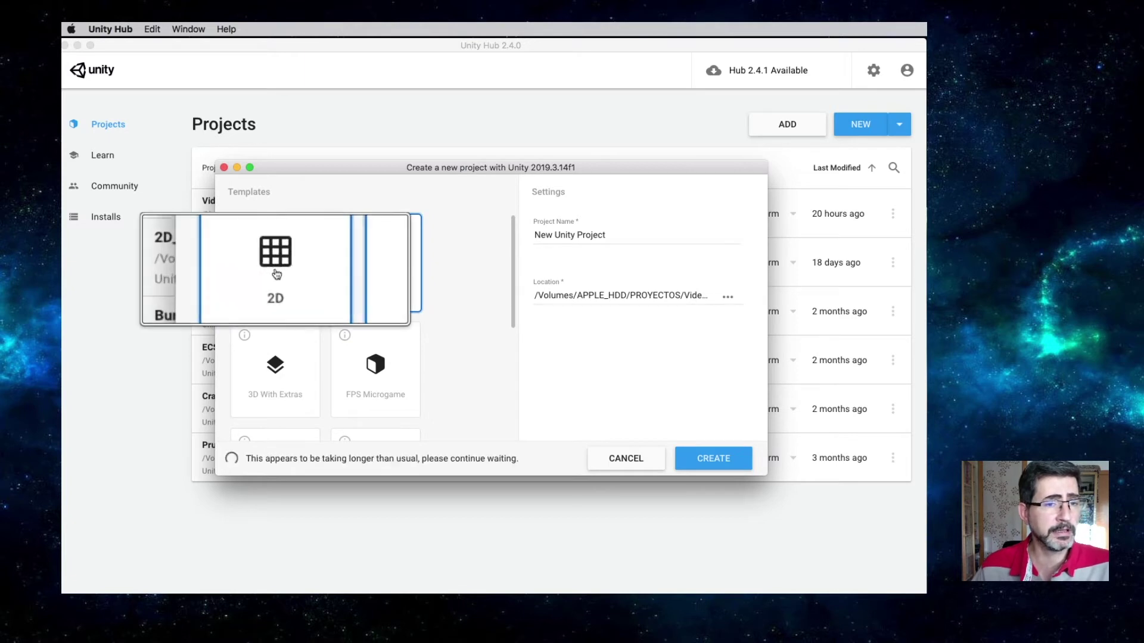
pyautogui.click(368, 277)
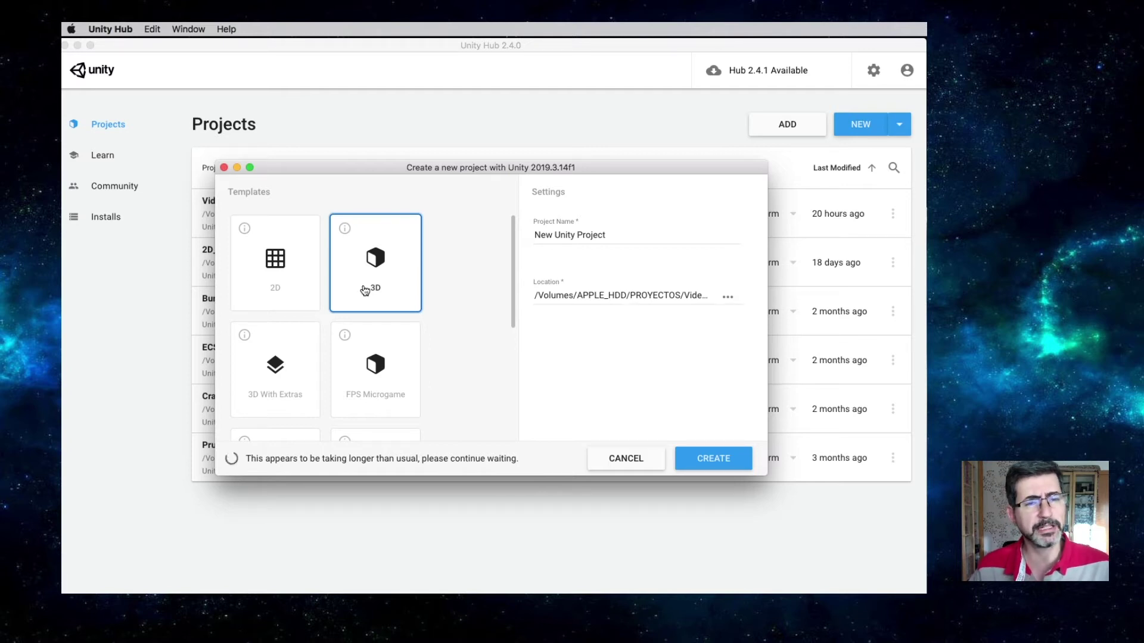
pyautogui.click(293, 337)
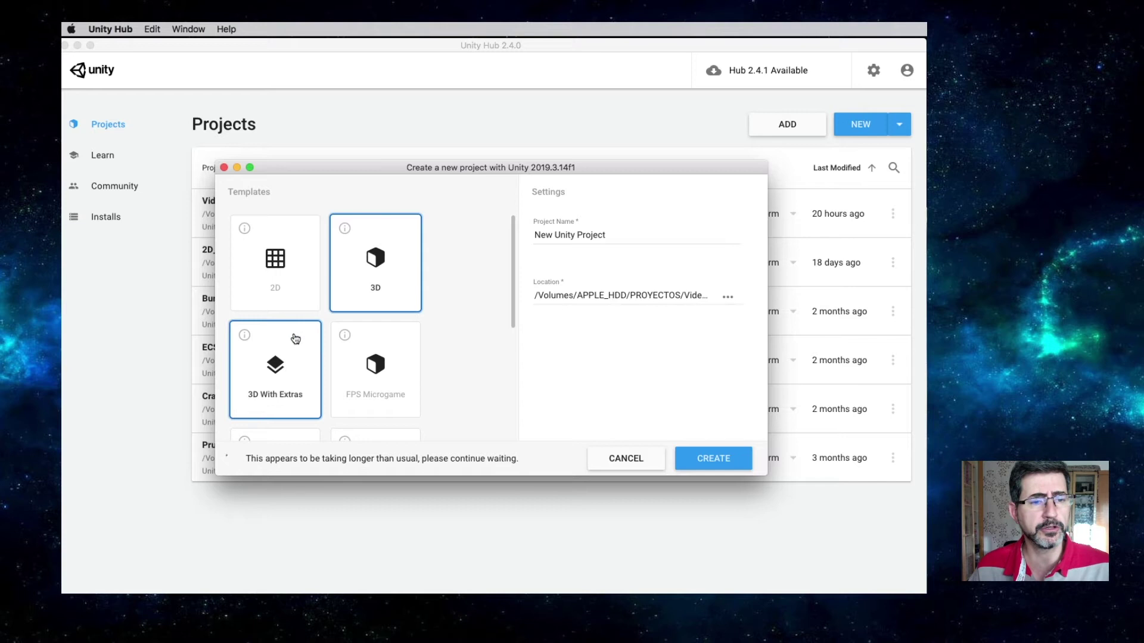
pyautogui.scroll(-5, 294, 333)
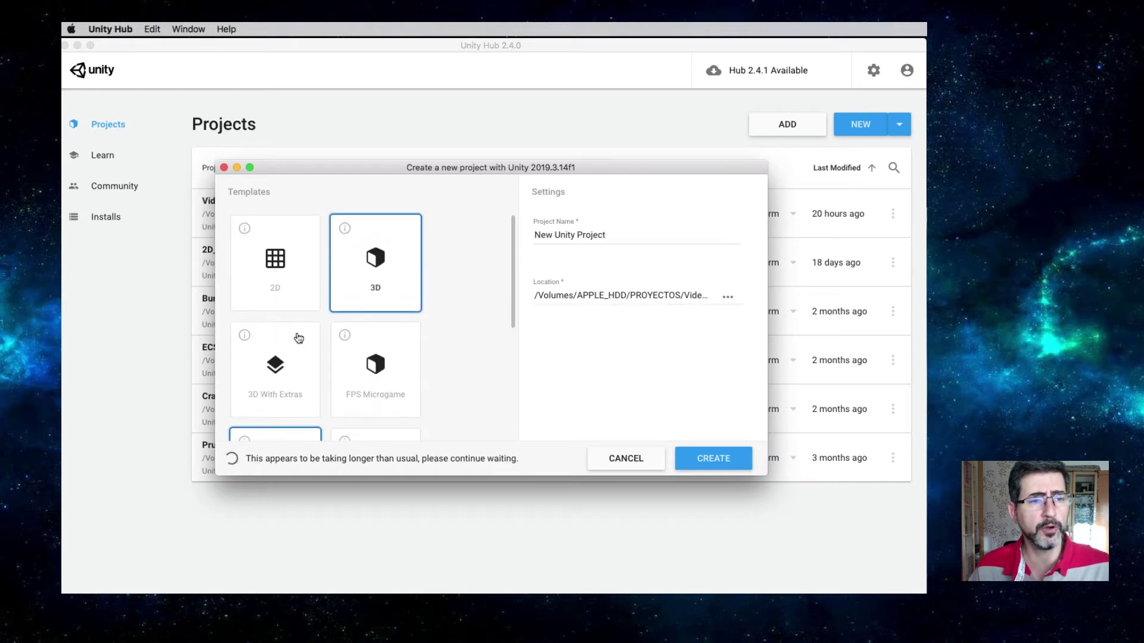
# Compare the 2D and 3D templates and choose 3D for the new project.
pyautogui.click(354, 305)
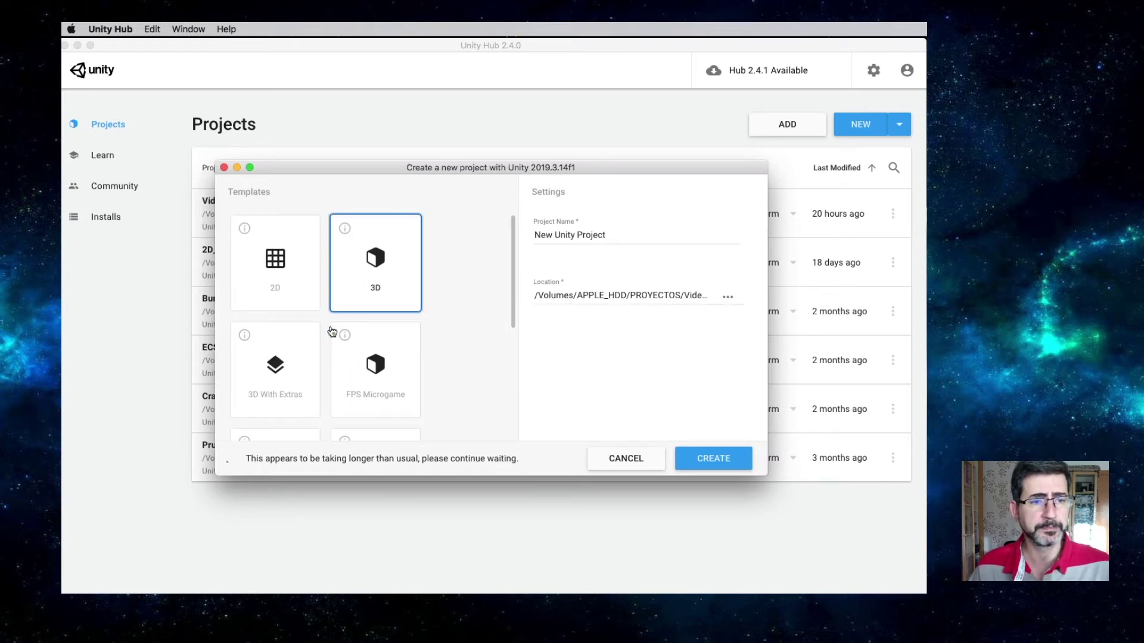
pyautogui.click(266, 265)
pyautogui.keyDown('ctrl'); pyautogui.scroll(3, 279, 303); pyautogui.keyUp('ctrl')
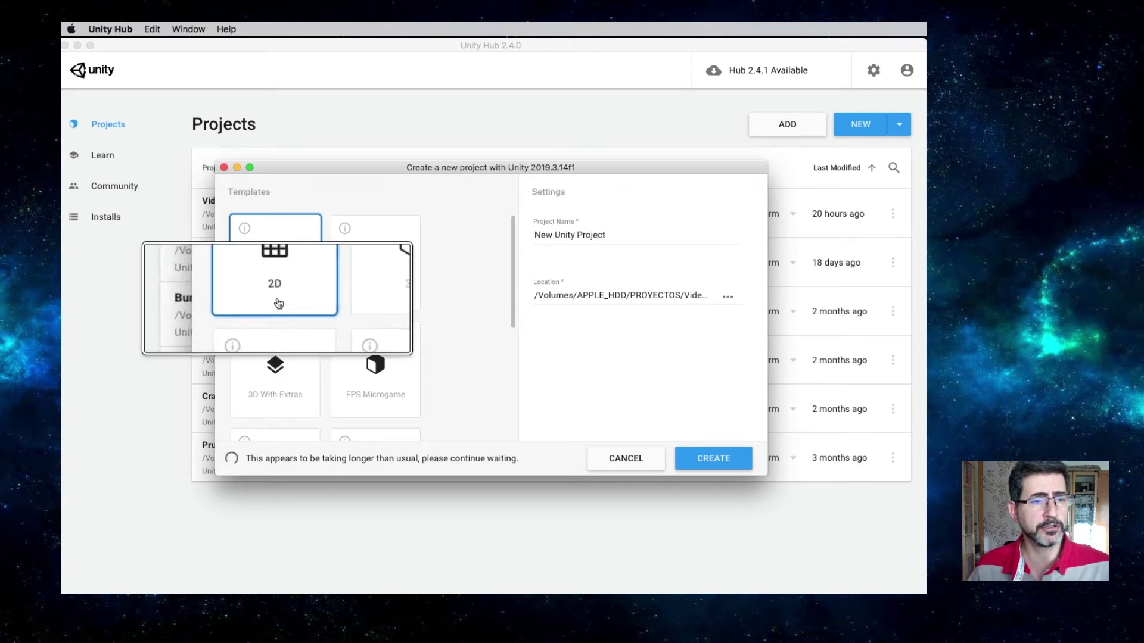
pyautogui.keyDown('ctrl'); pyautogui.scroll(-3, 390, 289); pyautogui.keyUp('ctrl')
pyautogui.click(388, 289)
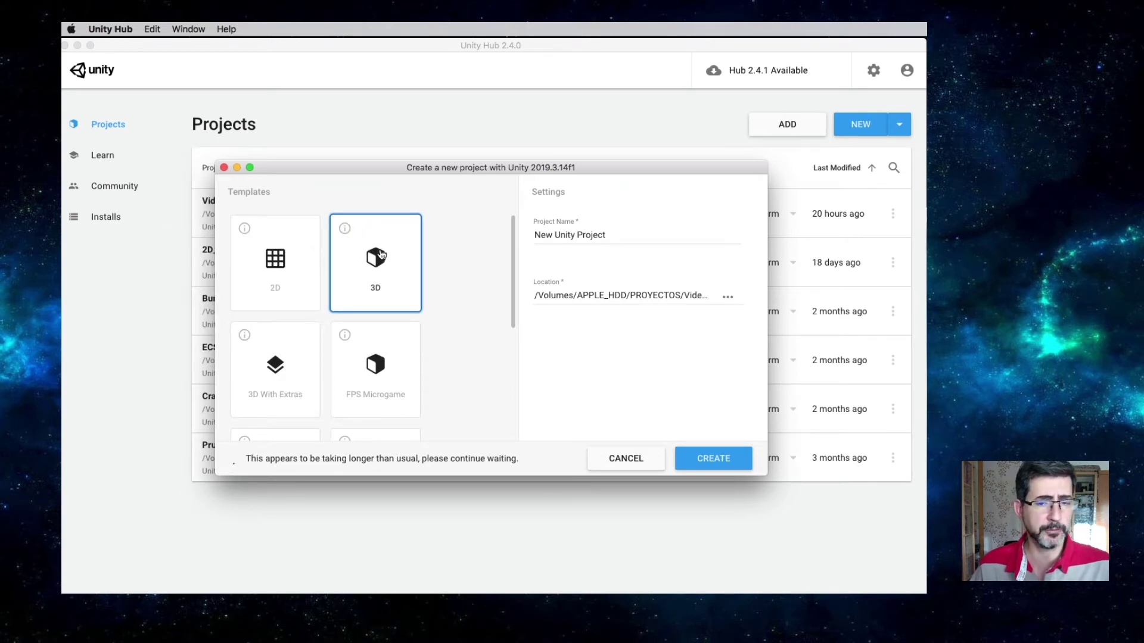
# Name the new project "Mi Proyecto de Prueba".
pyautogui.click(624, 229)
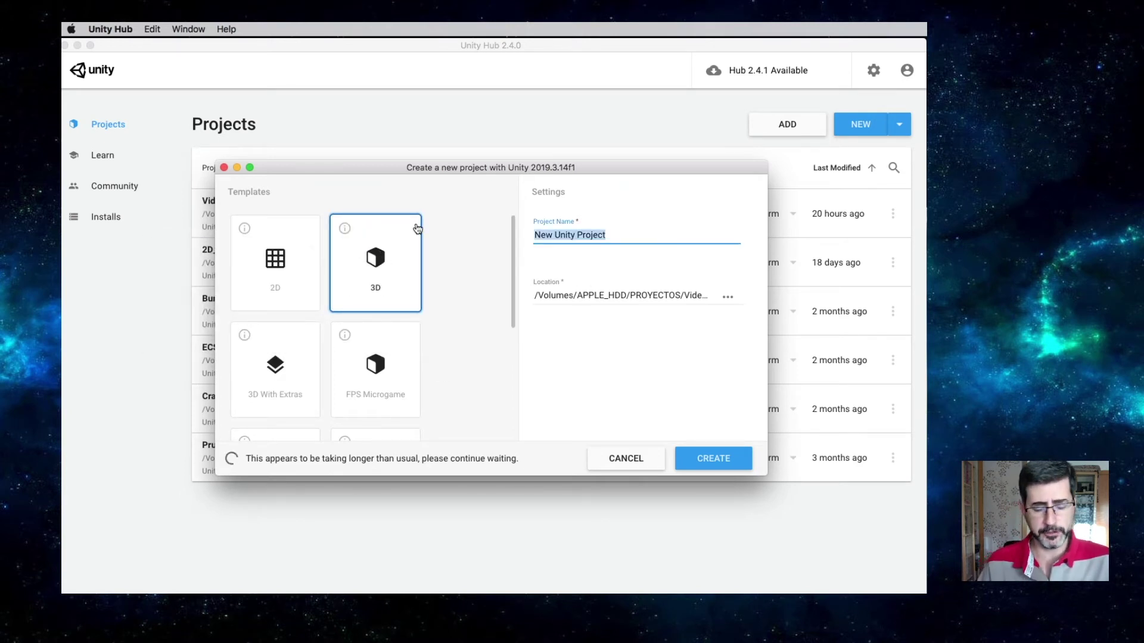
pyautogui.write('Mi ')
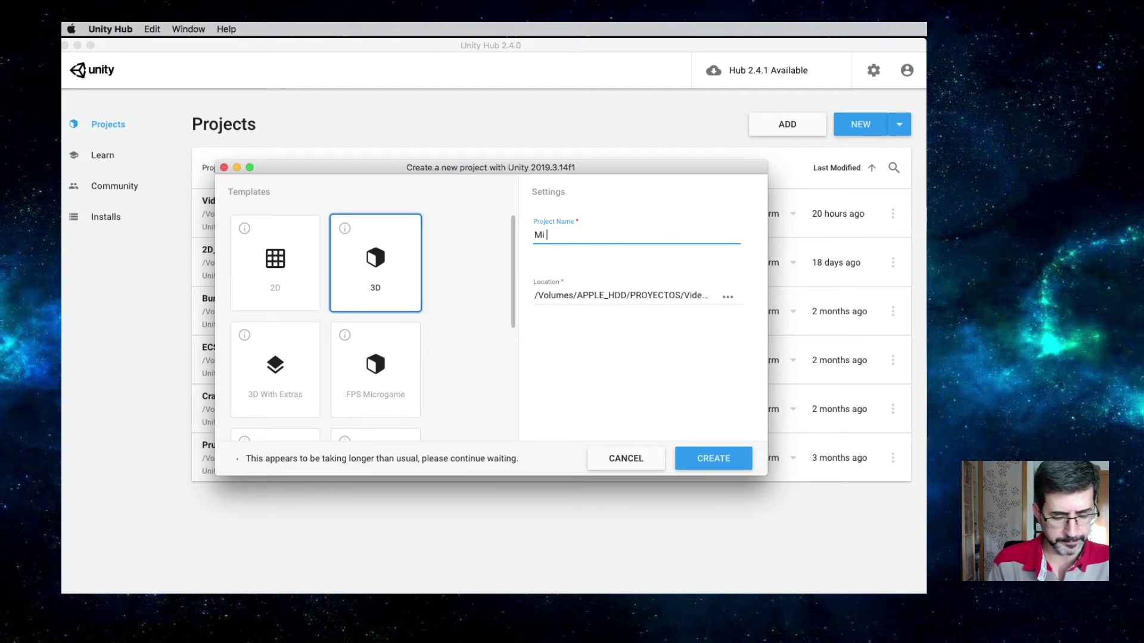
pyautogui.write('Proyecto de Prueba')
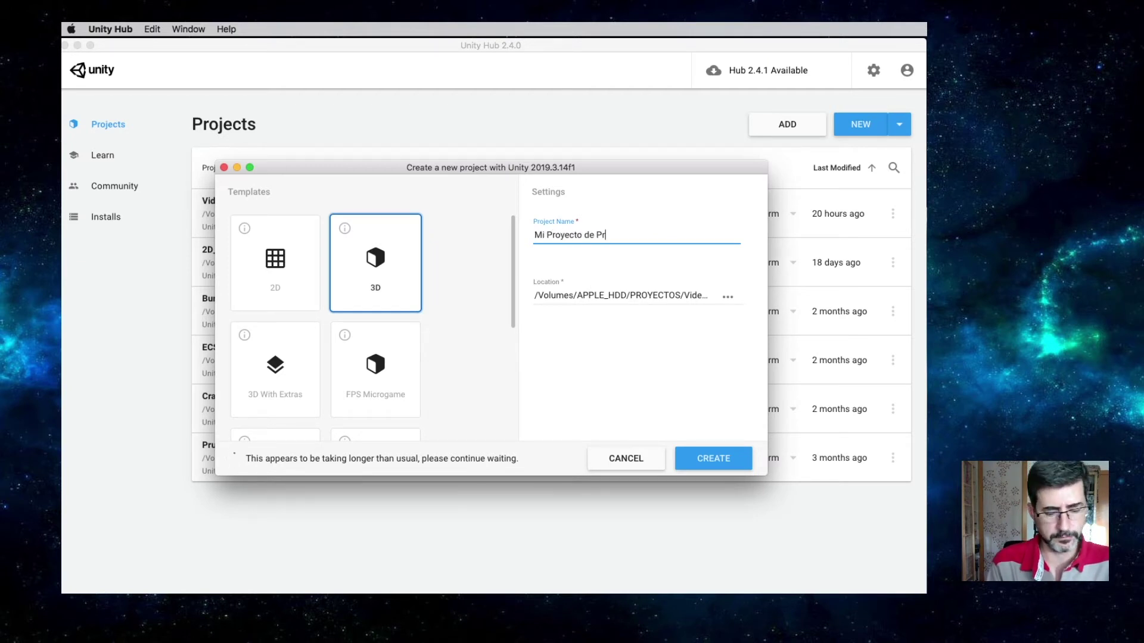
# Create a folder named Unity on the Desktop and set it as the new project's location.
pyautogui.click(727, 296)
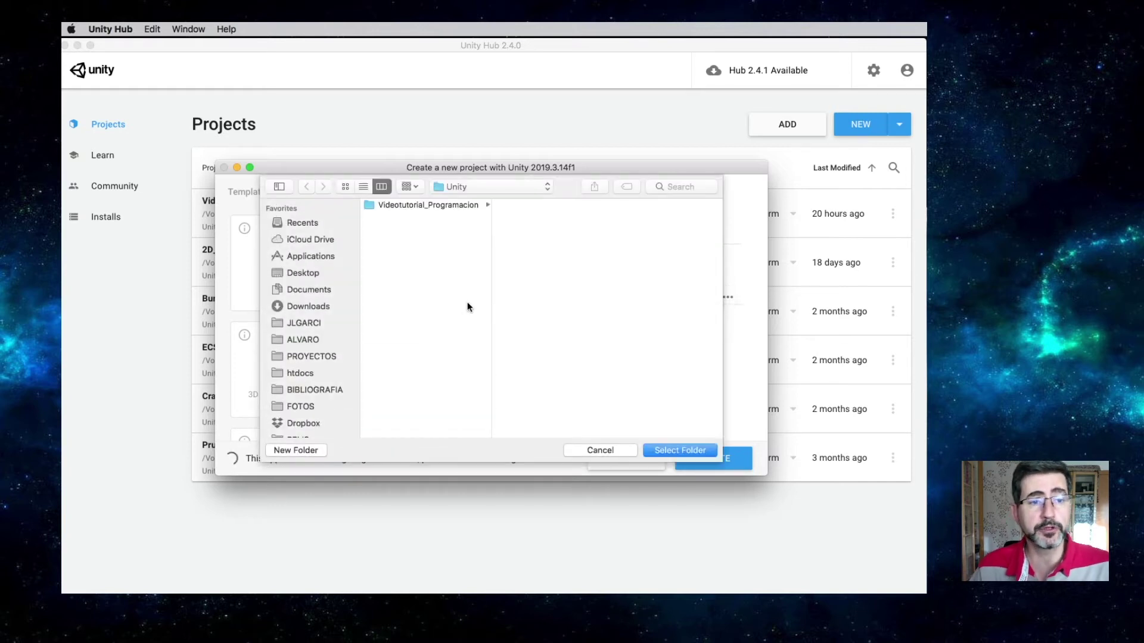
pyautogui.click(310, 273)
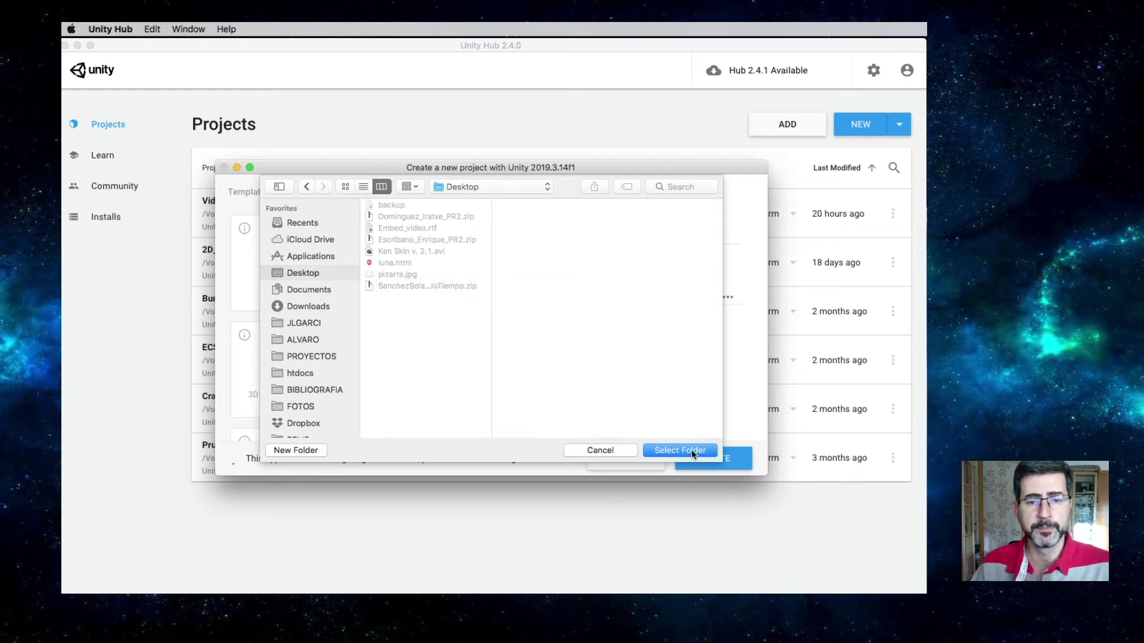
pyautogui.click(296, 450)
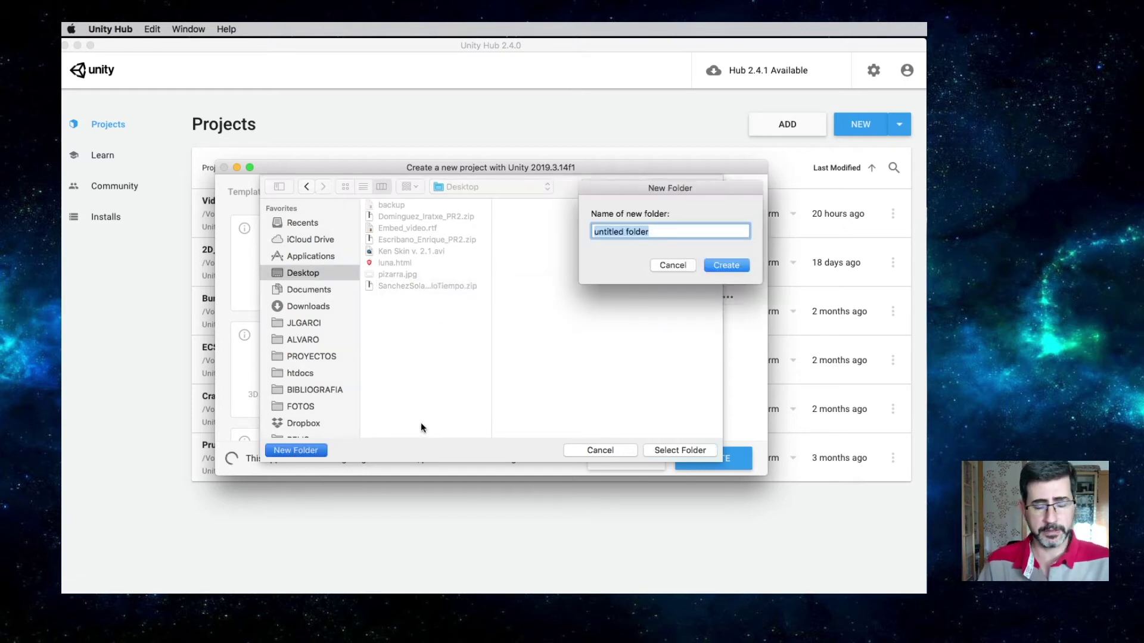
pyautogui.write('Pr')
pyautogui.press('BackSpace')
pyautogui.press('BackSpace')
pyautogui.write('Unity')
pyautogui.press('Return')
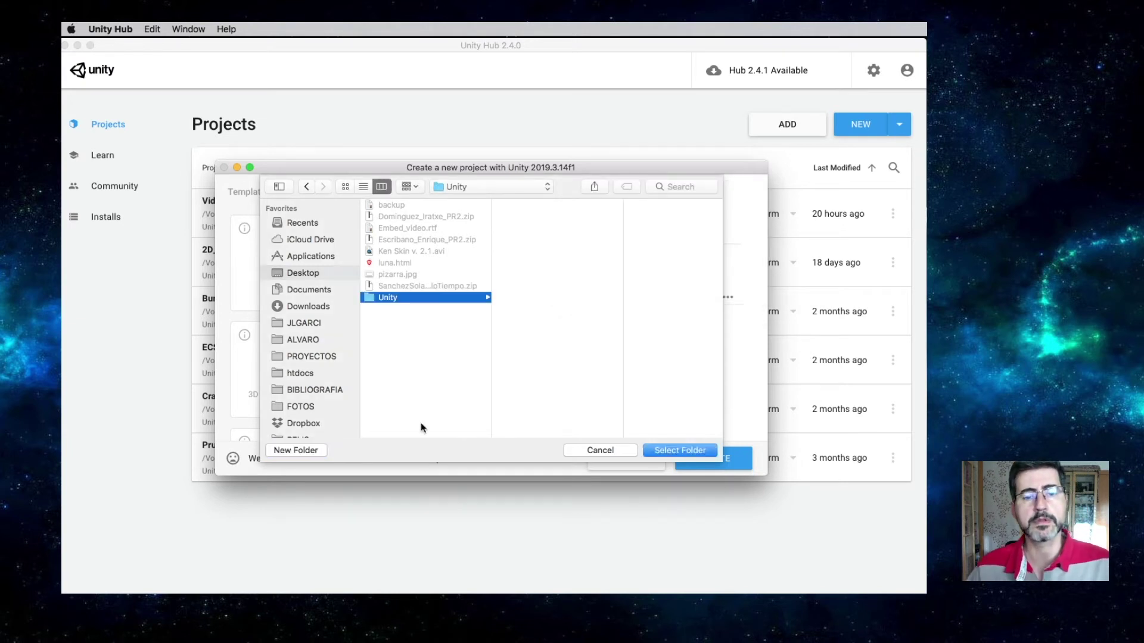
pyautogui.click(673, 451)
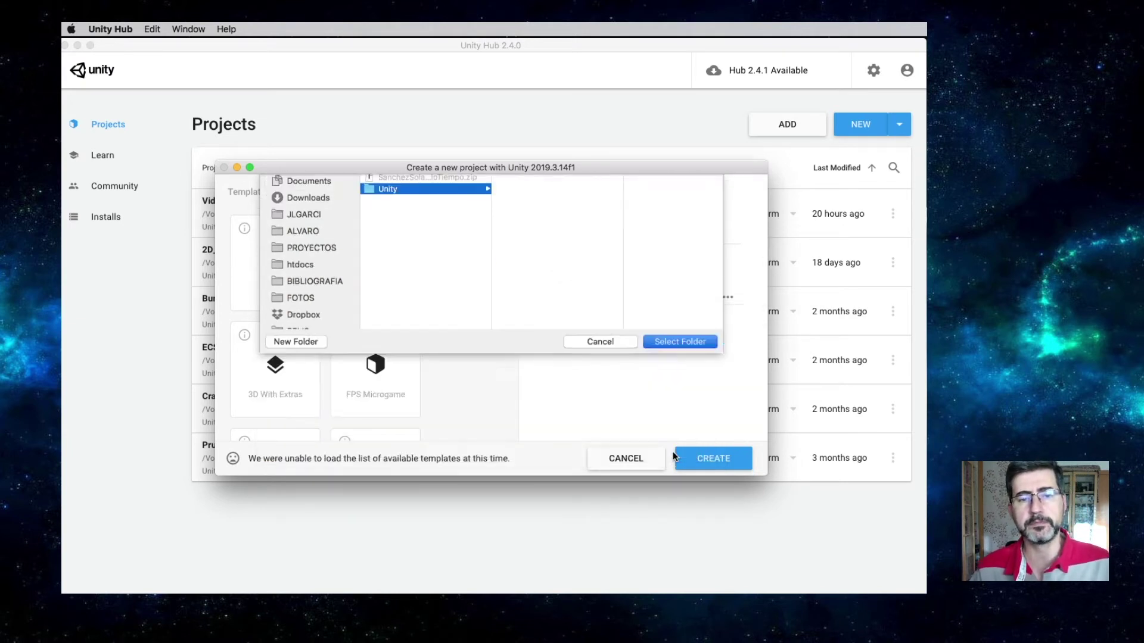
# Create the project and switch to its Unity editor window once it has loaded.
pyautogui.click(704, 459)
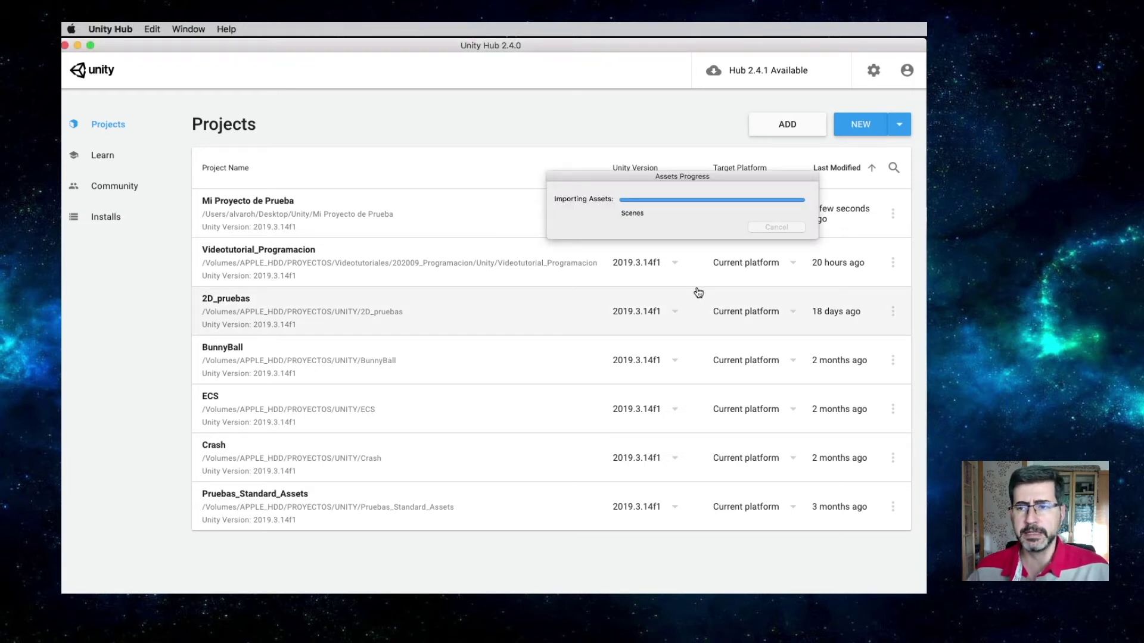
pyautogui.moveTo(695, 177); pyautogui.dragTo(530, 239)
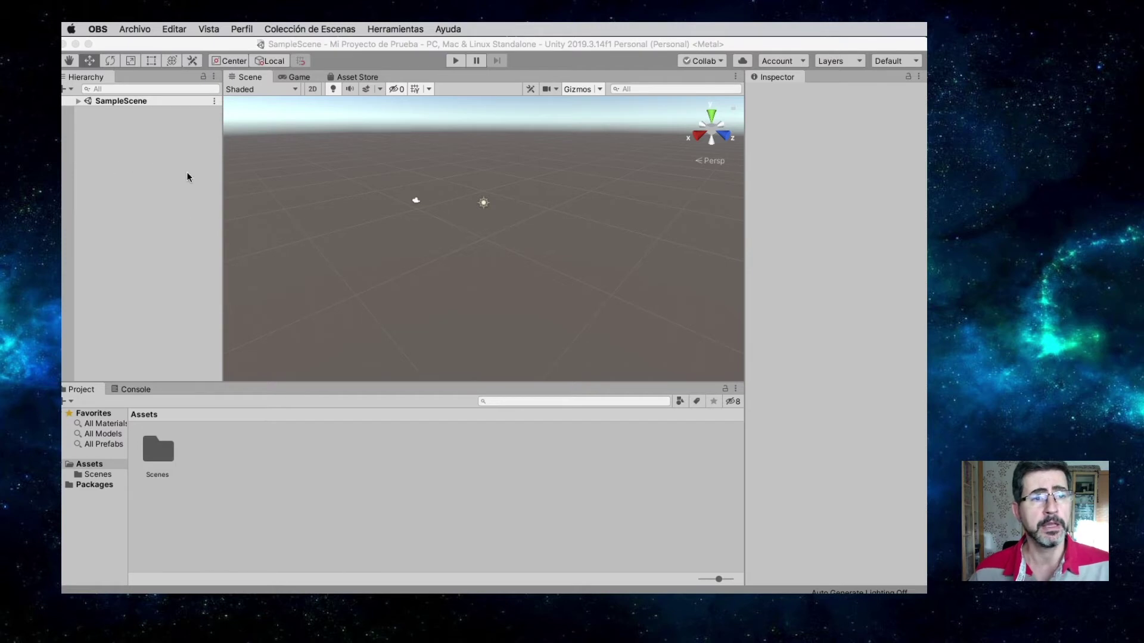
pyautogui.click(382, 215)
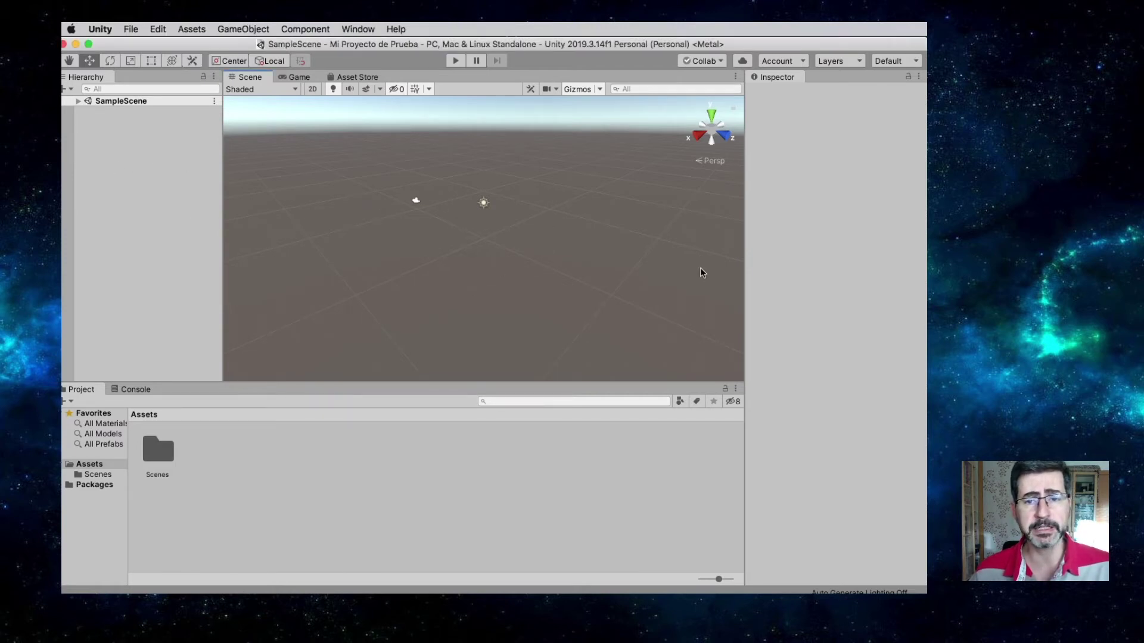
# Expand SampleScene in the hierarchy to list the objects it contains.
pyautogui.keyDown('alt'); pyautogui.moveTo(401, 222); pyautogui.dragTo(528, 234); pyautogui.keyUp('alt')
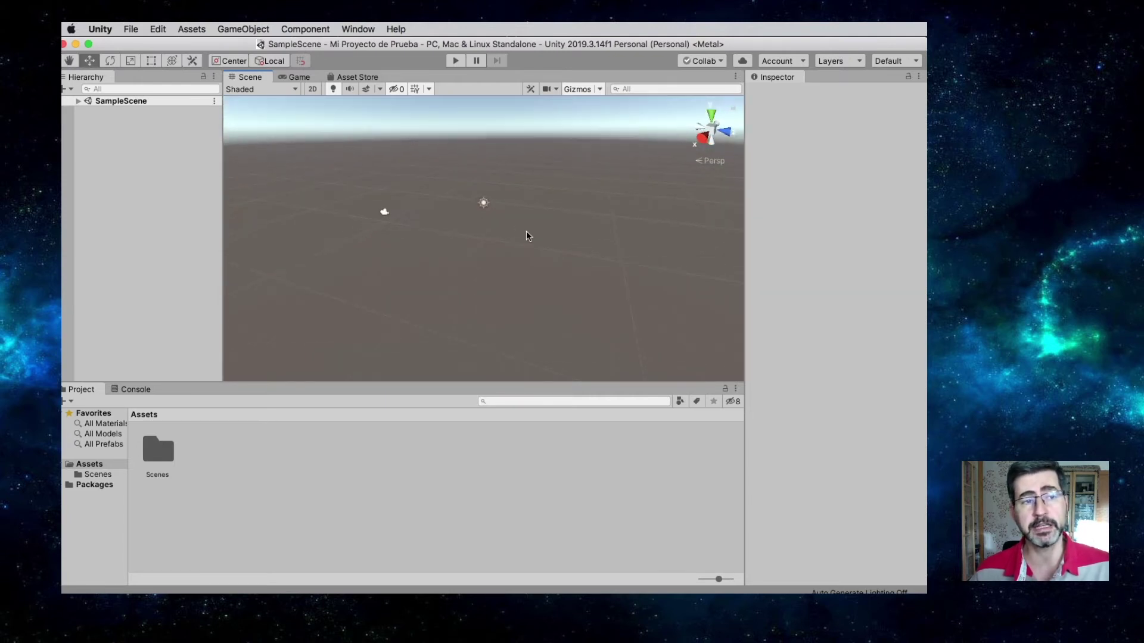
pyautogui.click(80, 102)
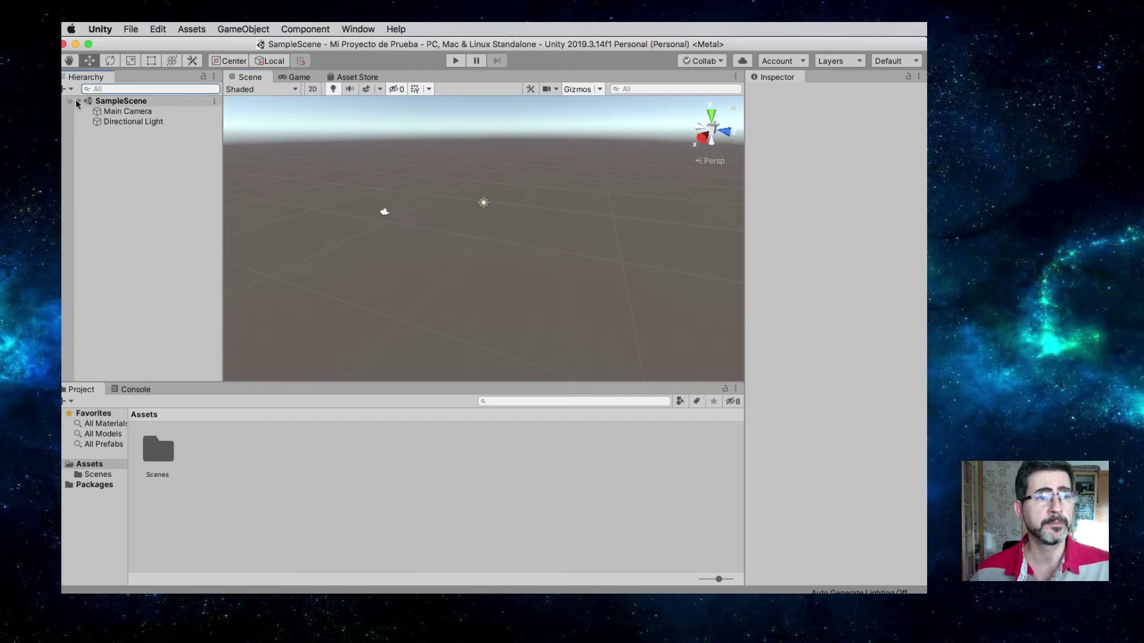
pyautogui.keyDown('alt'); pyautogui.moveTo(454, 255); pyautogui.dragTo(332, 158); pyautogui.keyUp('alt')
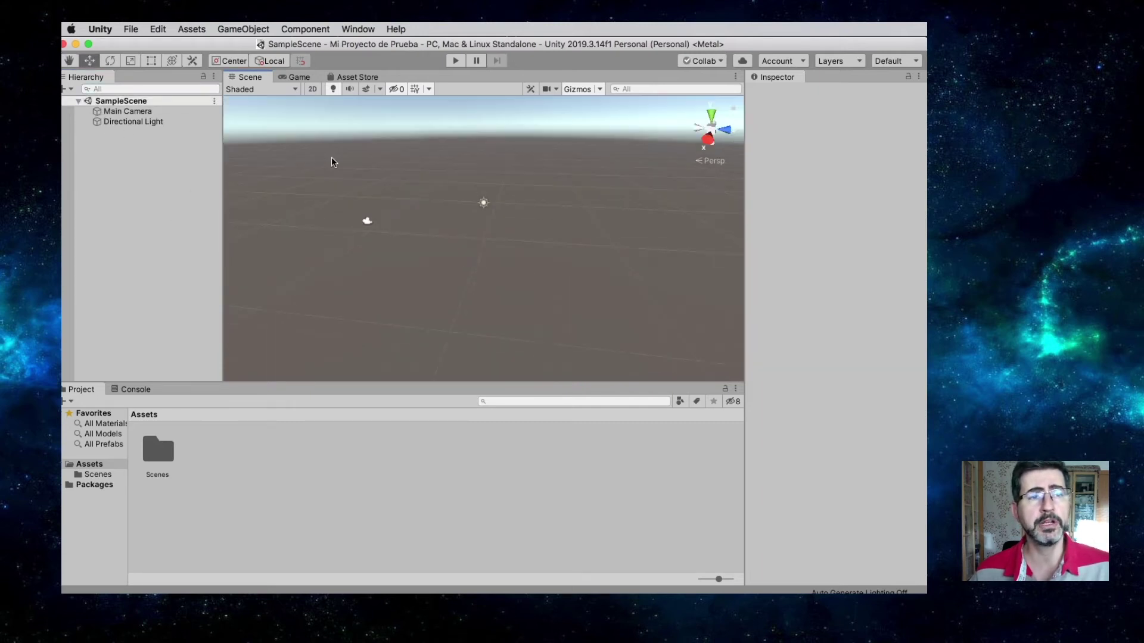
# View the shading modes available for the Scene view without changing the current one.
pyautogui.click(295, 90)
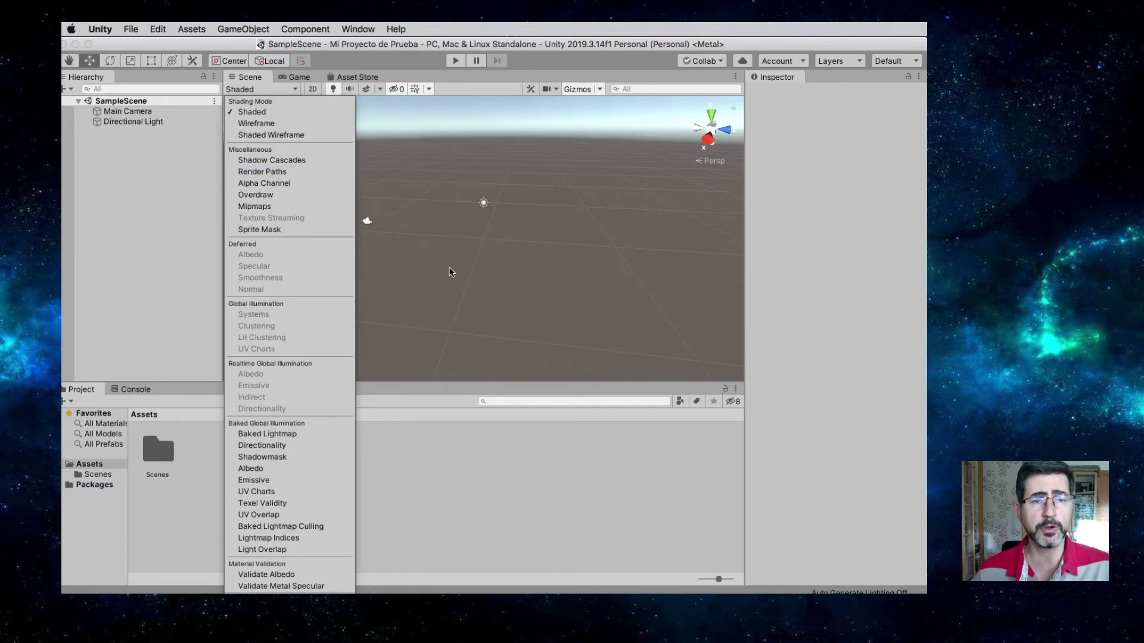
pyautogui.click(450, 273)
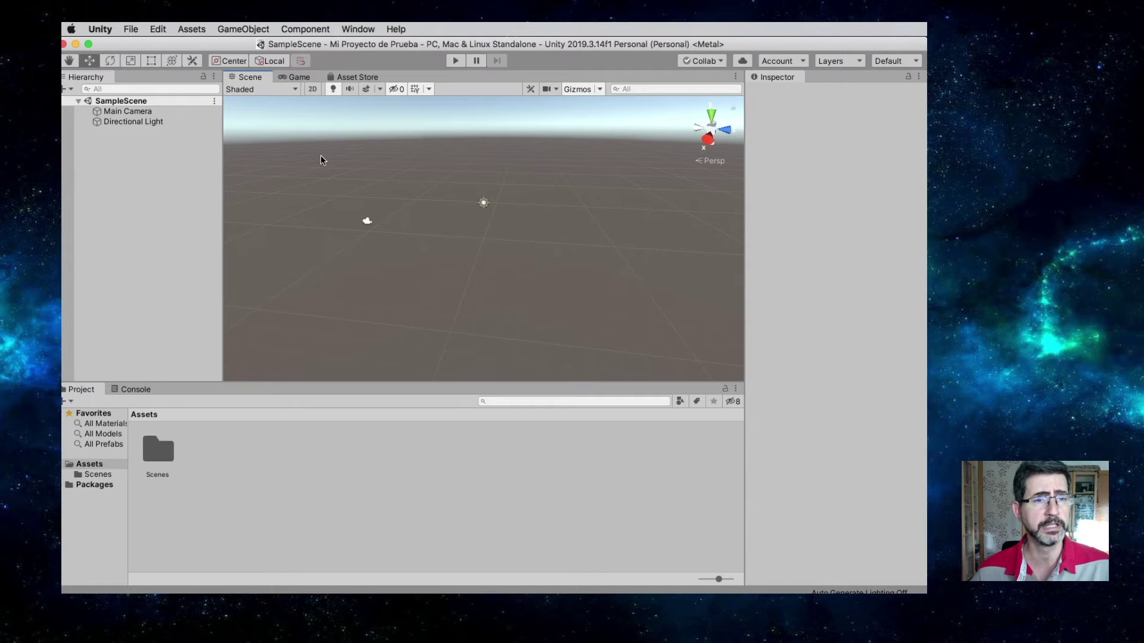
pyautogui.keyDown('alt'); pyautogui.moveTo(397, 220); pyautogui.dragTo(447, 205); pyautogui.keyUp('alt')
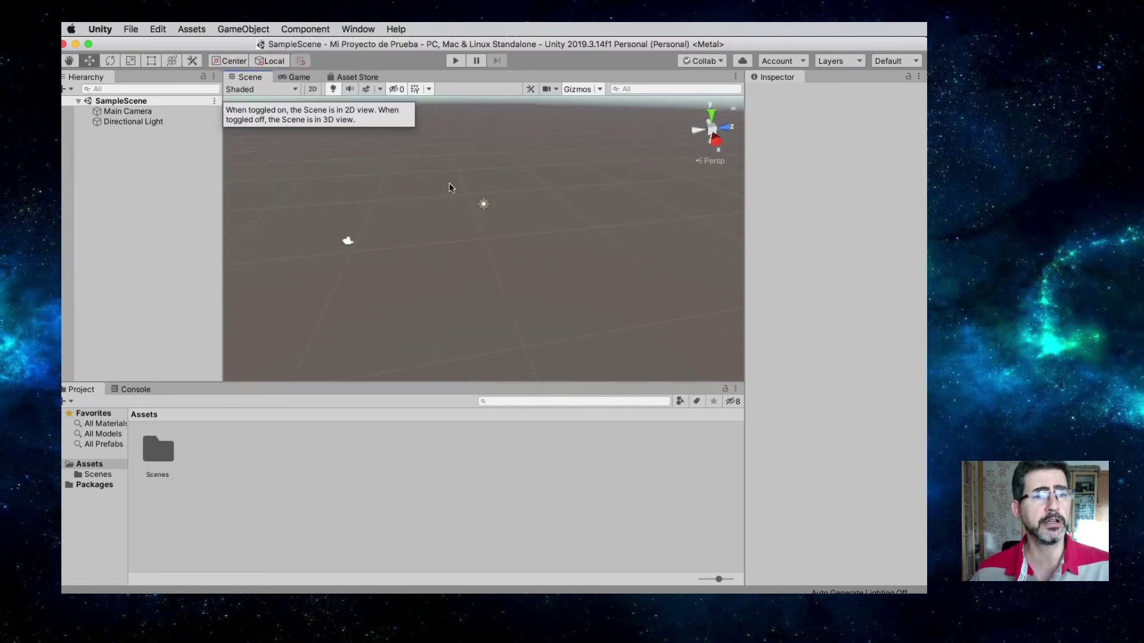
# Switch the Scene view to 2D and back to 3D, and look around the scene from another angle.
pyautogui.click(312, 90)
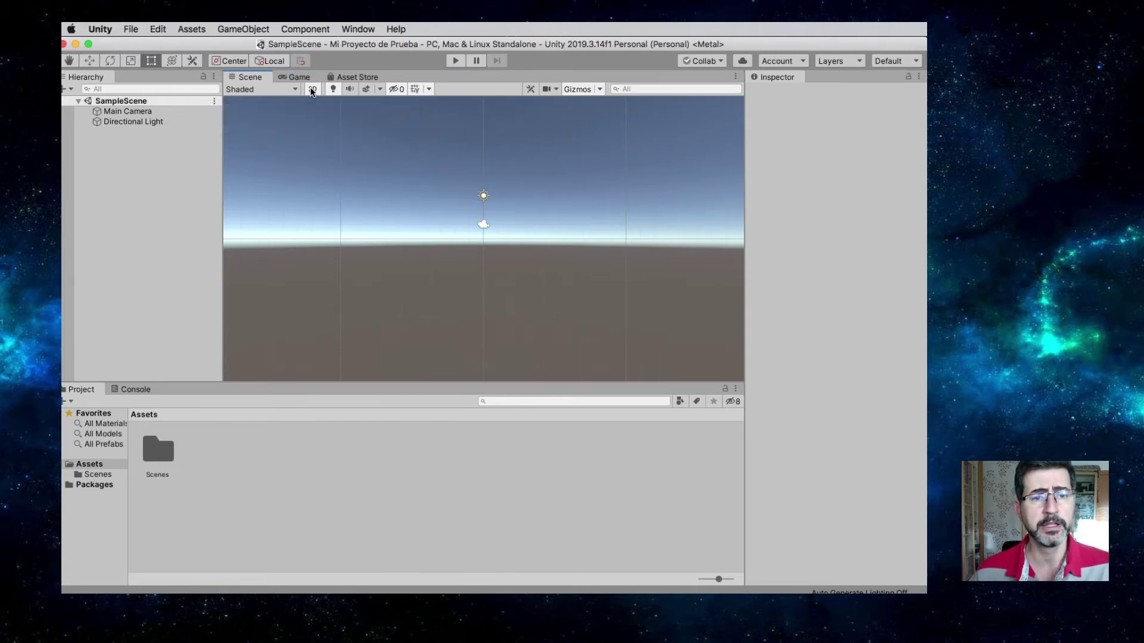
pyautogui.click(312, 89)
pyautogui.press('q')
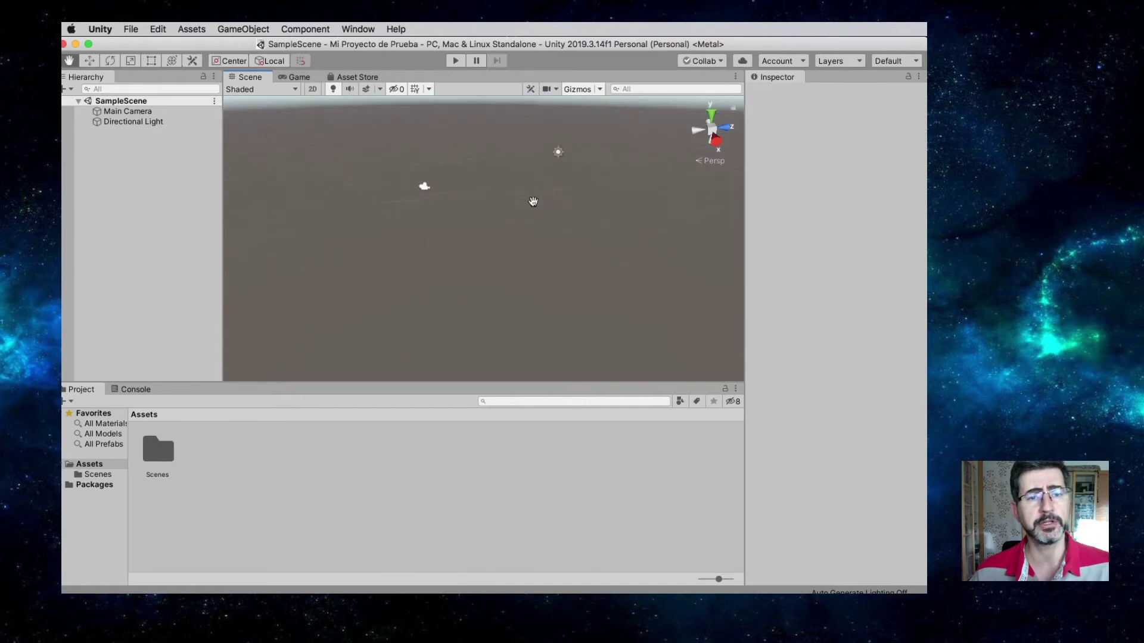
pyautogui.moveTo(533, 202); pyautogui.dragTo(473, 255, button='middle')
pyautogui.moveTo(487, 204); pyautogui.dragTo(416, 174)
pyautogui.moveTo(453, 250)
pyautogui.keyDown('alt'); pyautogui.mouseDown()
pyautogui.moveTo(516, 204)
pyautogui.moveTo(426, 249)
pyautogui.moveTo(577, 255)
pyautogui.mouseUp(); pyautogui.keyUp('alt')
pyautogui.press('w')
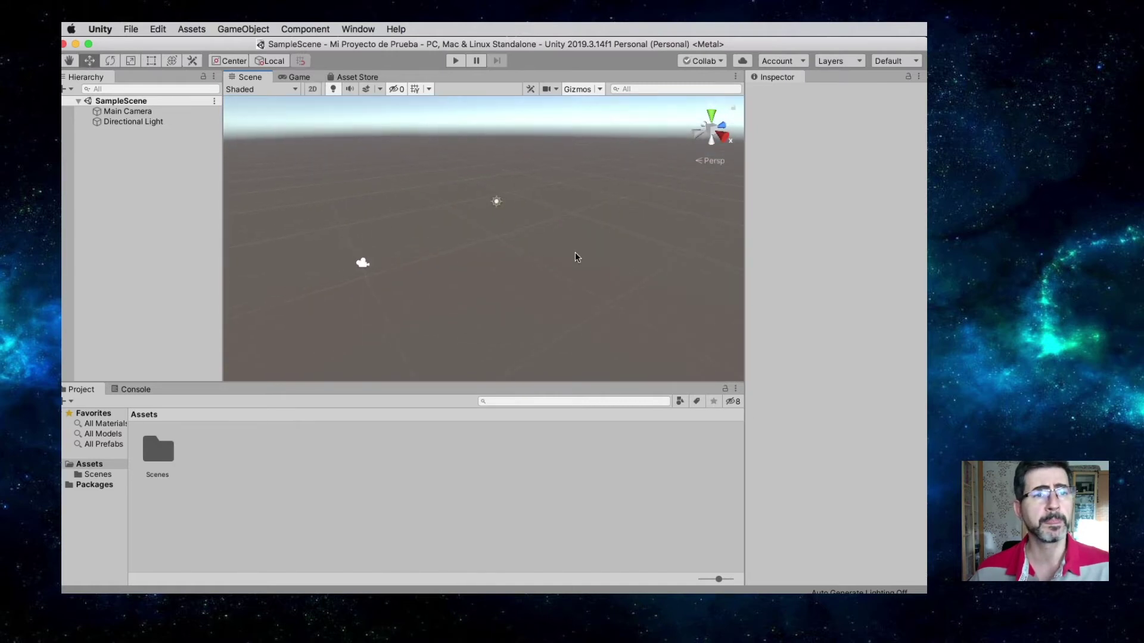
# View the Scene view's effect options, such as Skybox and Fog, and its Gizmos visibility settings.
pyautogui.click(379, 90)
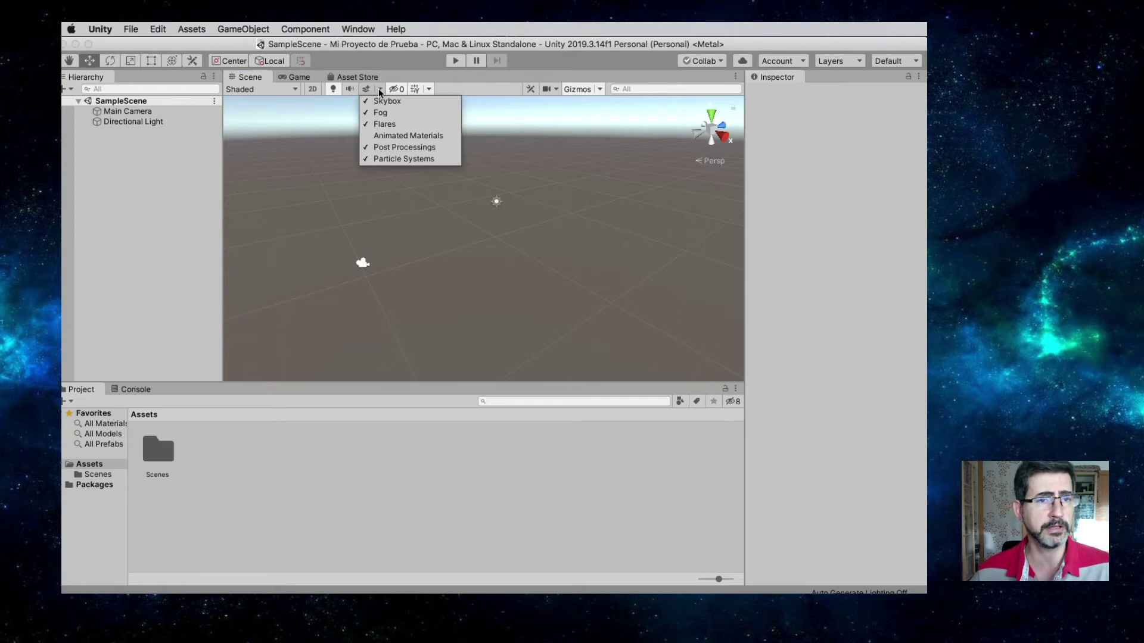
pyautogui.click(380, 90)
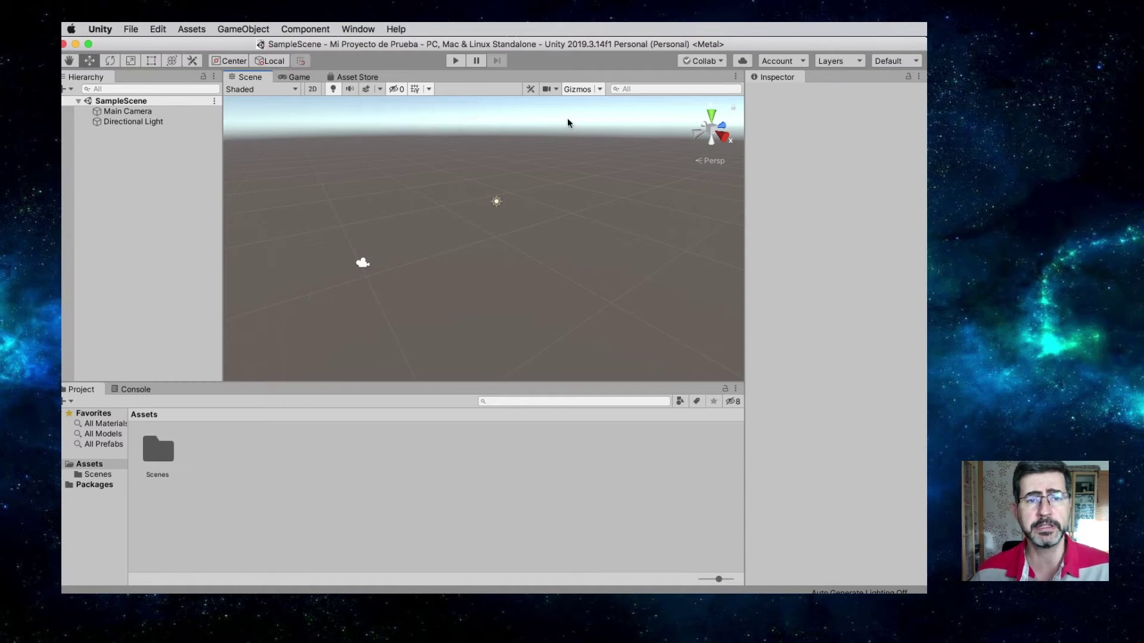
pyautogui.click(598, 89)
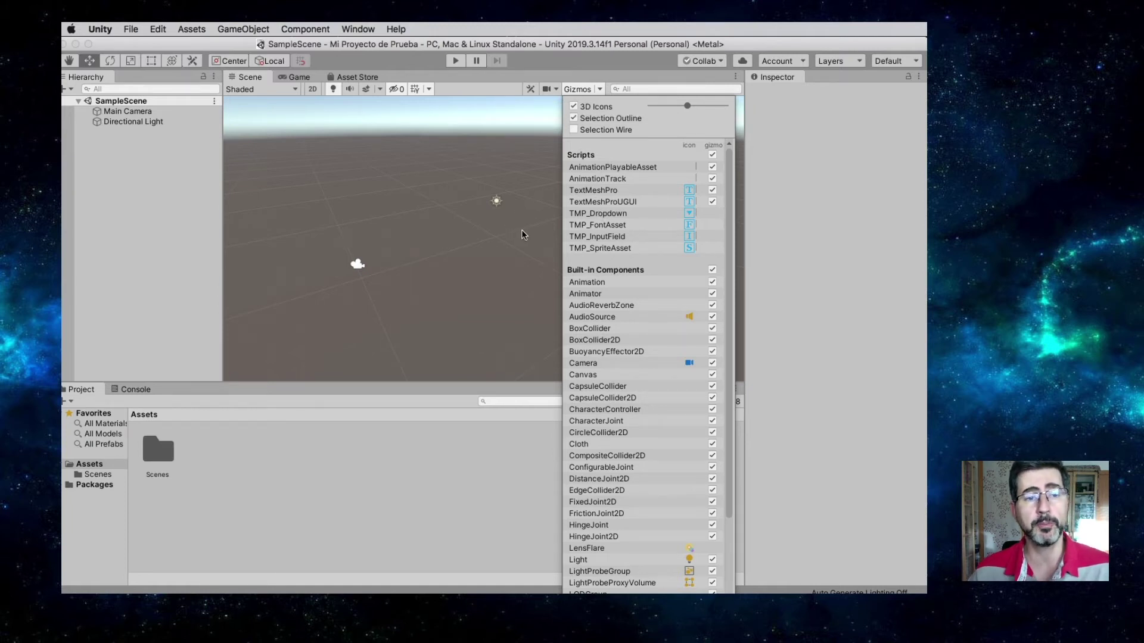
pyautogui.moveTo(419, 251); pyautogui.dragTo(483, 205, button='middle')
pyautogui.press('alt+super+minus')
pyautogui.press('alt+super+minus')
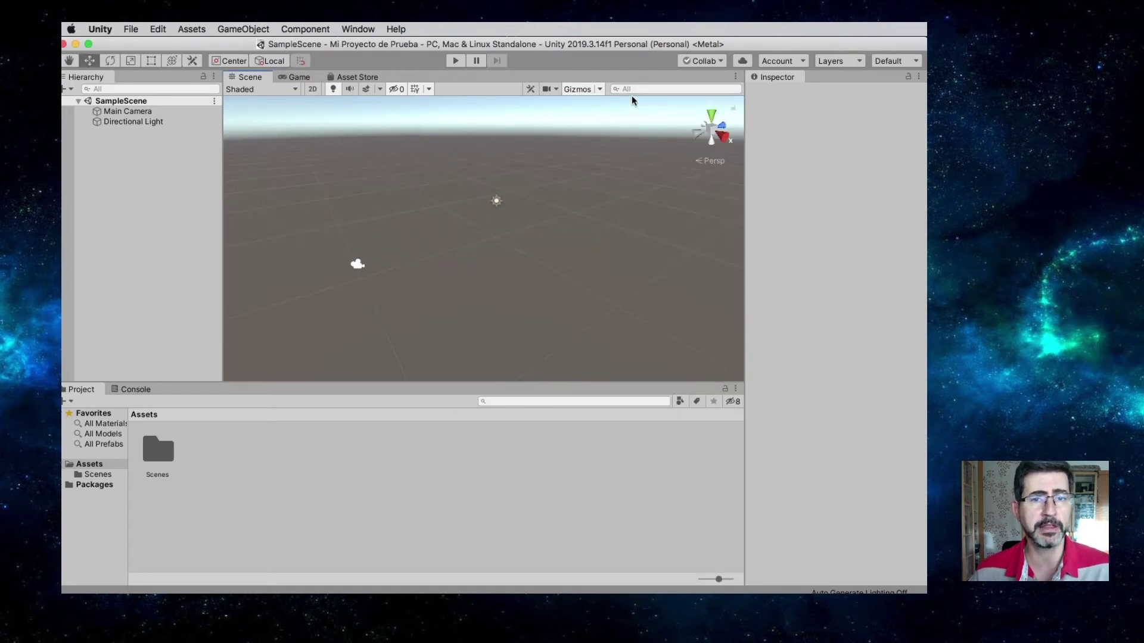
# Enlarge the 3D gizmo icons in the Scene view and look through the list of component gizmos.
pyautogui.click(600, 89)
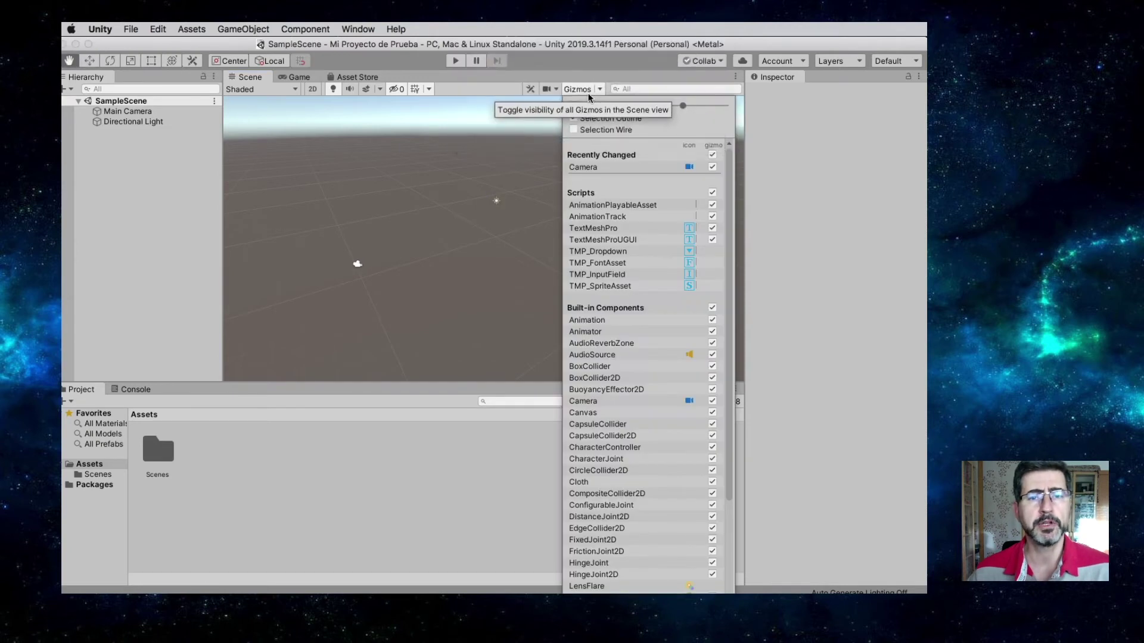
pyautogui.moveTo(683, 106)
pyautogui.mouseDown()
pyautogui.moveTo(671, 107)
pyautogui.moveTo(689, 107)
pyautogui.mouseUp()
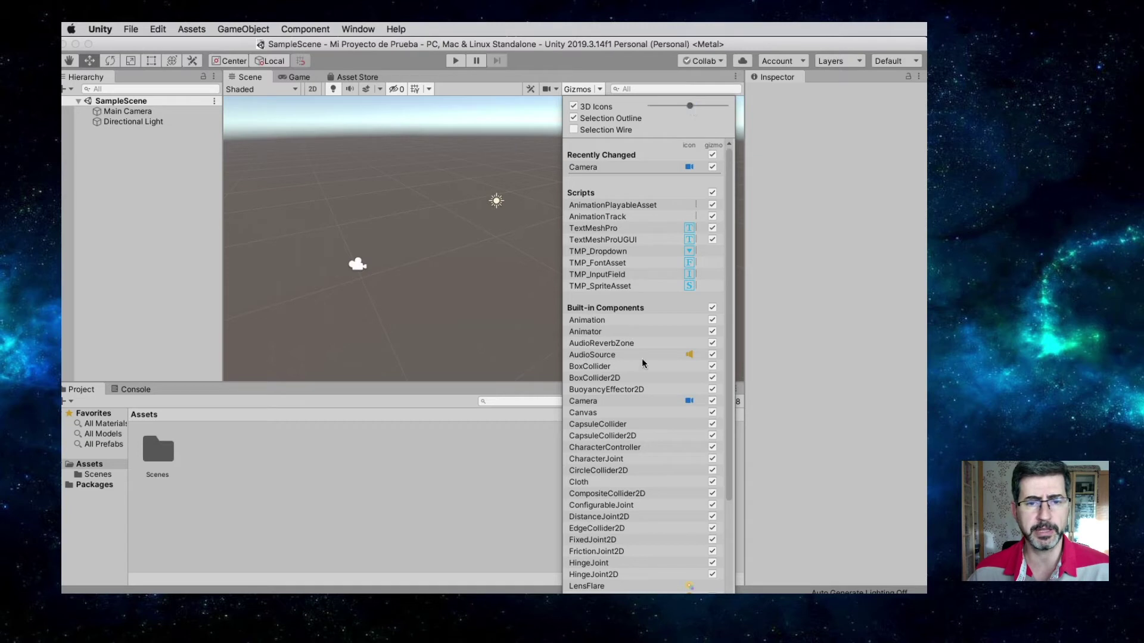
pyautogui.scroll(-10, 612, 405)
pyautogui.scroll(10, 612, 405)
pyautogui.click(467, 334)
# Add a 3D cube to the scene and widen the Inspector.
pyautogui.moveTo(461, 194)
pyautogui.mouseDown(button='middle')
pyautogui.moveTo(421, 202)
pyautogui.moveTo(549, 238)
pyautogui.moveTo(466, 213)
pyautogui.mouseUp(button='middle')
pyautogui.moveTo(466, 213); pyautogui.dragTo(506, 223)
pyautogui.moveTo(454, 179)
pyautogui.keyDown('alt'); pyautogui.mouseDown()
pyautogui.moveTo(600, 238)
pyautogui.moveTo(464, 196)
pyautogui.mouseUp(); pyautogui.keyUp('alt')
pyautogui.press('w')
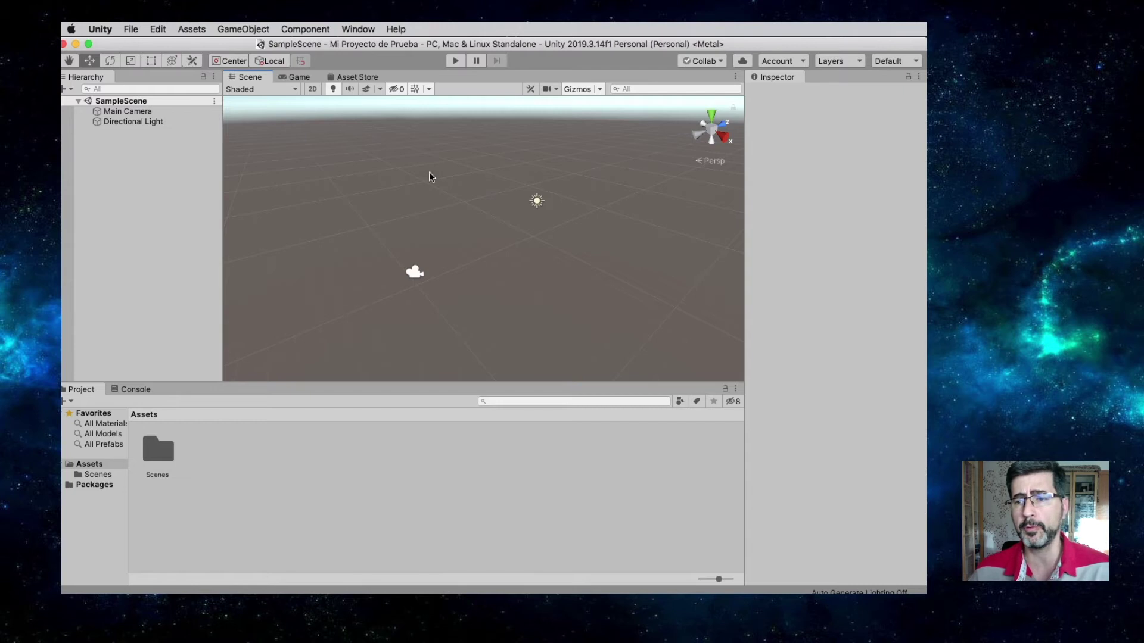
pyautogui.click(239, 29)
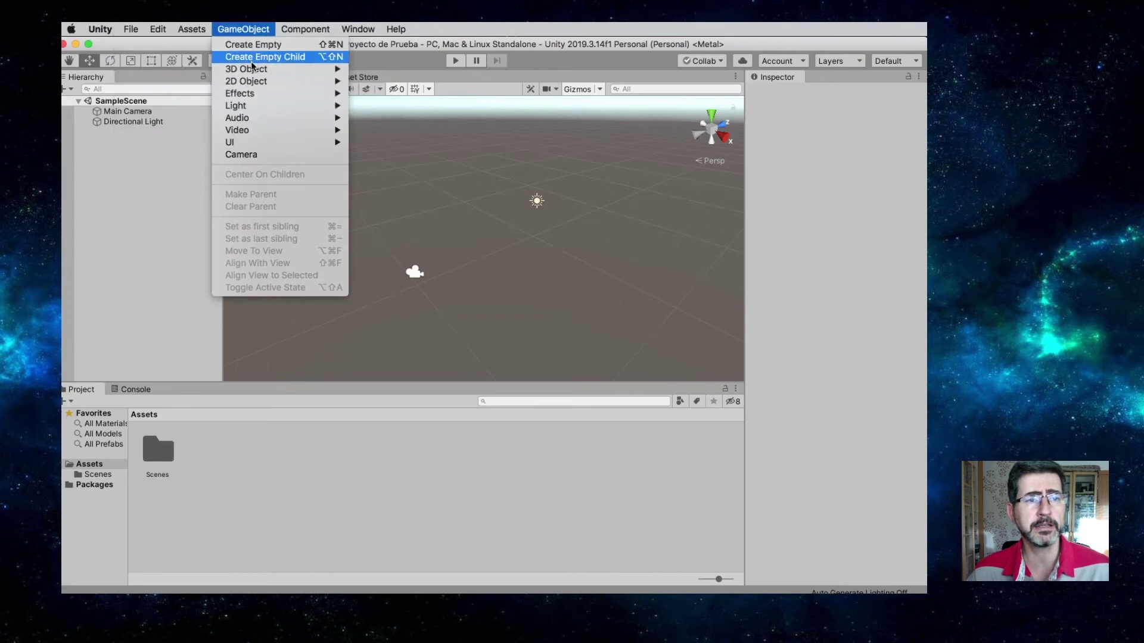
pyautogui.moveTo(253, 68)
pyautogui.click(420, 69)
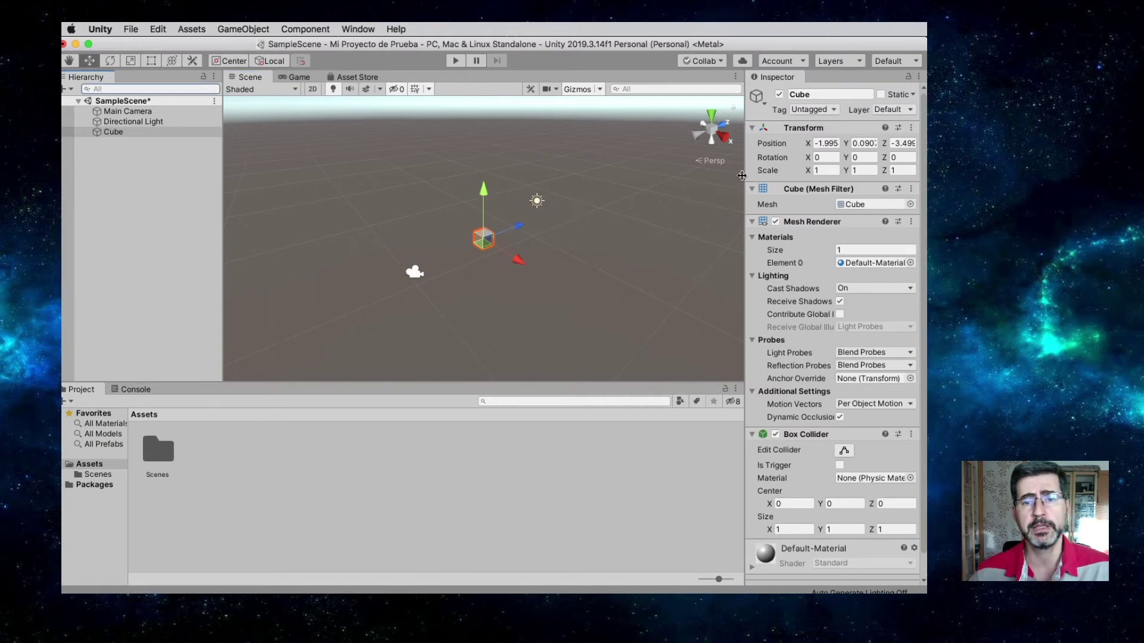
pyautogui.moveTo(743, 174); pyautogui.dragTo(669, 173)
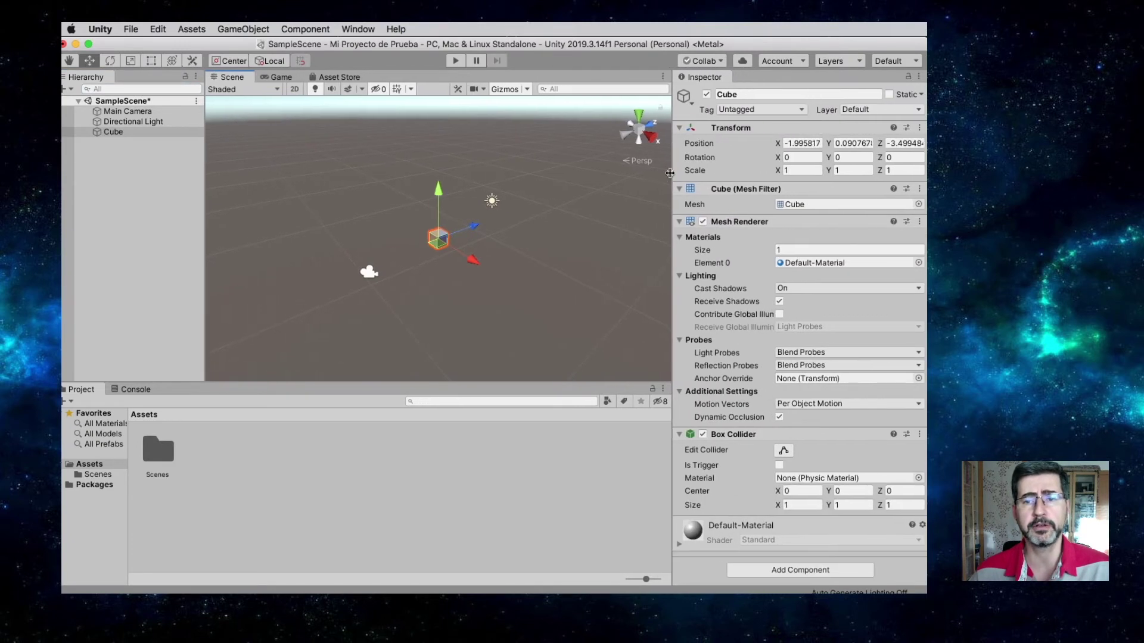
# Raise the cube to about Y 0.39, deselect it and pan the scene with the Hand tool.
pyautogui.moveTo(437, 188); pyautogui.dragTo(438, 186)
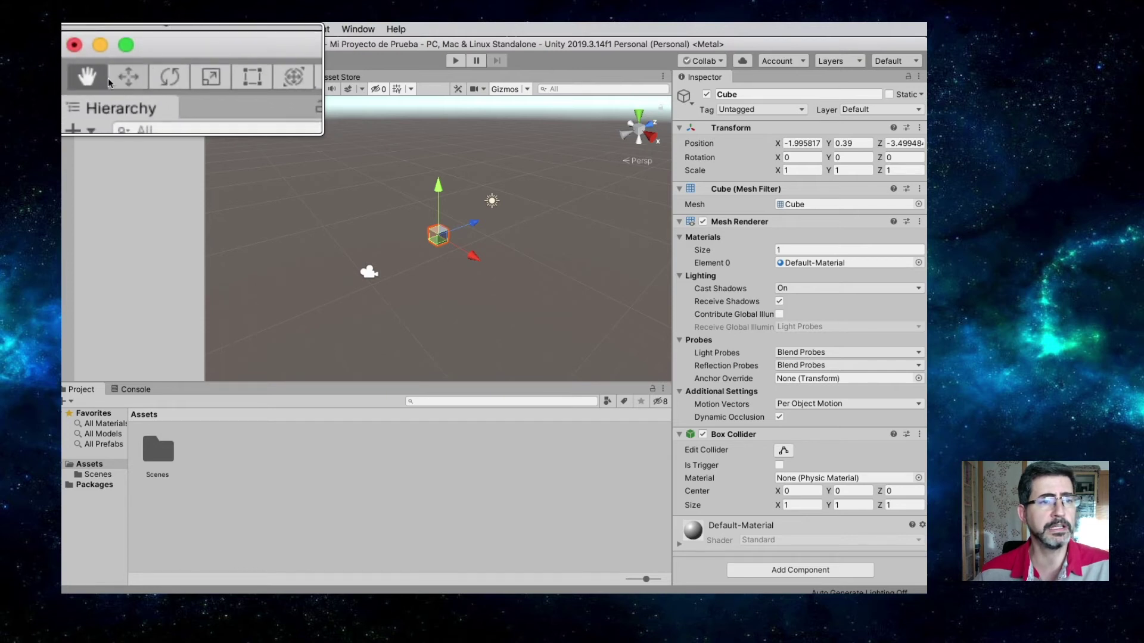
pyautogui.click(298, 188)
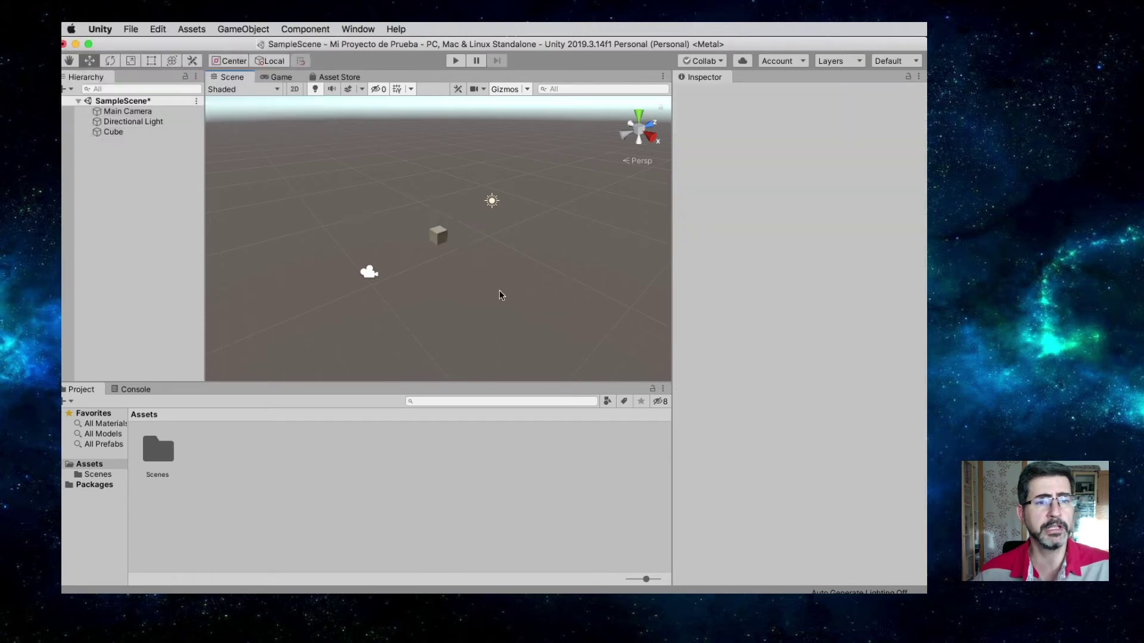
pyautogui.press('q')
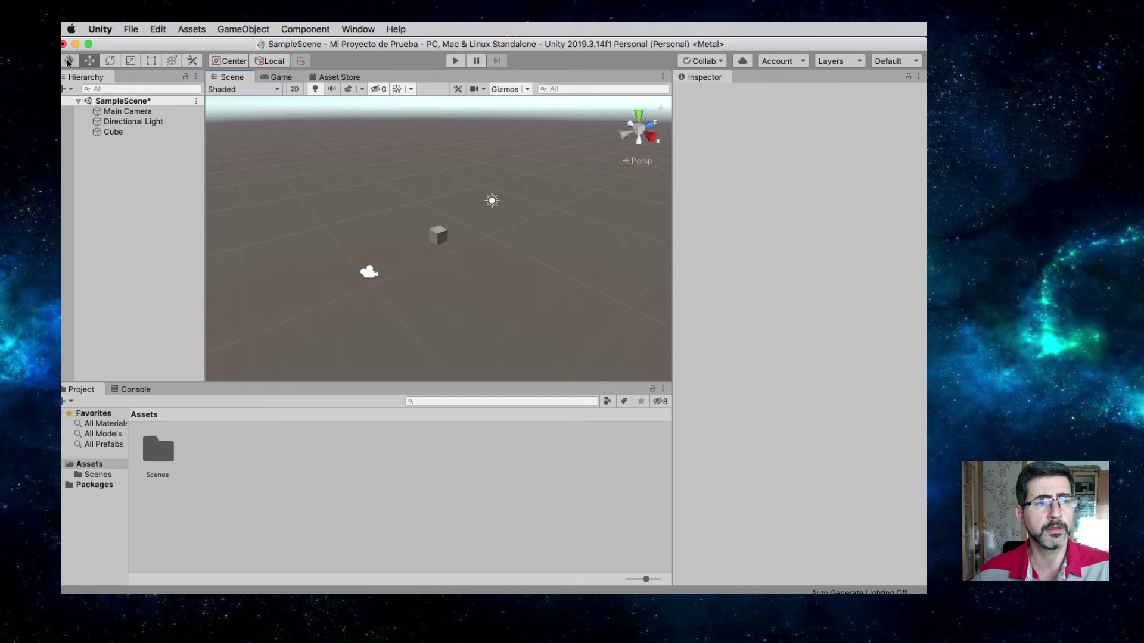
pyautogui.moveTo(491, 294)
pyautogui.mouseDown()
pyautogui.moveTo(370, 270)
pyautogui.moveTo(506, 282)
pyautogui.moveTo(504, 295)
pyautogui.mouseUp()
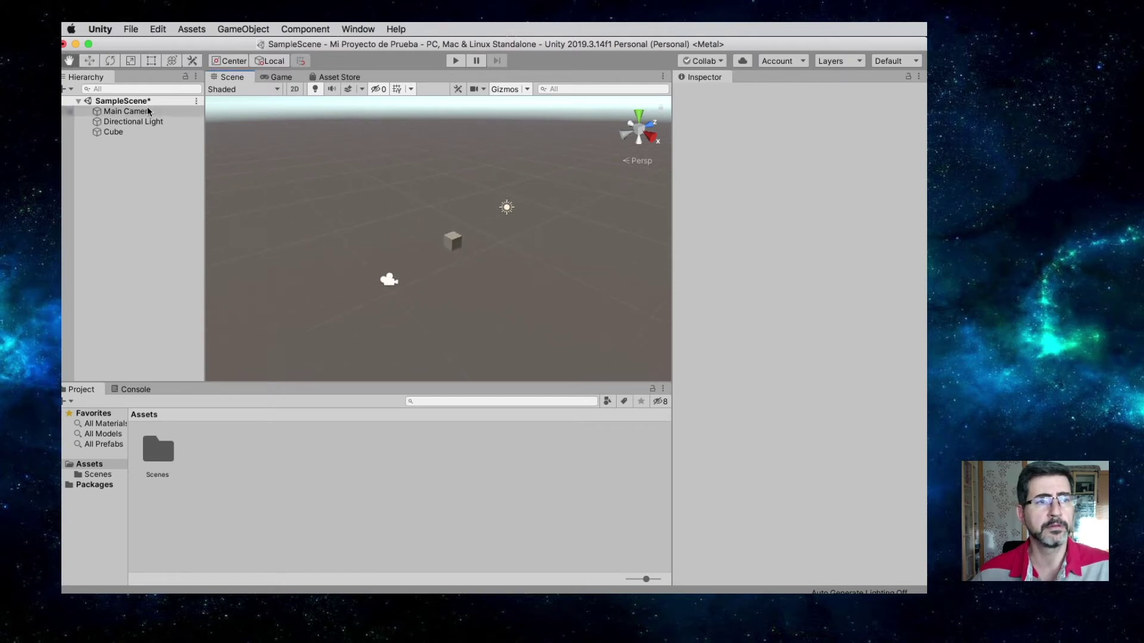
# Move the cube along X to about -4.29 and rotate it about its Y axis to about -7.2 degrees.
pyautogui.click(89, 60)
pyautogui.click(452, 244)
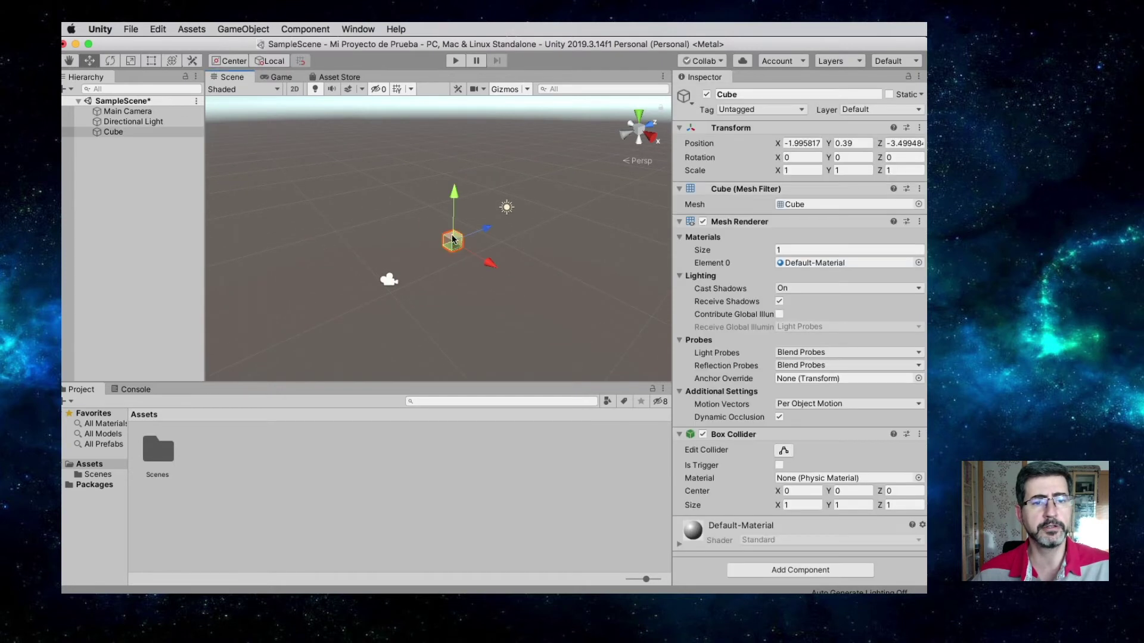
pyautogui.moveTo(483, 261)
pyautogui.mouseDown()
pyautogui.moveTo(519, 282)
pyautogui.moveTo(471, 256)
pyautogui.mouseUp()
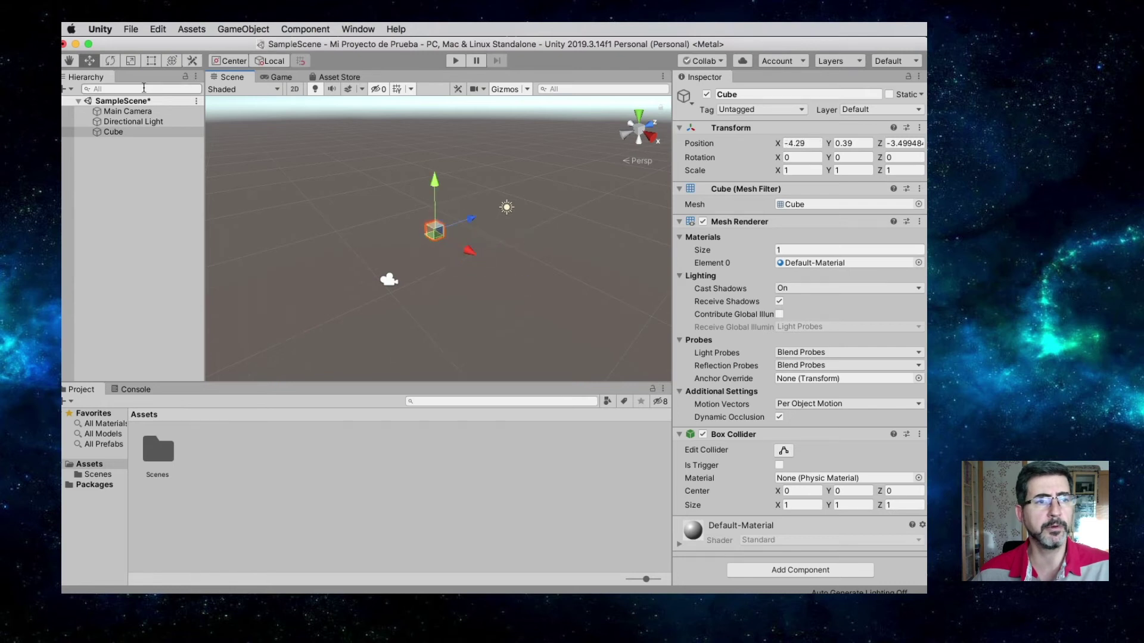
pyautogui.press('e')
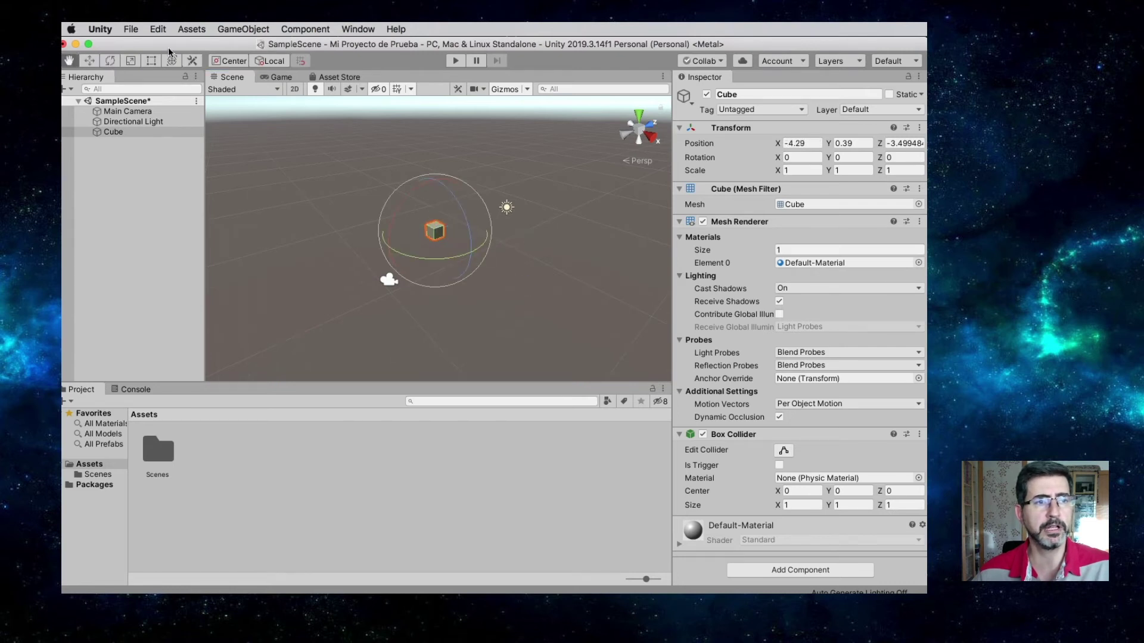
pyautogui.moveTo(410, 258); pyautogui.dragTo(455, 240)
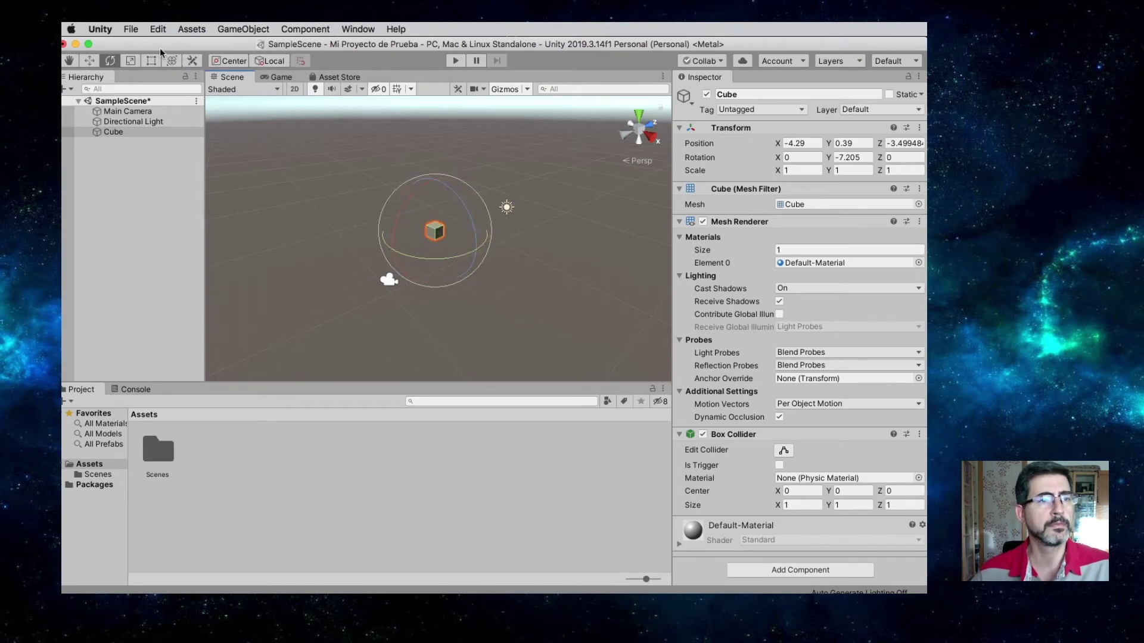
# Scale the cube uniformly to about 1.63 on all axes.
pyautogui.click(130, 60)
pyautogui.moveTo(477, 245); pyautogui.dragTo(435, 196)
pyautogui.press('super+z')
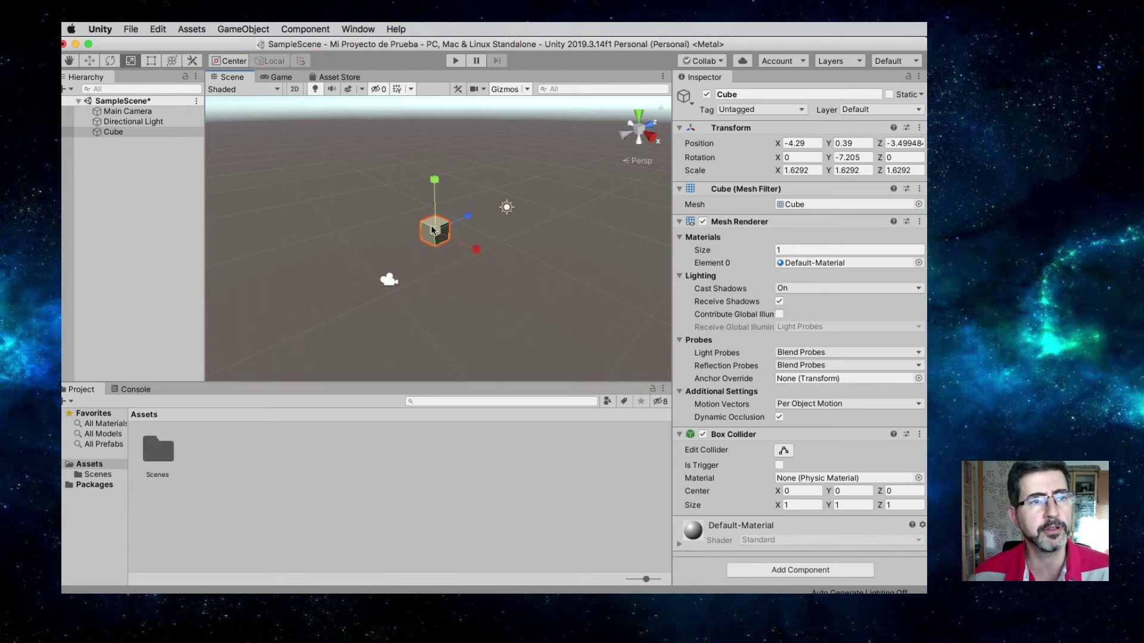
# Resize the cube with the Rect tool into a flat block scaled about 3.52 by 2.29 by 1.01.
pyautogui.click(151, 61)
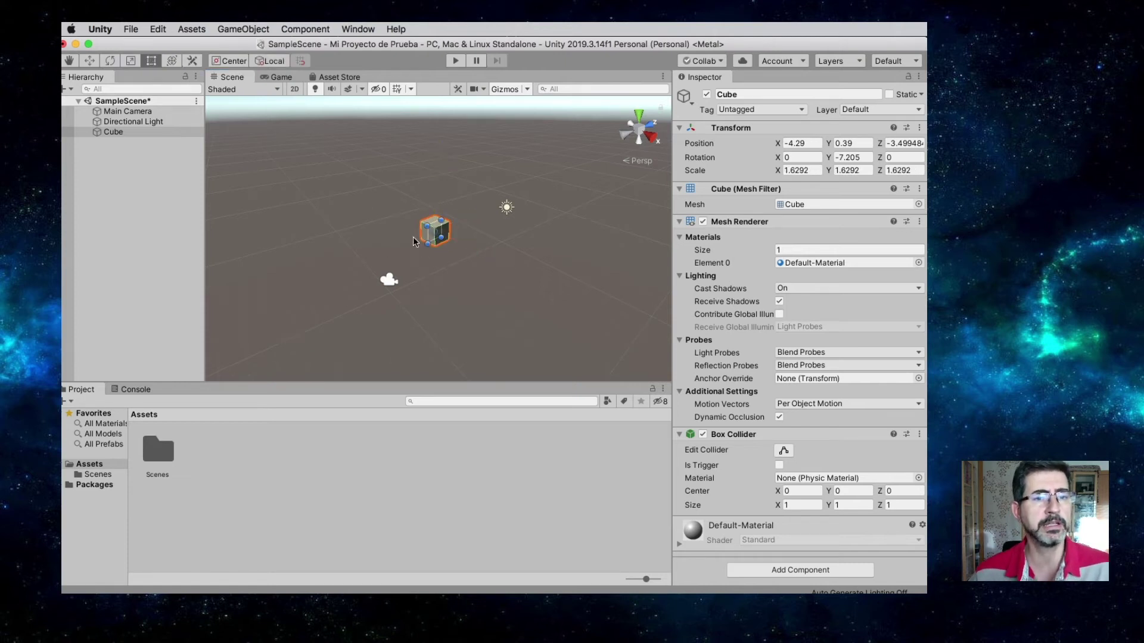
pyautogui.keyDown('alt'); pyautogui.scroll(5, 432, 230); pyautogui.keyUp('alt')
pyautogui.keyDown('alt'); pyautogui.scroll(-4, 432, 230); pyautogui.keyUp('alt')
pyautogui.keyDown('alt'); pyautogui.scroll(4, 432, 230); pyautogui.keyUp('alt')
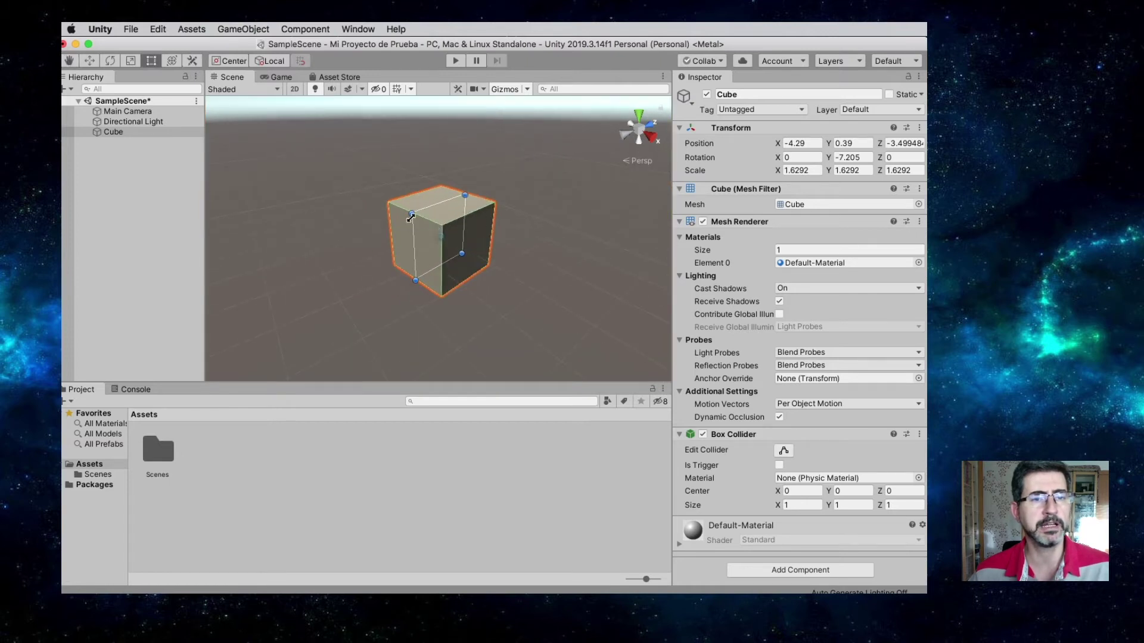
pyautogui.moveTo(410, 213); pyautogui.dragTo(530, 200)
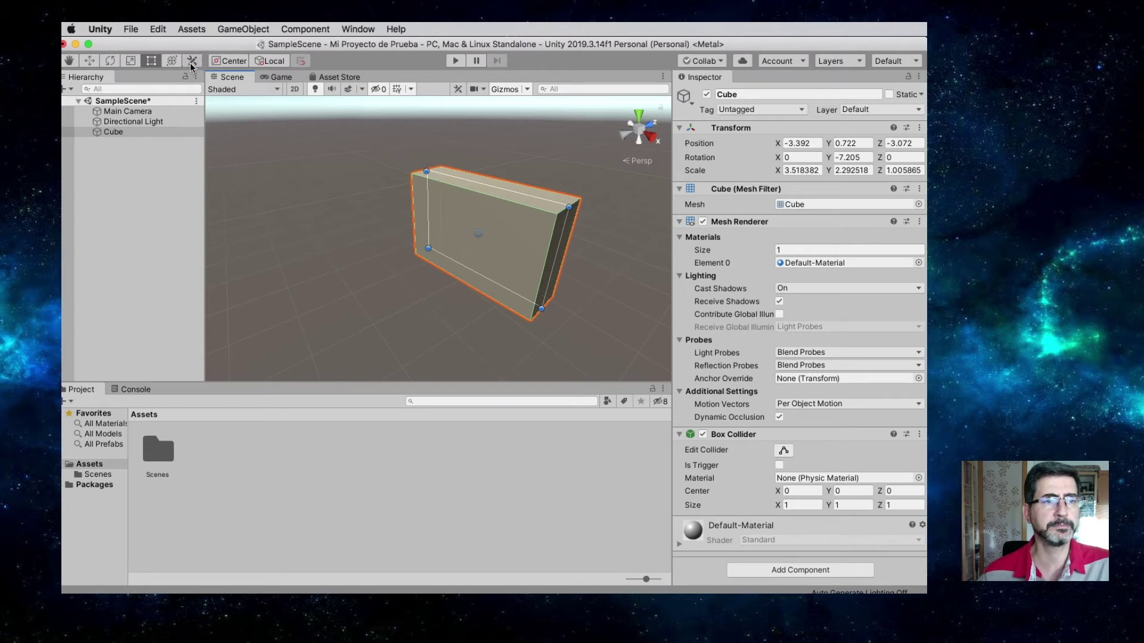
# View the block from another angle and switch between the Hand, Move and Scale tools.
pyautogui.press('alt')
pyautogui.press('alt')
pyautogui.keyDown('alt'); pyautogui.moveTo(396, 243); pyautogui.dragTo(484, 256); pyautogui.keyUp('alt')
pyautogui.press('f')
pyautogui.press('q')
pyautogui.press('w')
pyautogui.press('r')
# Cycle through the object tools from Hand to Transform, and shift the block with the combined Transform tool.
pyautogui.press('q')
pyautogui.press('w')
pyautogui.press('e')
pyautogui.press('r')
pyautogui.press('t')
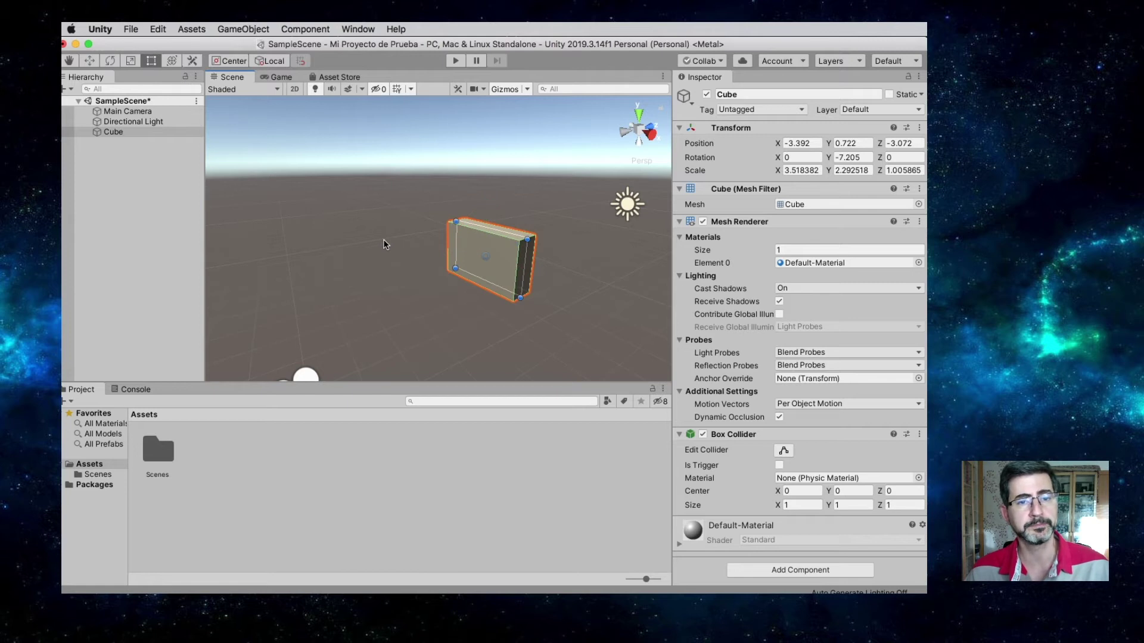
pyautogui.press('y')
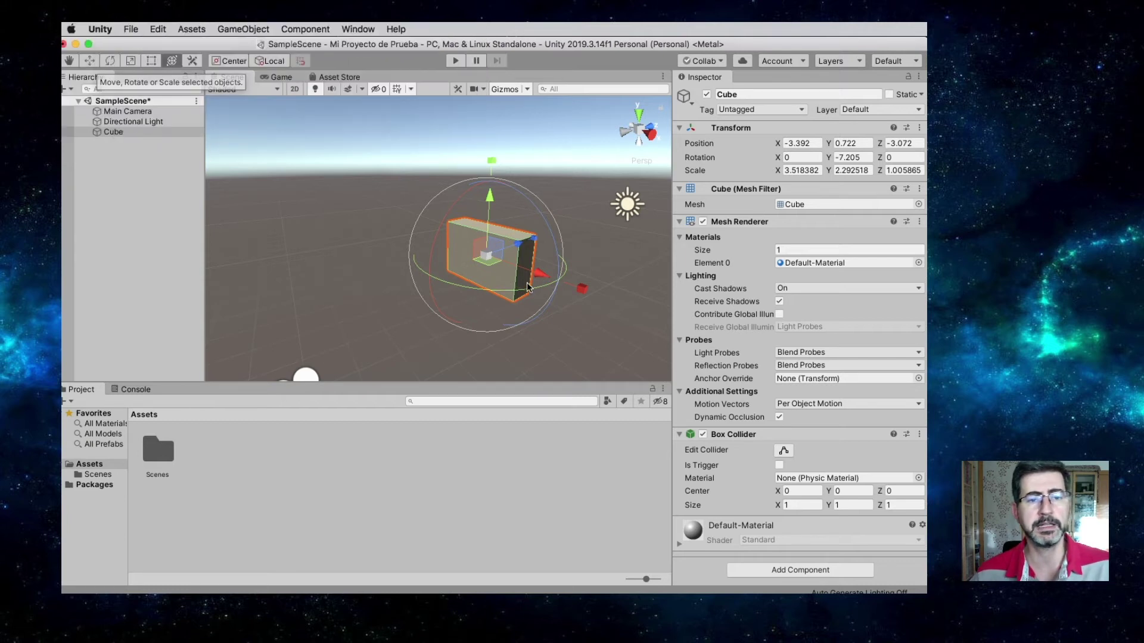
pyautogui.moveTo(544, 274); pyautogui.dragTo(498, 239)
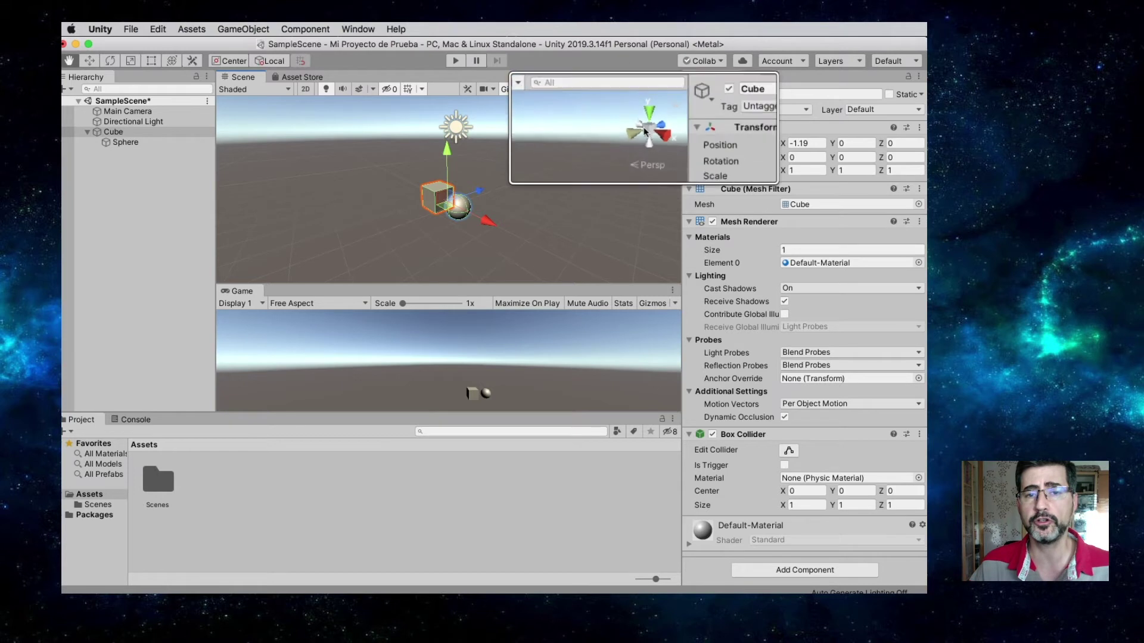
# View the cube and sphere along the scene gizmo's different axes, including from below, and return to an angled view.
pyautogui.click(636, 136)
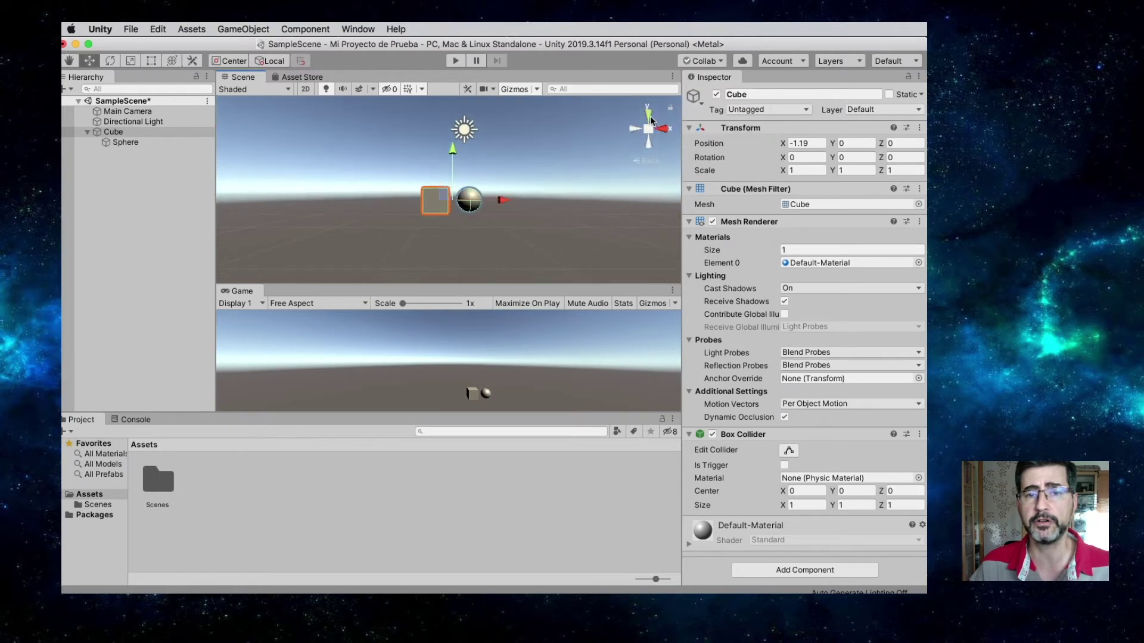
pyautogui.click(650, 119)
pyautogui.click(665, 132)
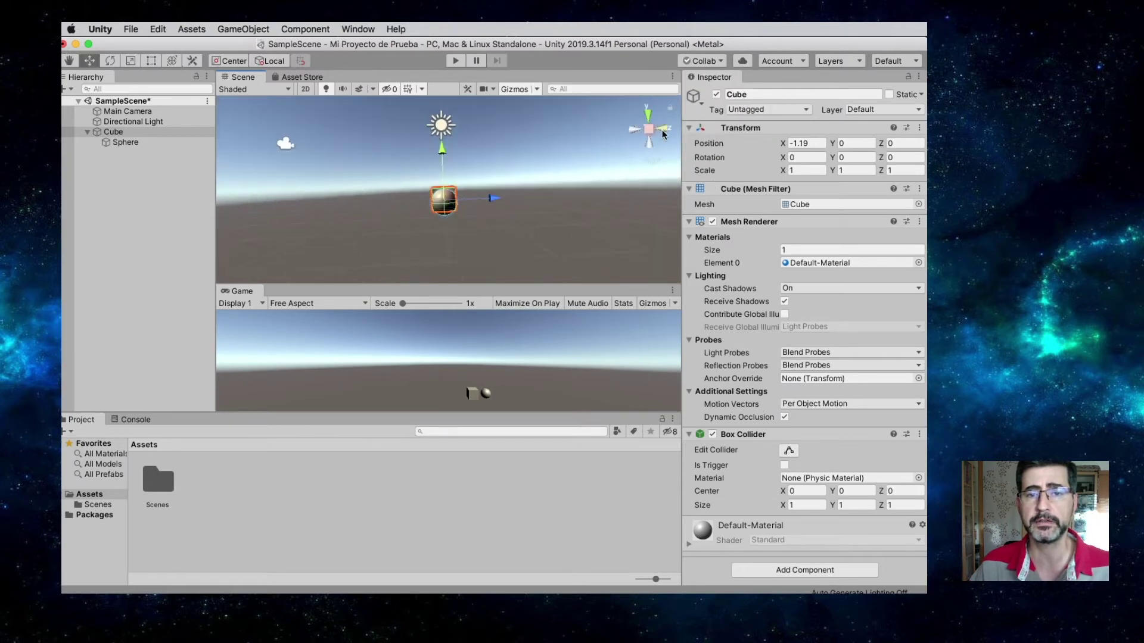
pyautogui.click(635, 130)
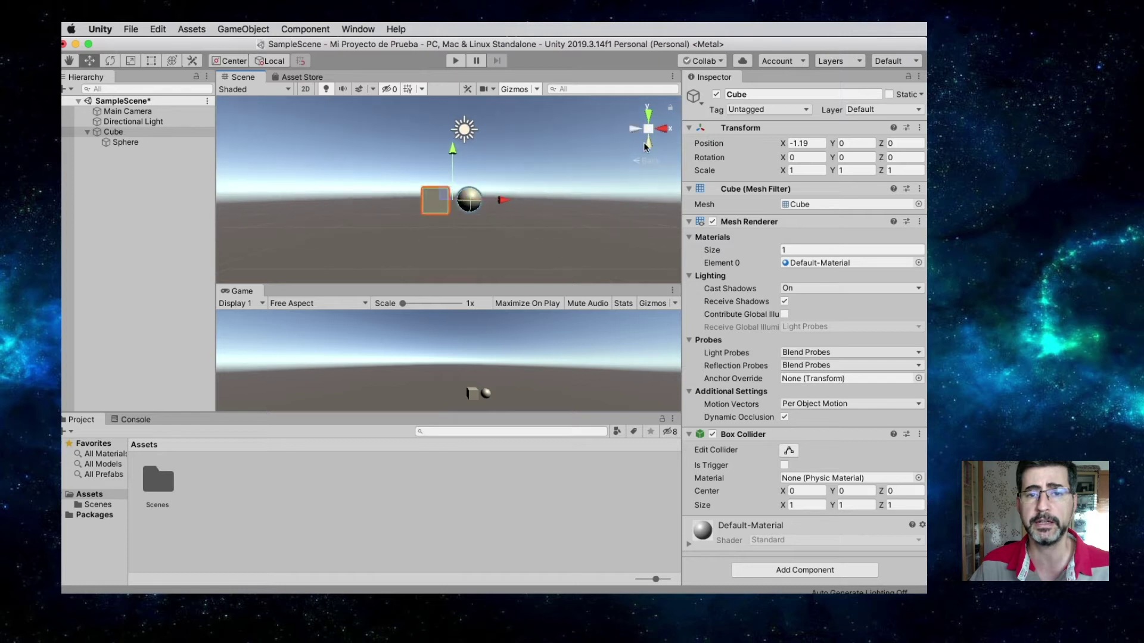
pyautogui.click(649, 144)
pyautogui.click(648, 130)
pyautogui.click(648, 130)
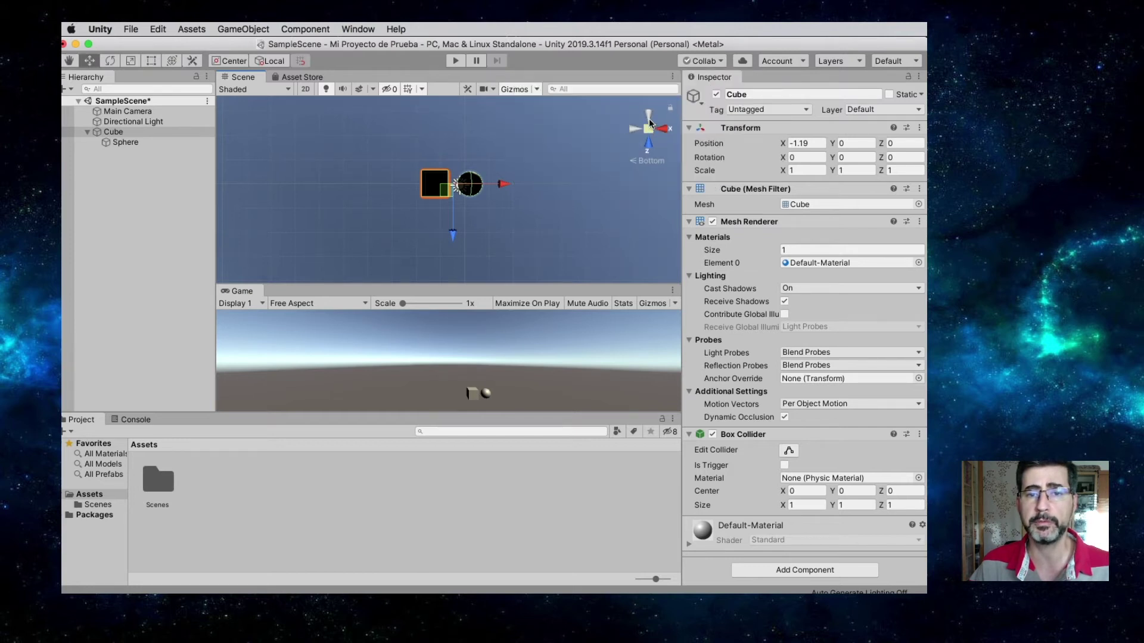
pyautogui.keyDown('alt'); pyautogui.moveTo(649, 122); pyautogui.dragTo(369, 255); pyautogui.keyUp('alt')
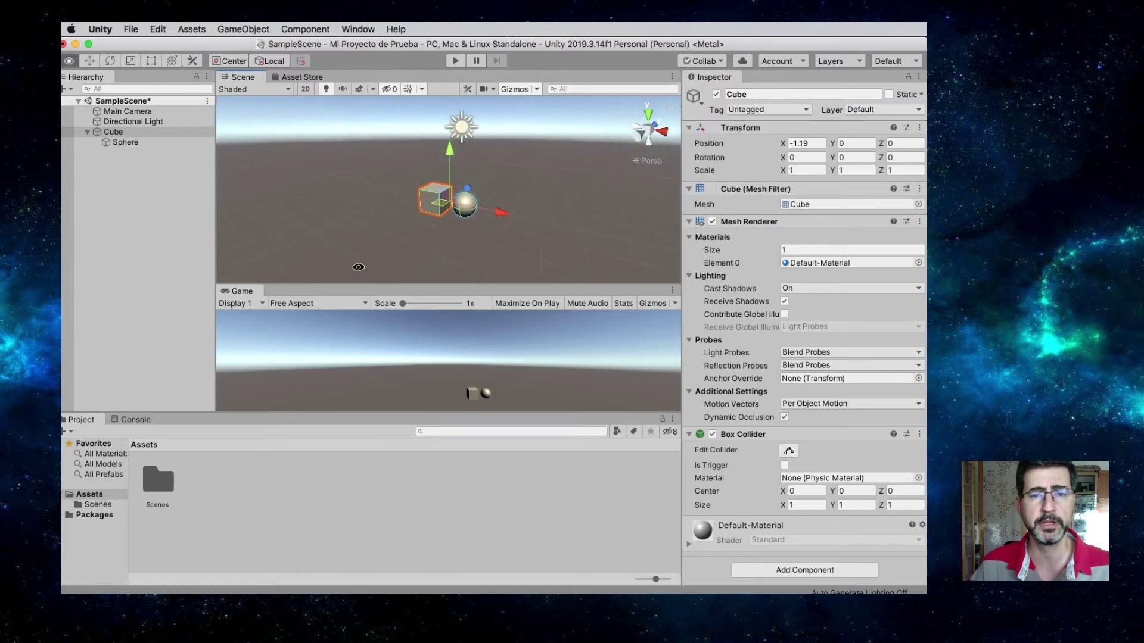
pyautogui.click(648, 128)
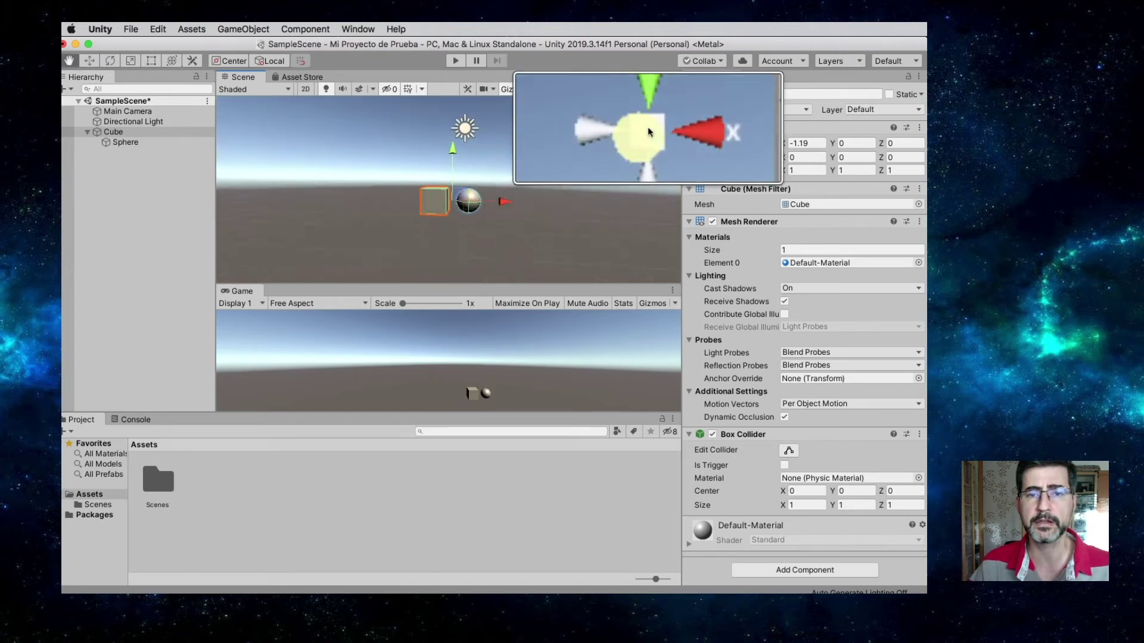
pyautogui.keyDown('alt'); pyautogui.moveTo(462, 224); pyautogui.dragTo(494, 182); pyautogui.keyUp('alt')
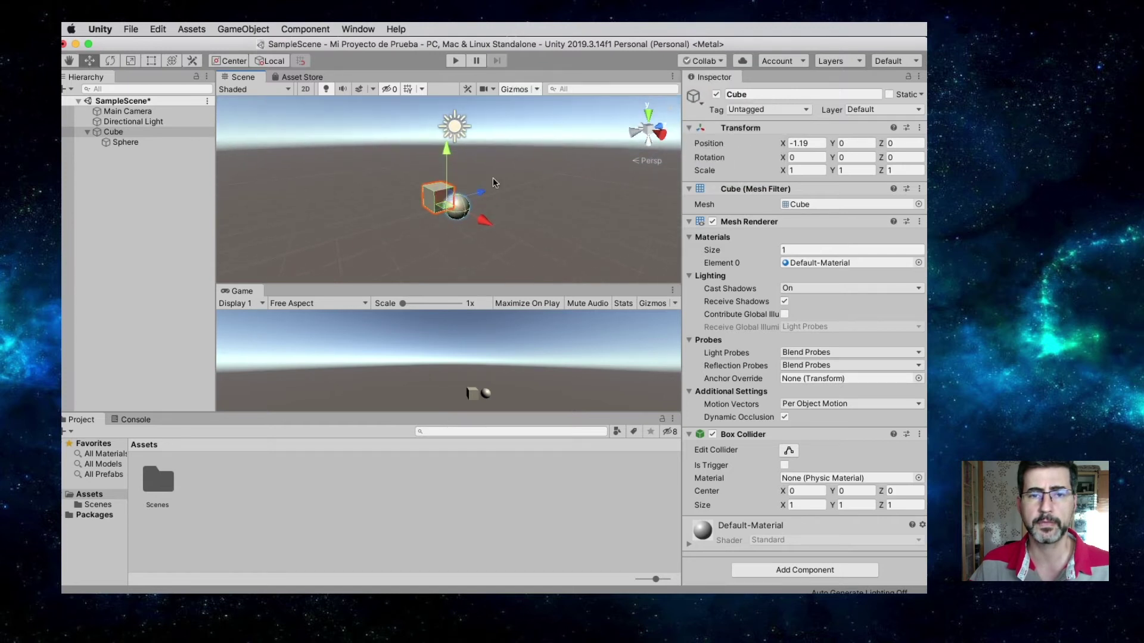
# Switch the Scene view between perspective and isometric projection, ending in perspective.
pyautogui.click(647, 130)
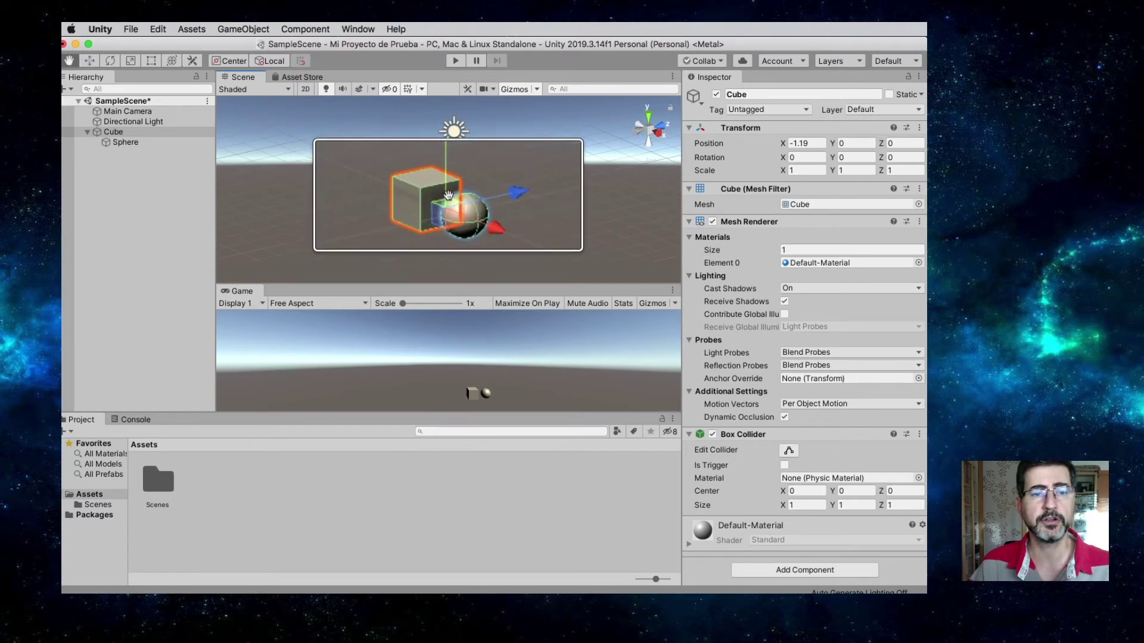
pyautogui.press('w')
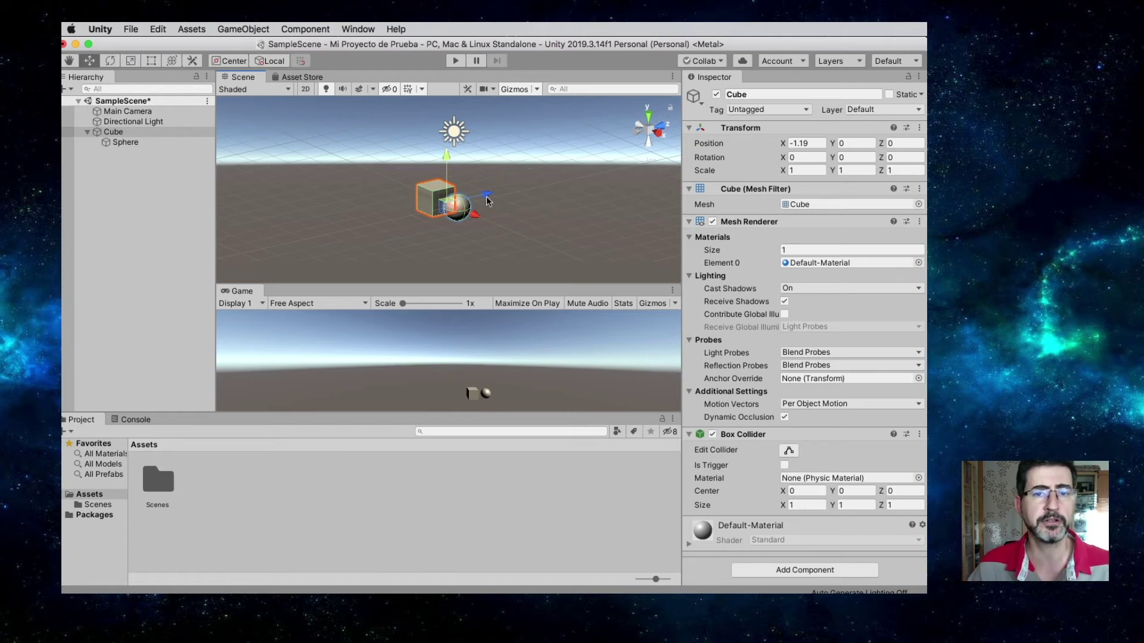
pyautogui.click(648, 132)
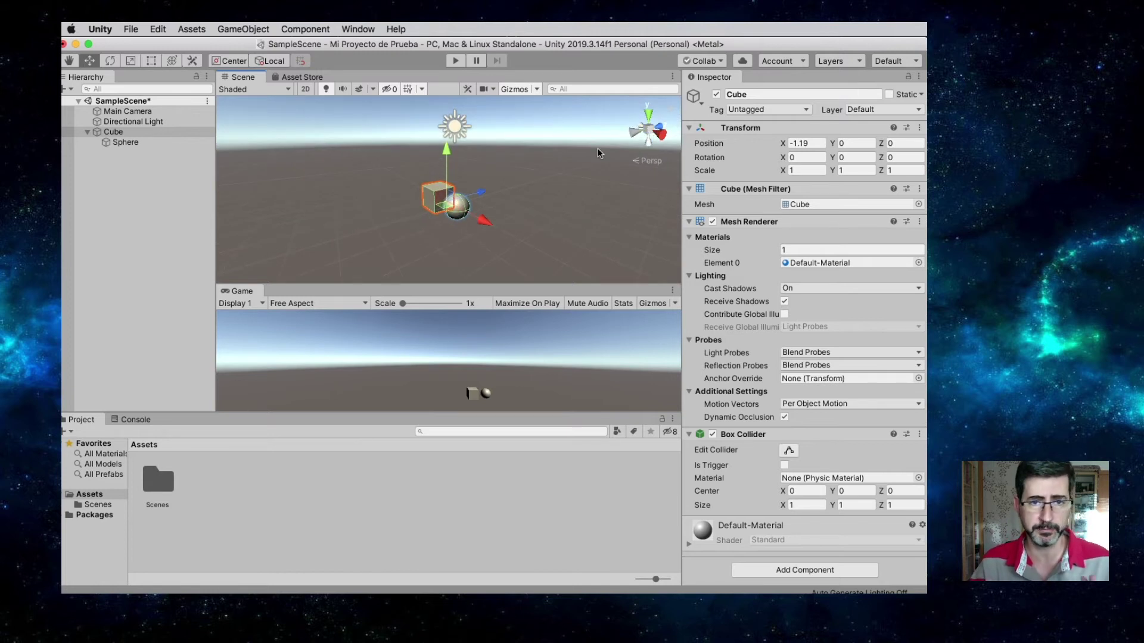
pyautogui.click(648, 162)
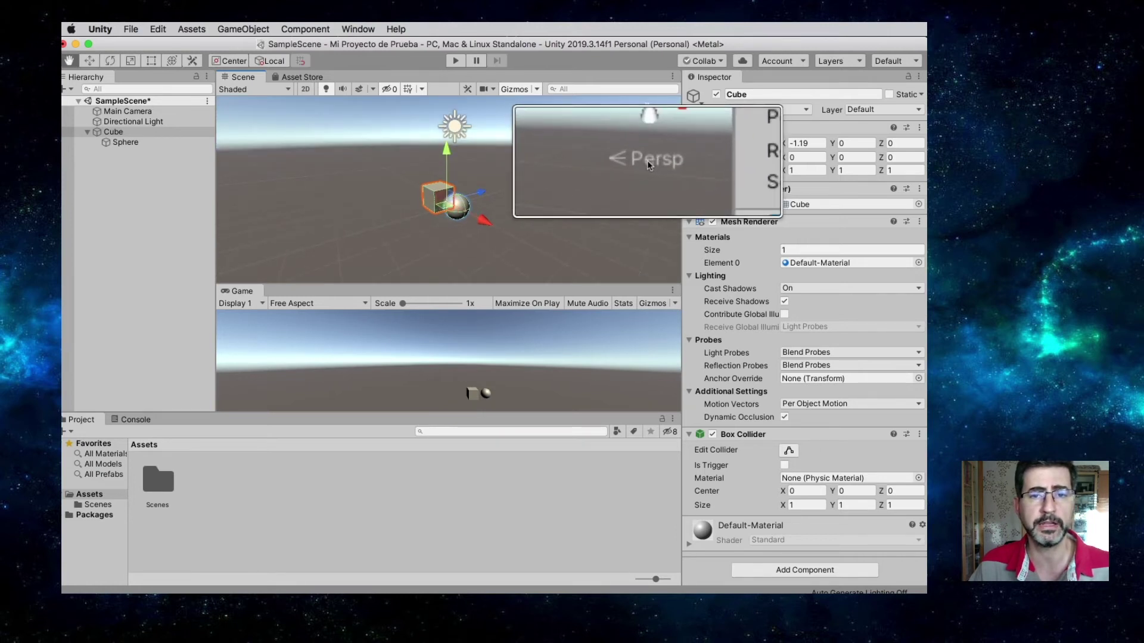
pyautogui.click(647, 161)
pyautogui.click(647, 161)
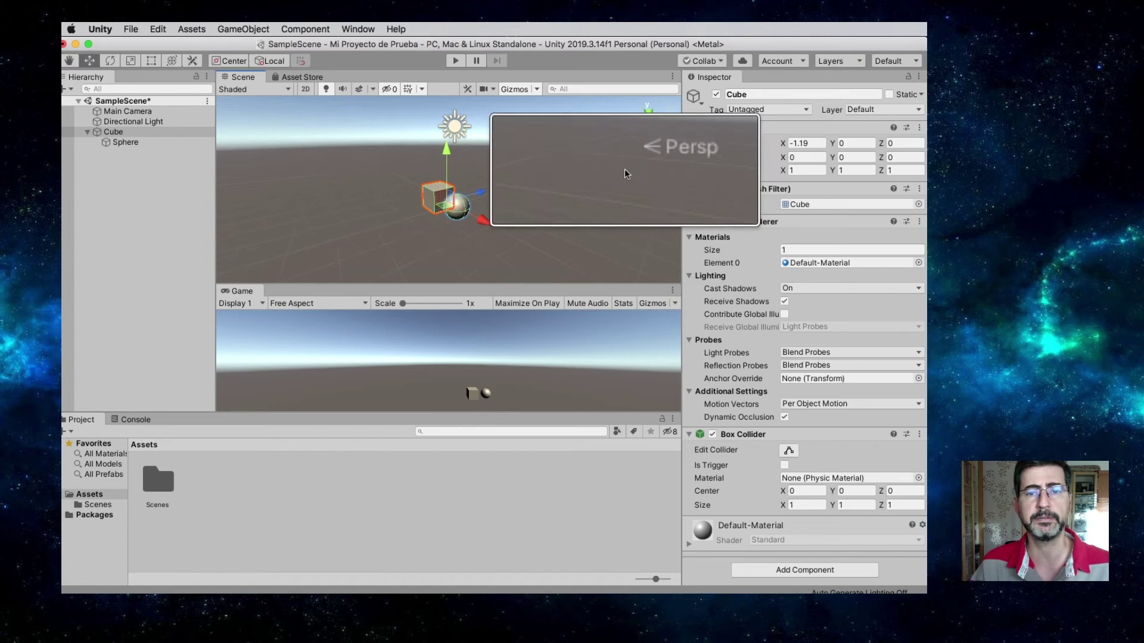
pyautogui.scroll(3, 625, 173)
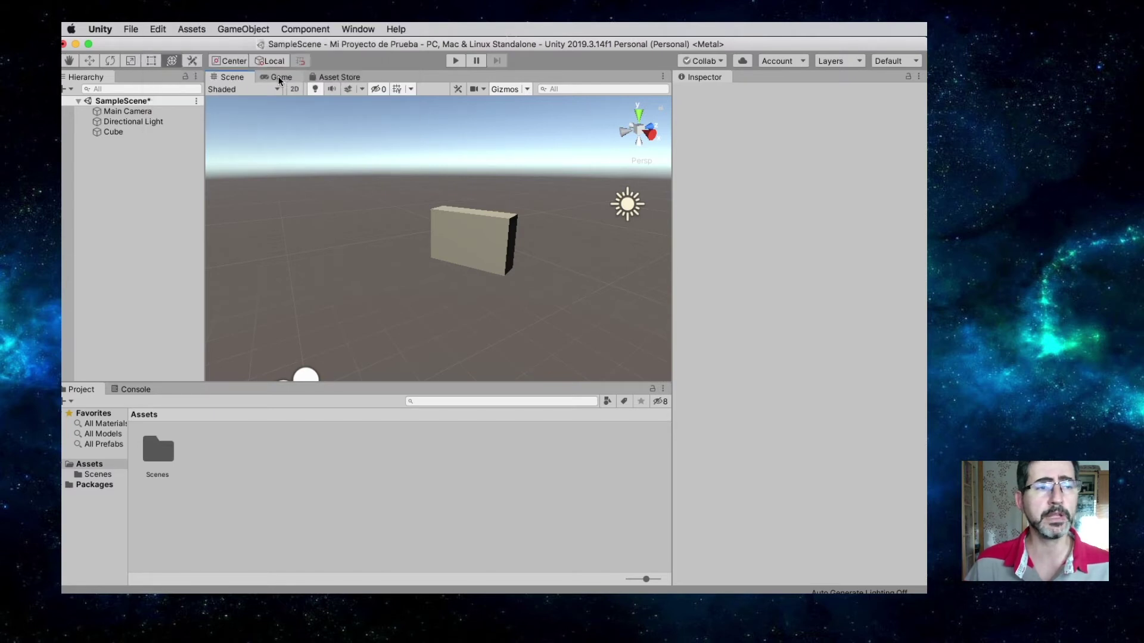
# Select the Main Camera and examine its properties and its Camera Preview in the Scene view.
pyautogui.click(120, 113)
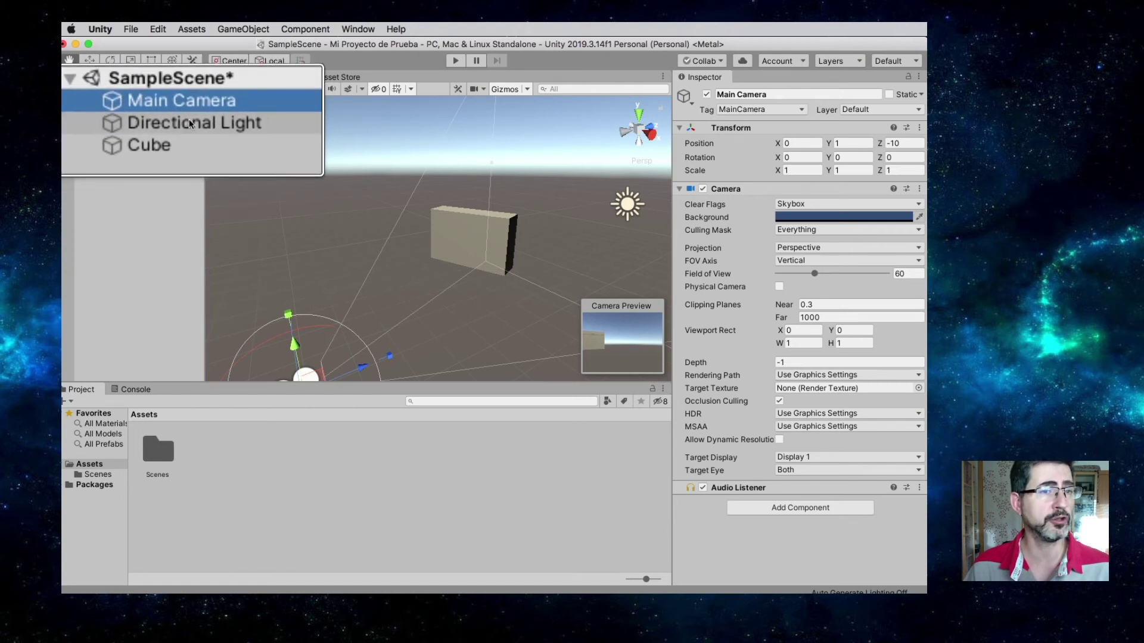
pyautogui.click(114, 114)
pyautogui.click(117, 124)
pyautogui.click(115, 113)
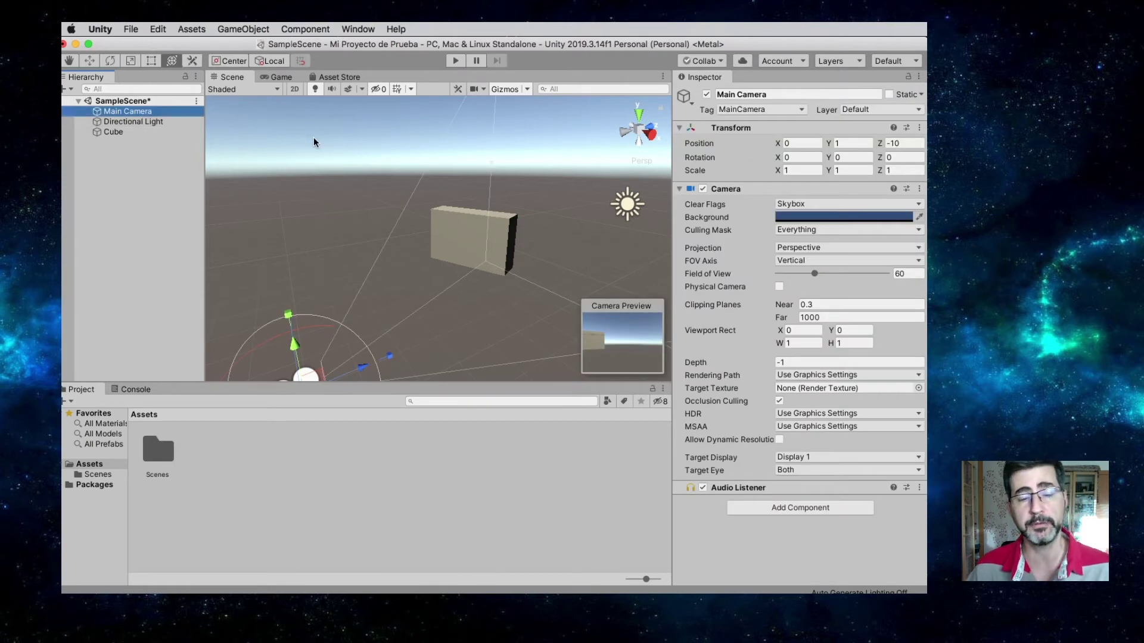
pyautogui.click(623, 305)
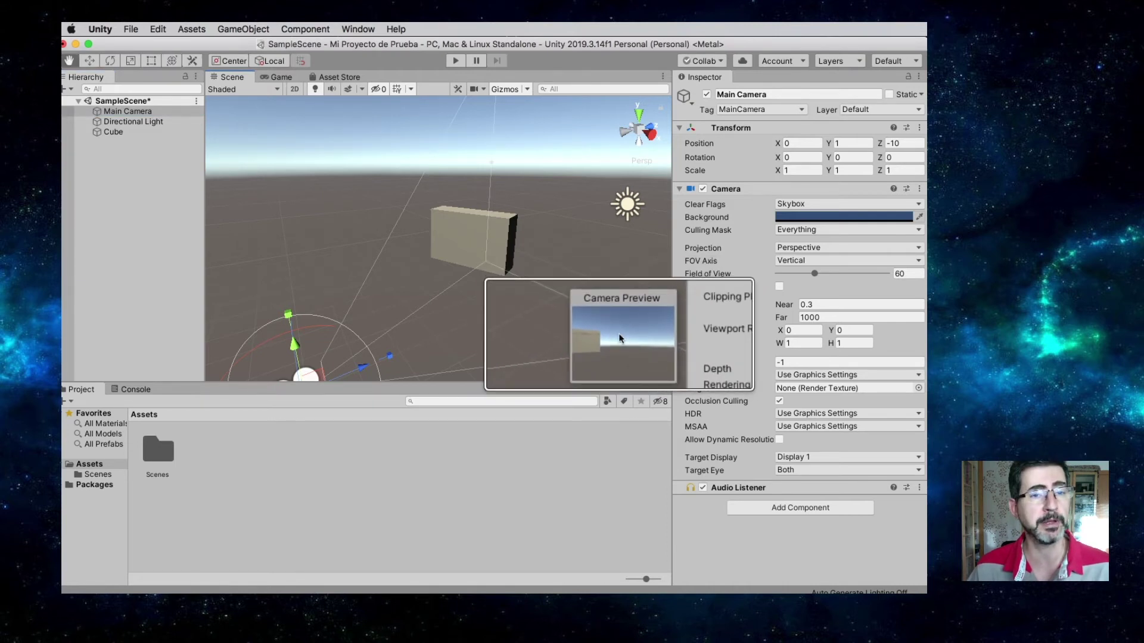
# Compare the Main Camera's preview in the Scene view with the picture in the Game view.
pyautogui.press('y')
pyautogui.click(279, 78)
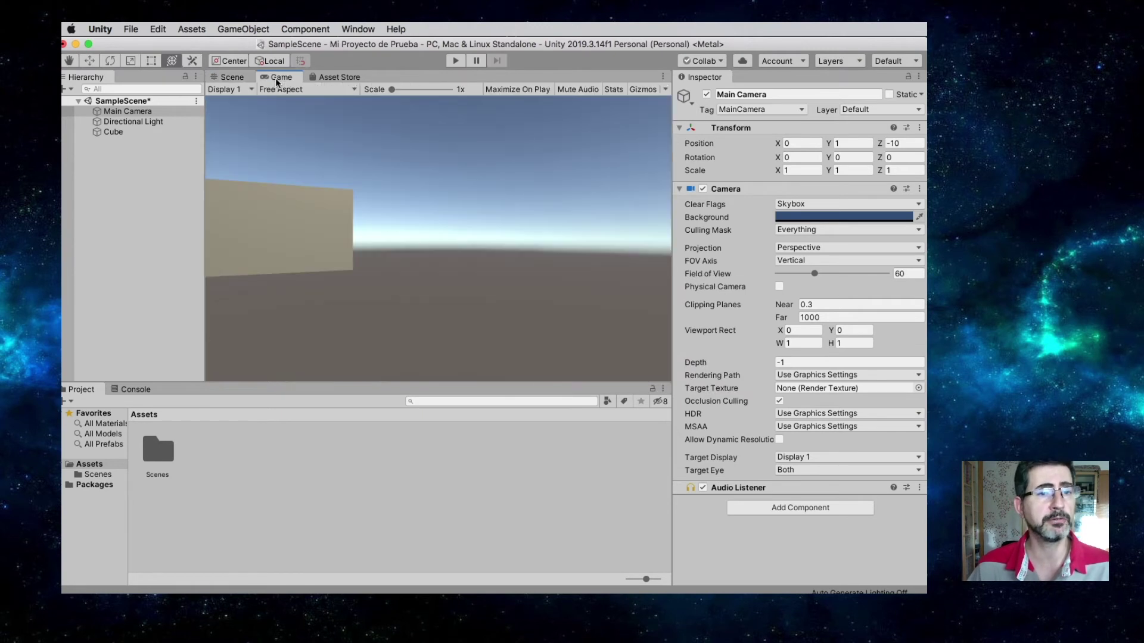
pyautogui.click(230, 77)
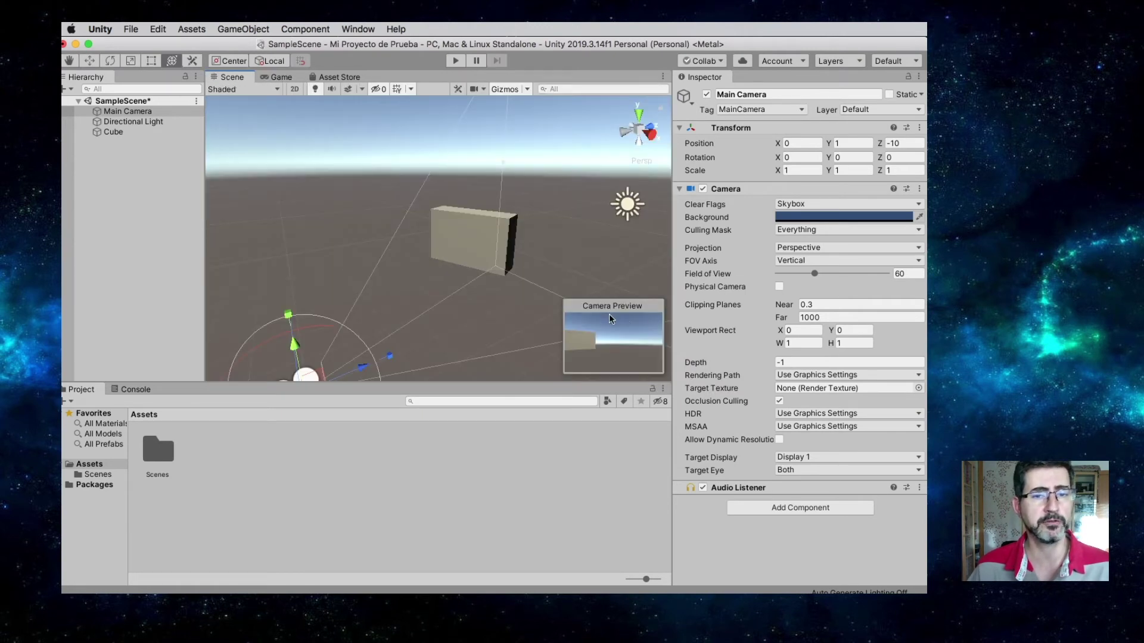
# Dock the Game view beneath the Scene view so both show at once, and enlarge the Game view slightly.
pyautogui.click(281, 81)
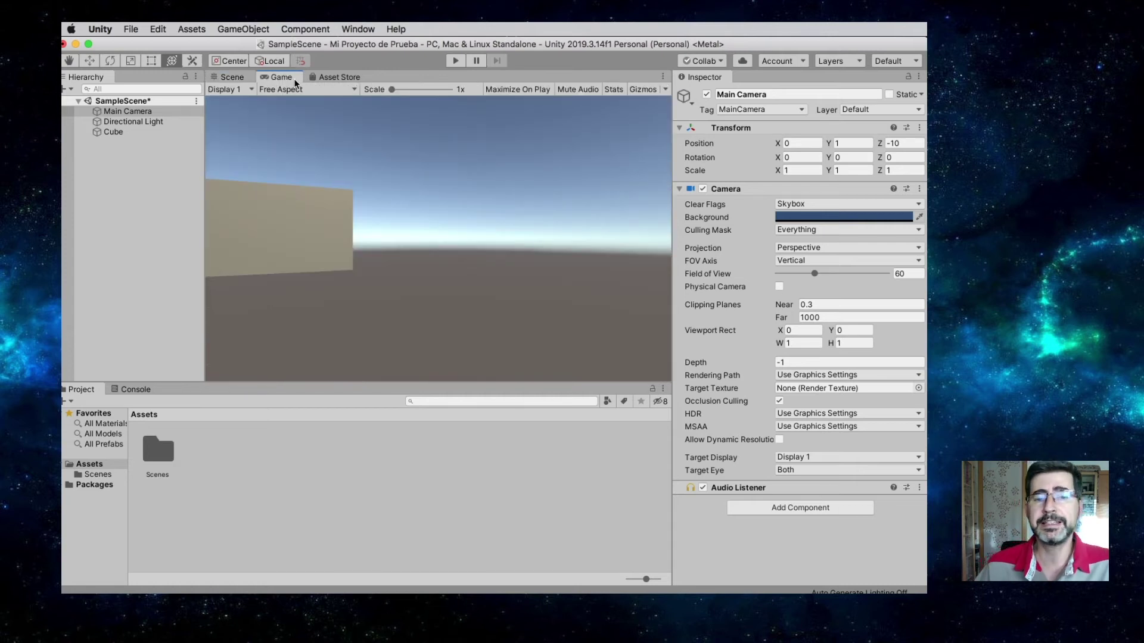
pyautogui.moveTo(281, 78); pyautogui.dragTo(374, 414)
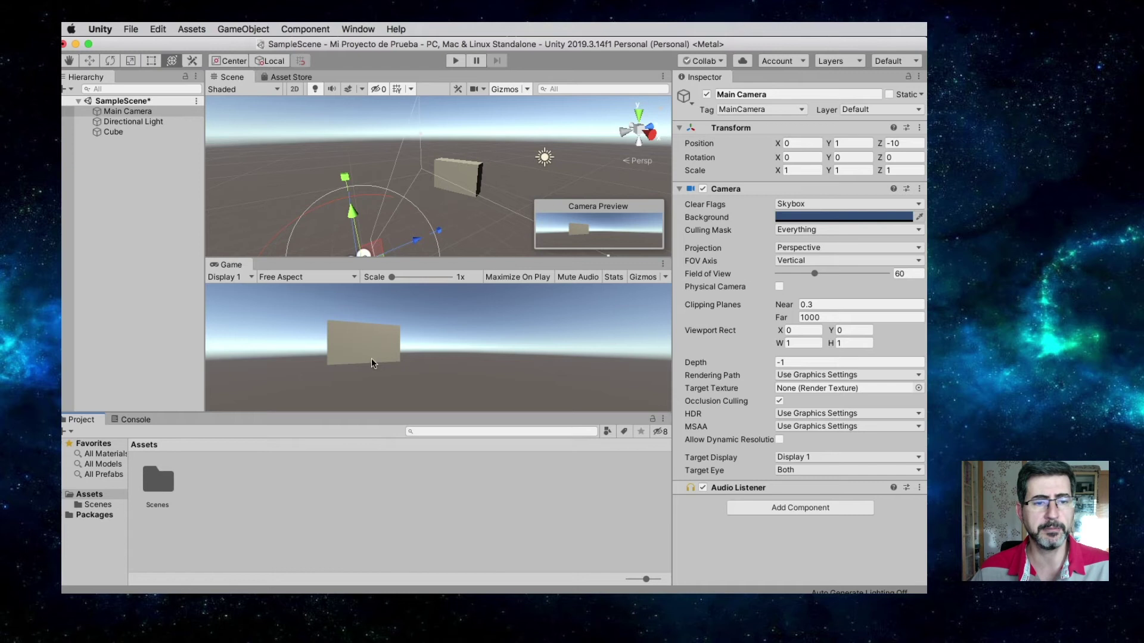
pyautogui.moveTo(365, 258); pyautogui.dragTo(371, 246)
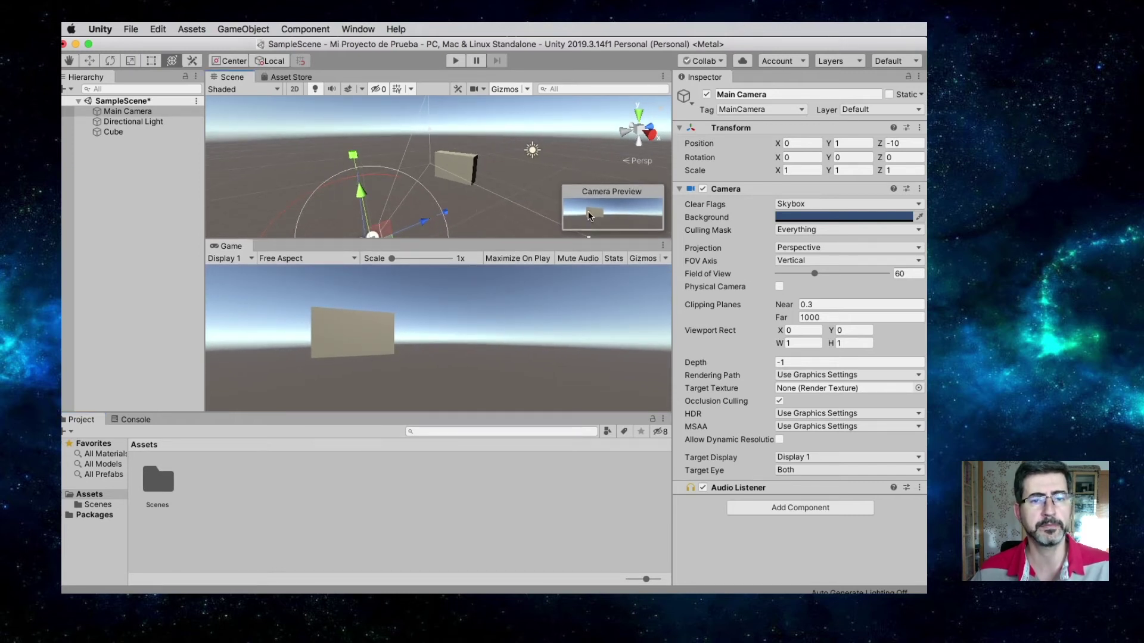
# Move the Main Camera with the Transform tool to about X -3.72, Y 3.47, Z -9.34.
pyautogui.click(114, 112)
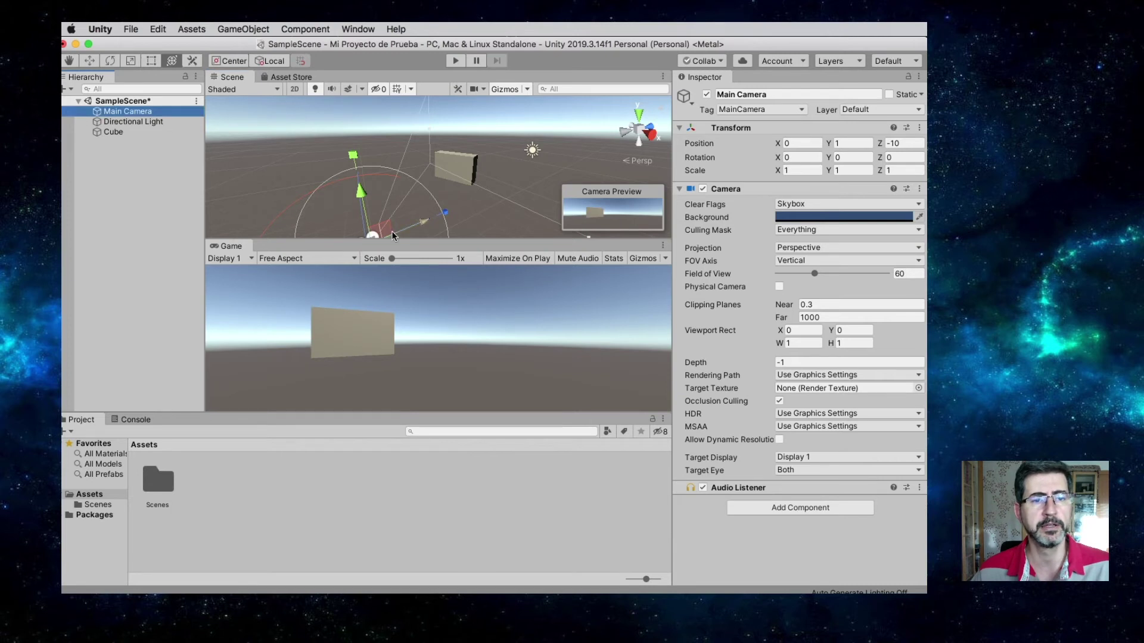
pyautogui.moveTo(361, 189); pyautogui.dragTo(376, 102)
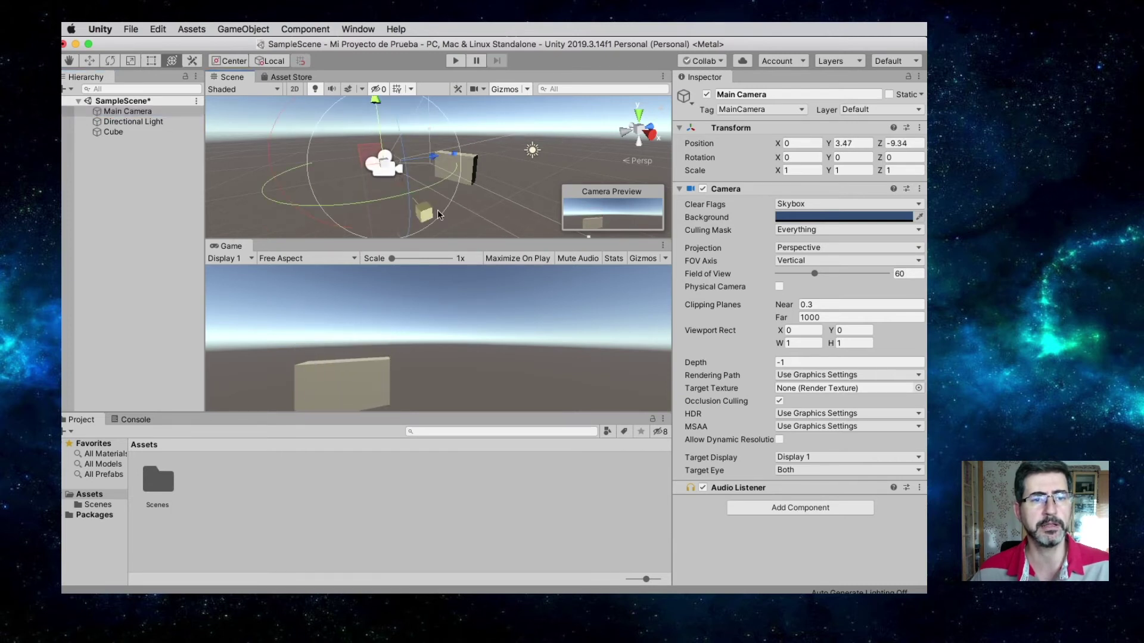
pyautogui.moveTo(459, 141); pyautogui.dragTo(311, 116)
pyautogui.press('super+z')
pyautogui.moveTo(403, 176); pyautogui.dragTo(402, 146)
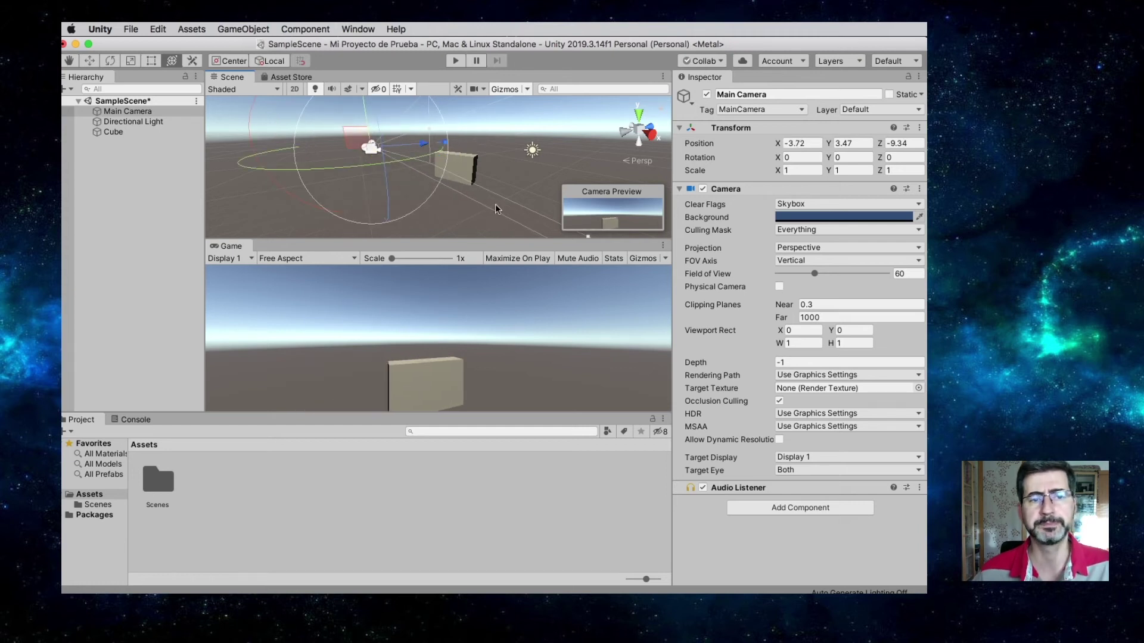
# Run the scene in Play mode, move the cube along the X axis to about -3.81, and stop playing.
pyautogui.moveTo(231, 246); pyautogui.dragTo(317, 294)
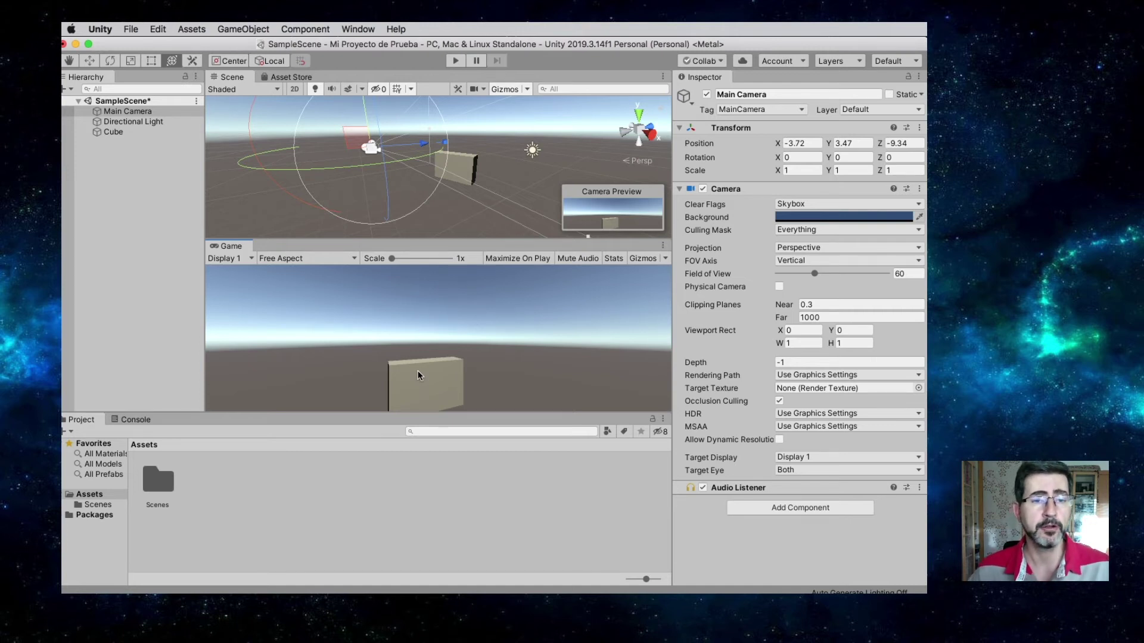
pyautogui.click(456, 62)
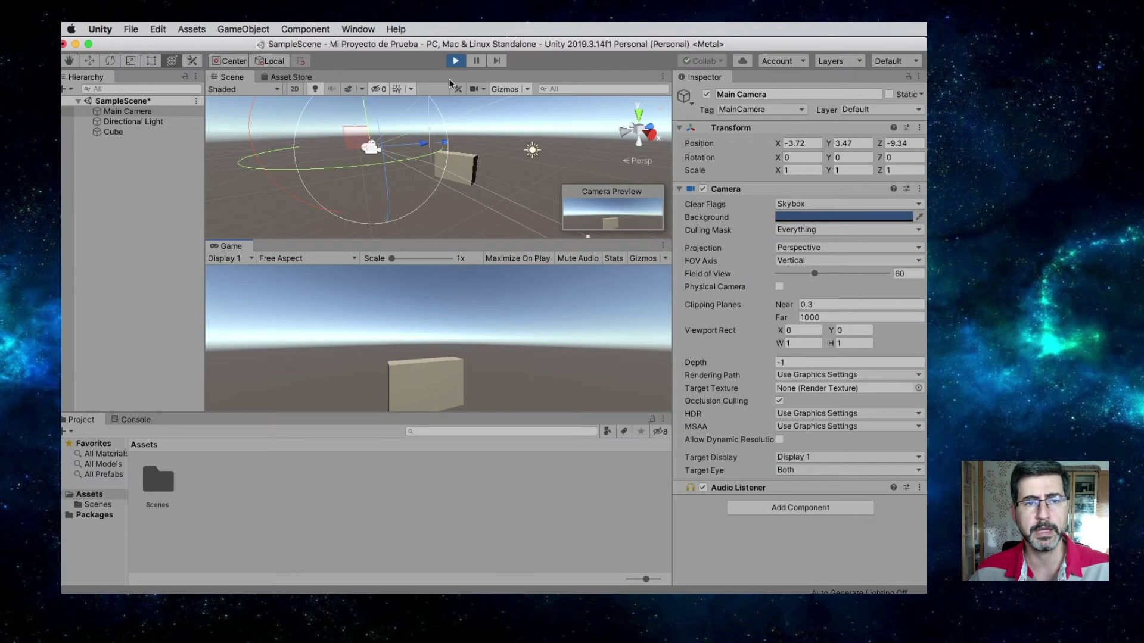
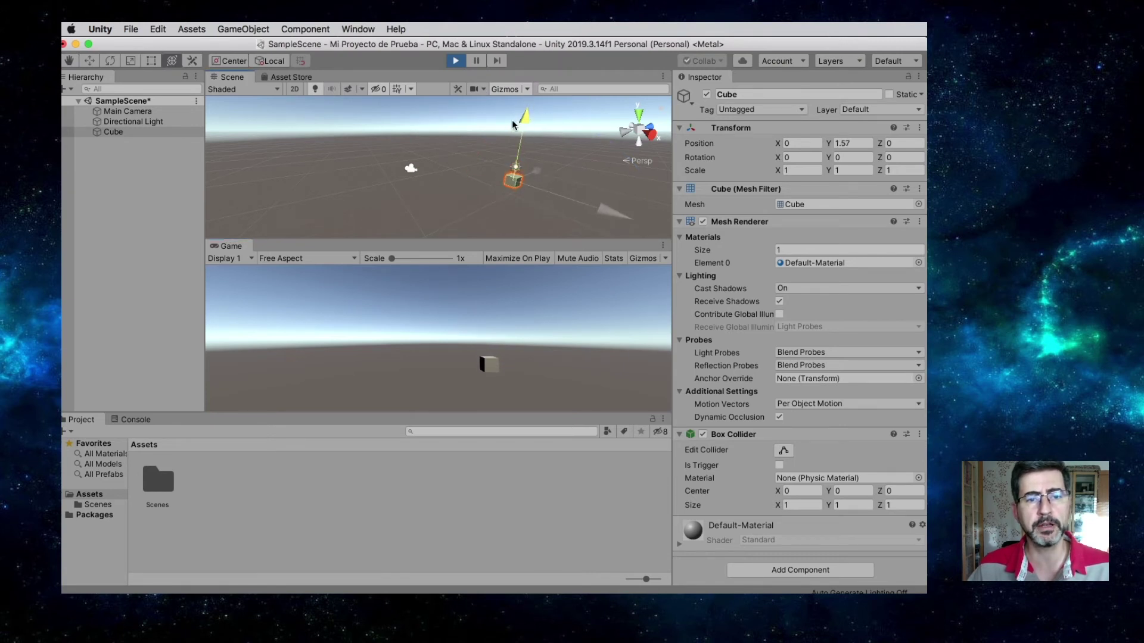
pyautogui.moveTo(605, 206); pyautogui.dragTo(568, 195)
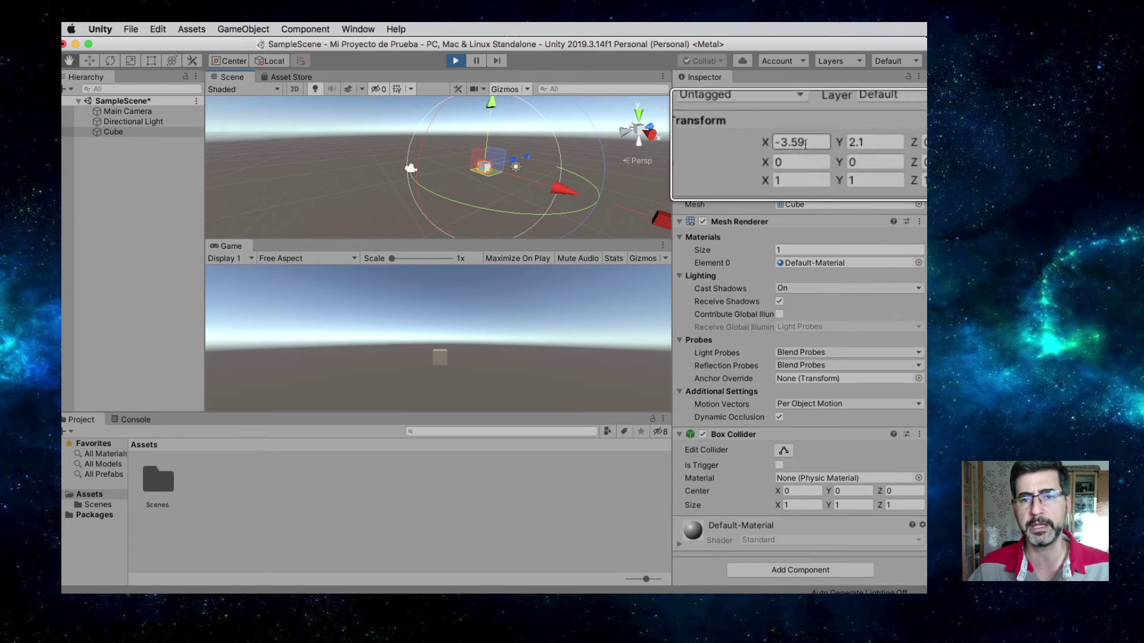
pyautogui.moveTo(566, 187)
pyautogui.mouseDown()
pyautogui.moveTo(549, 186)
pyautogui.moveTo(564, 192)
pyautogui.mouseUp()
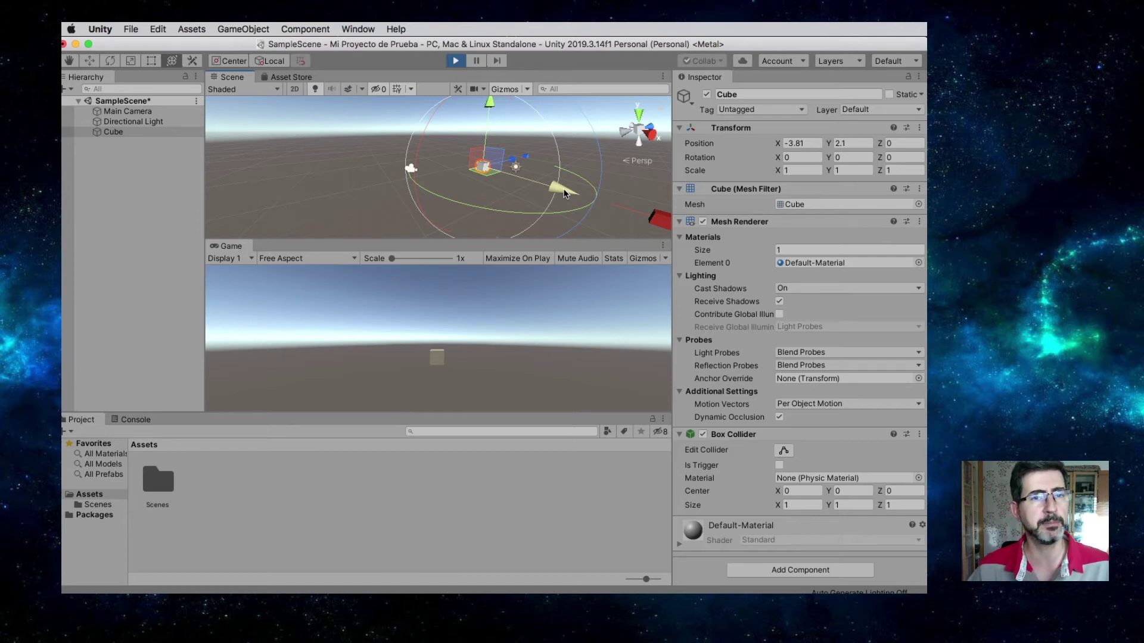
pyautogui.click(455, 62)
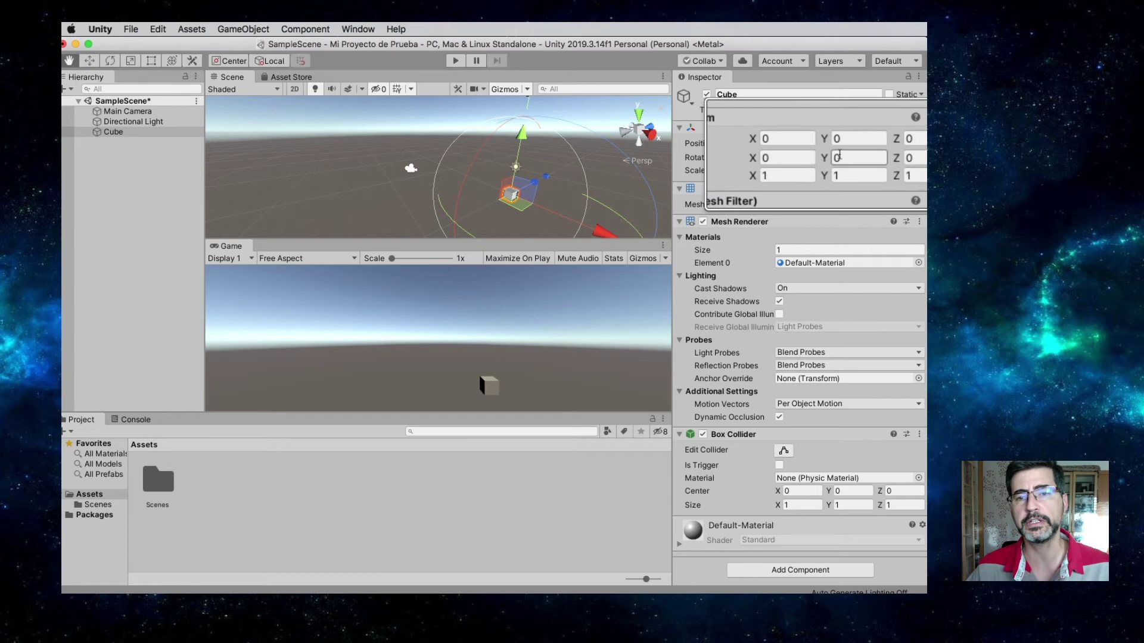
# Set the Playmode tint color preference to red BC2323 and test it by briefly running the scene.
pyautogui.press('y')
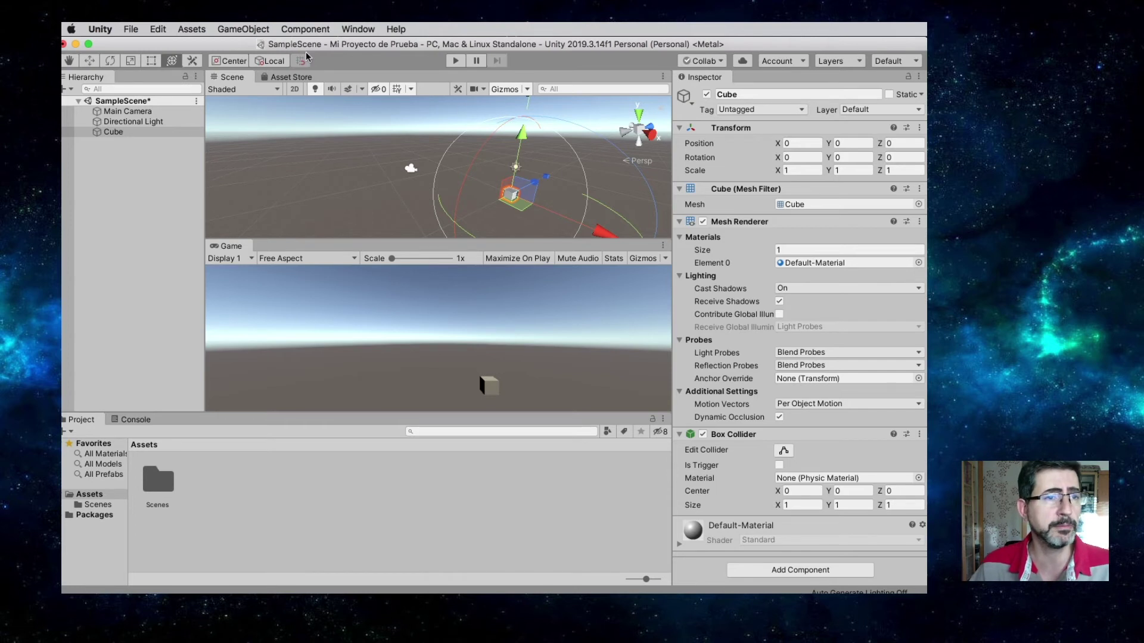
pyautogui.click(100, 29)
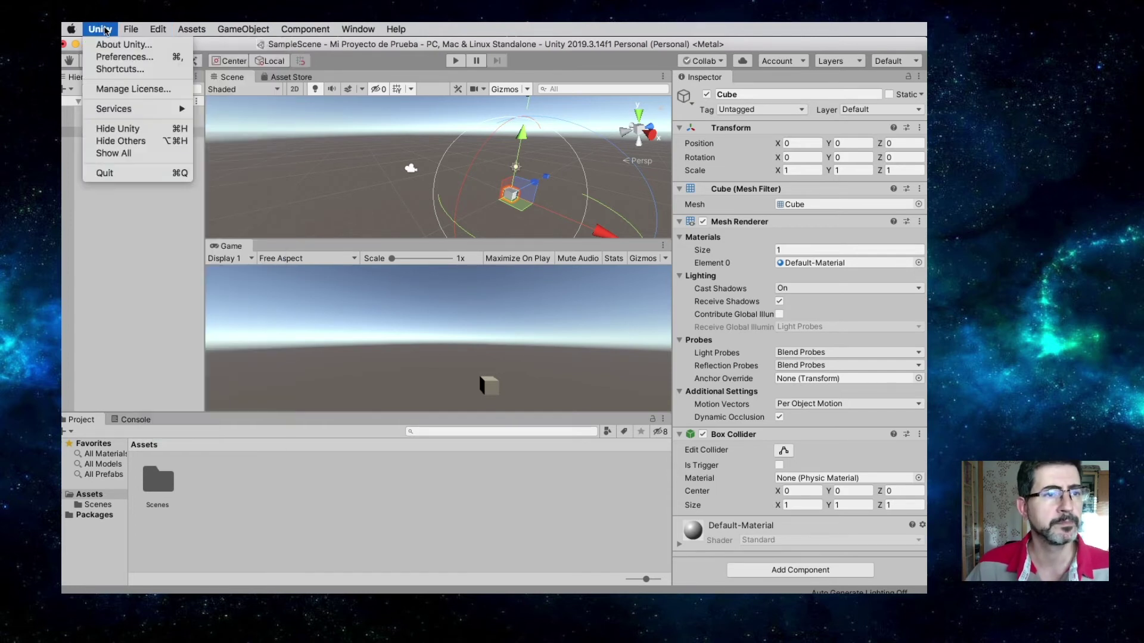
pyautogui.click(105, 58)
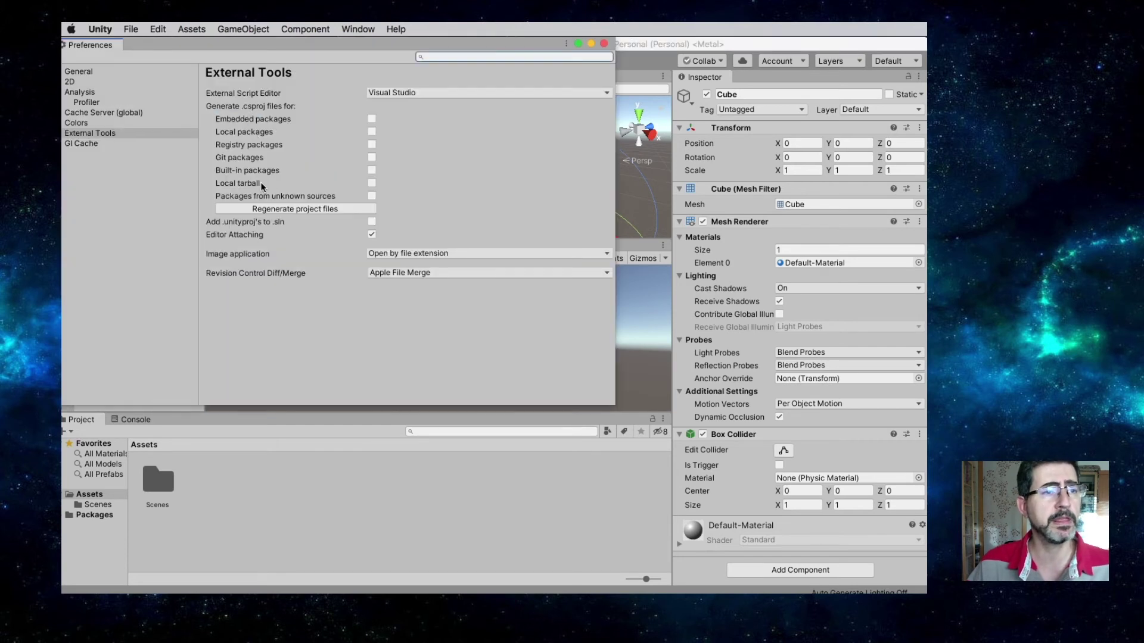
pyautogui.click(95, 122)
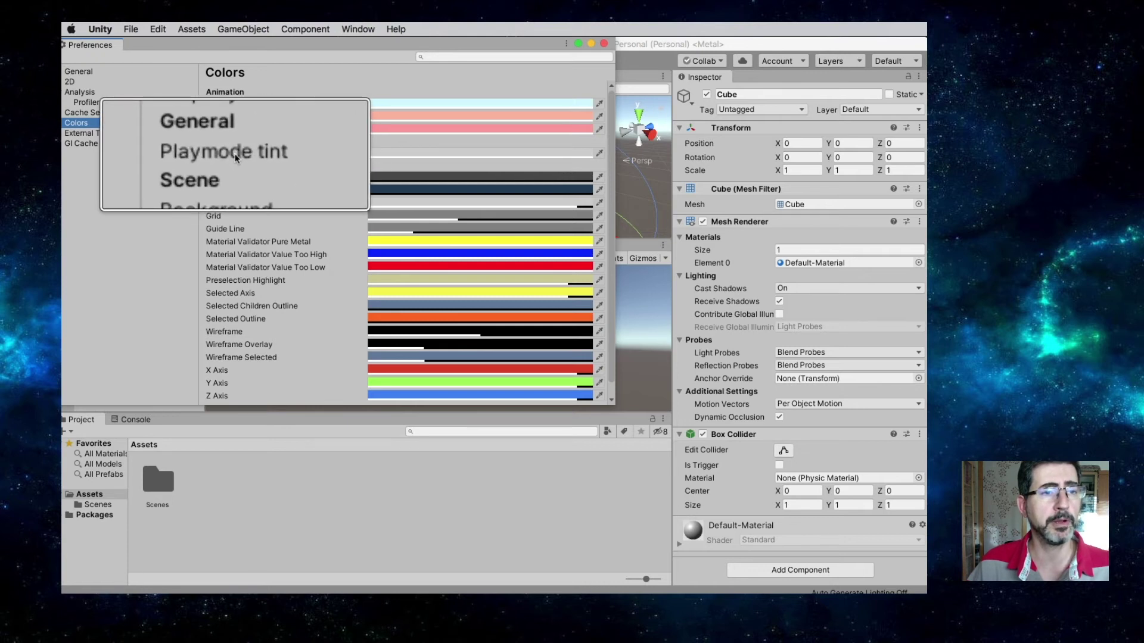
pyautogui.click(391, 155)
pyautogui.moveTo(156, 149)
pyautogui.mouseDown()
pyautogui.moveTo(138, 133)
pyautogui.moveTo(151, 139)
pyautogui.mouseUp()
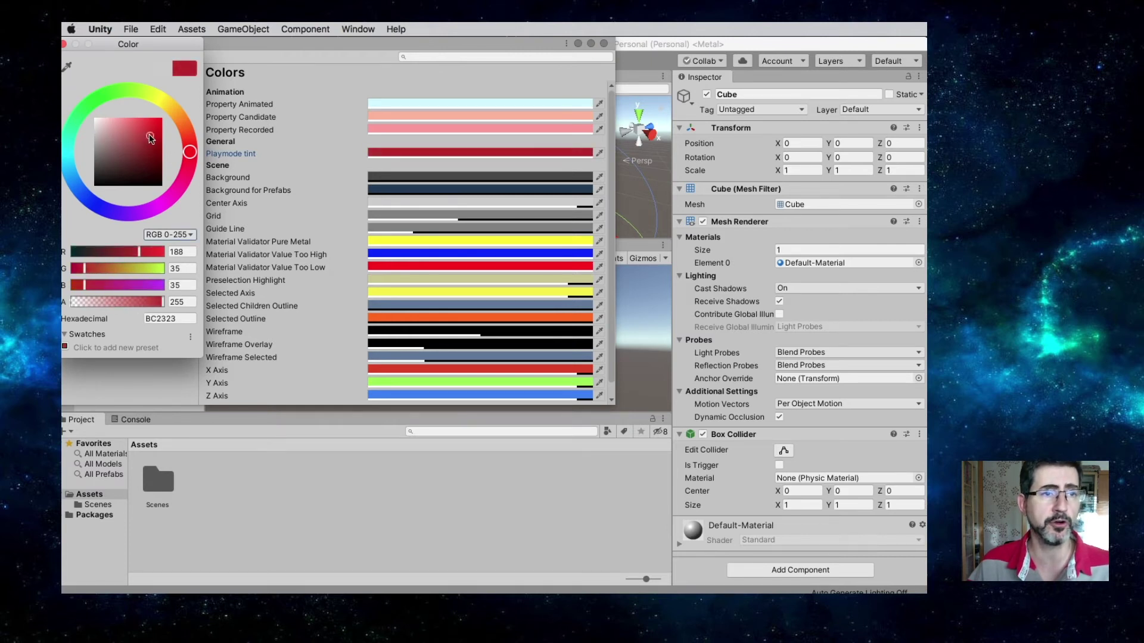
pyautogui.click(64, 44)
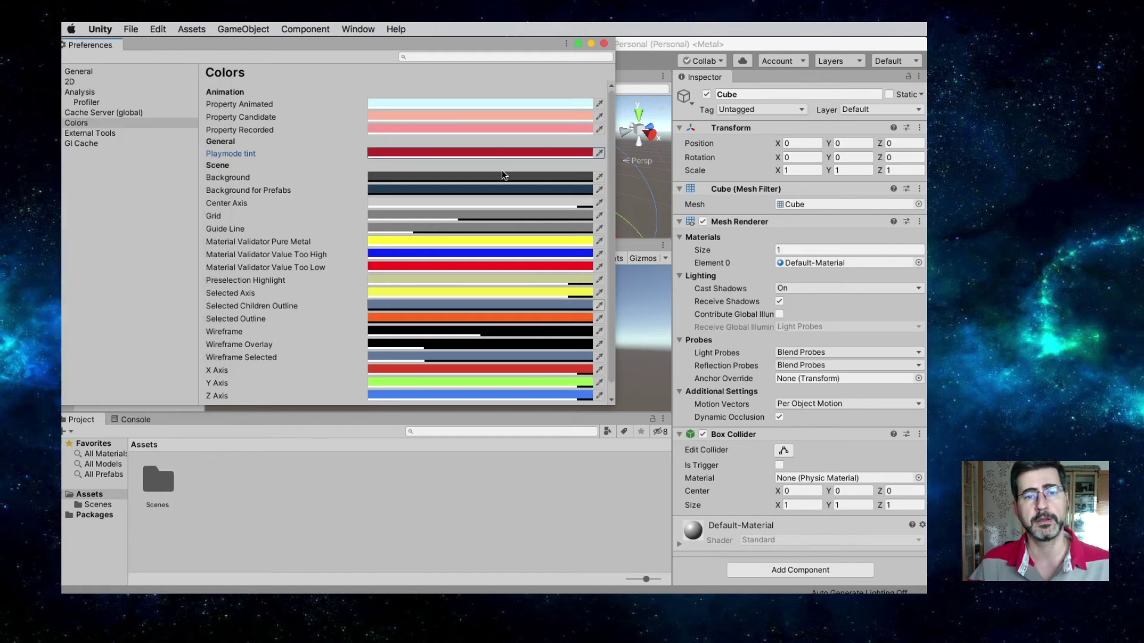
pyautogui.click(603, 44)
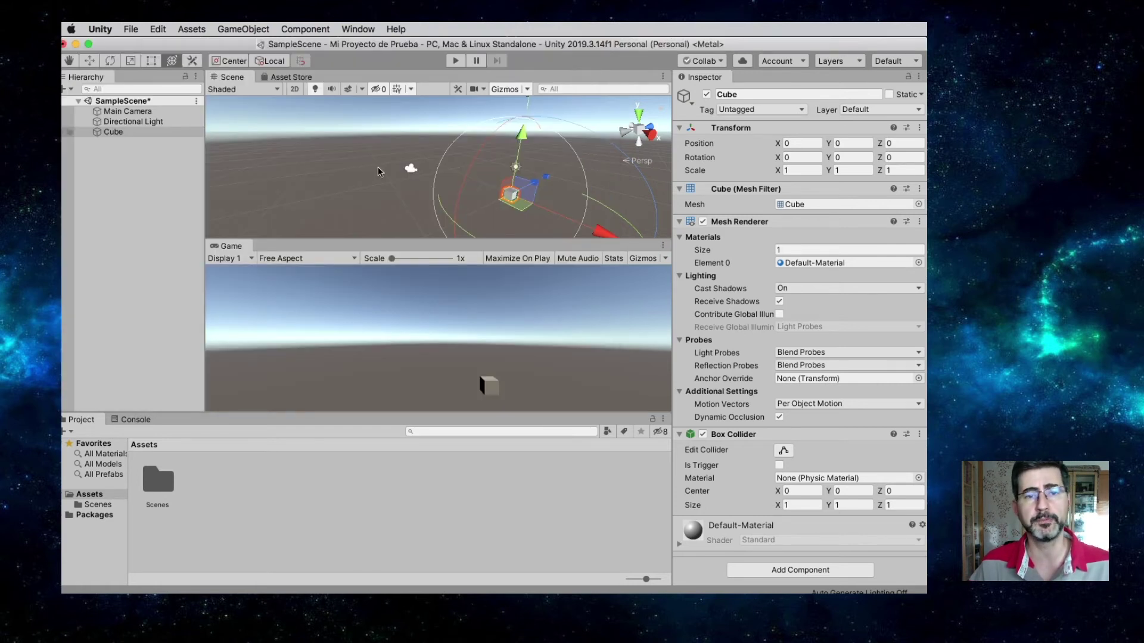
pyautogui.click(455, 60)
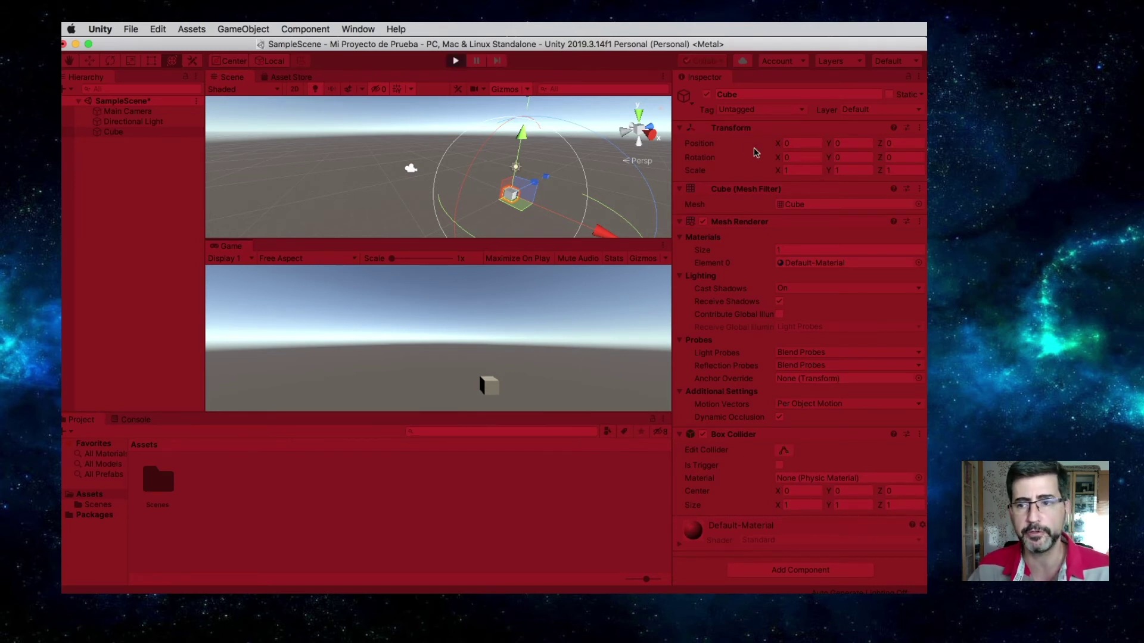
pyautogui.click(455, 60)
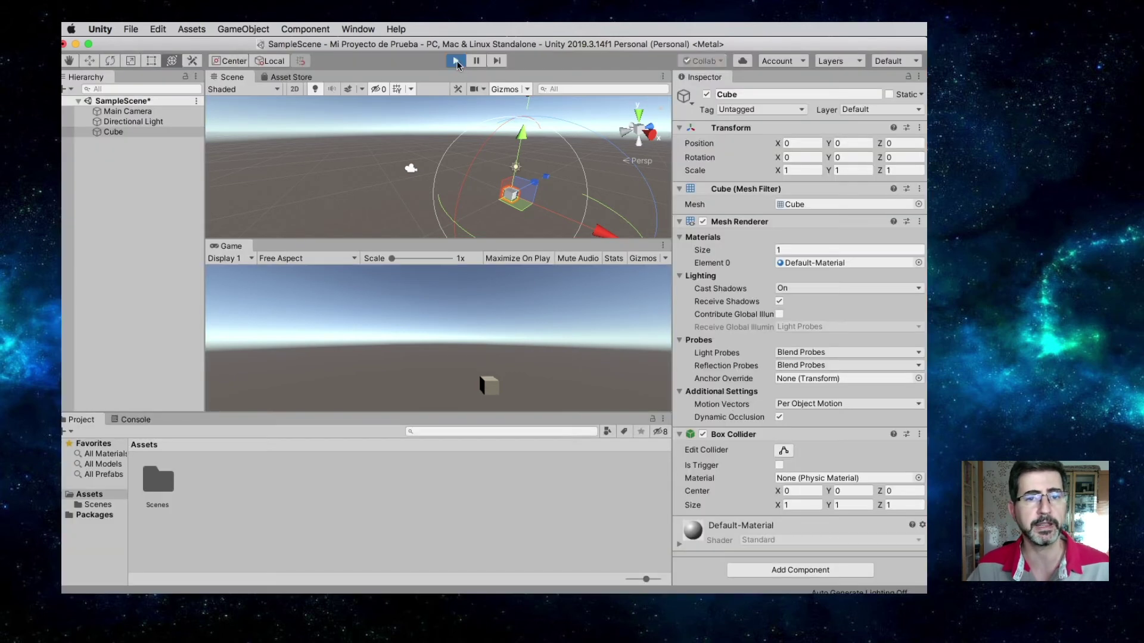
# Look through the Game view's display and aspect ratio options without changing them.
pyautogui.click(249, 259)
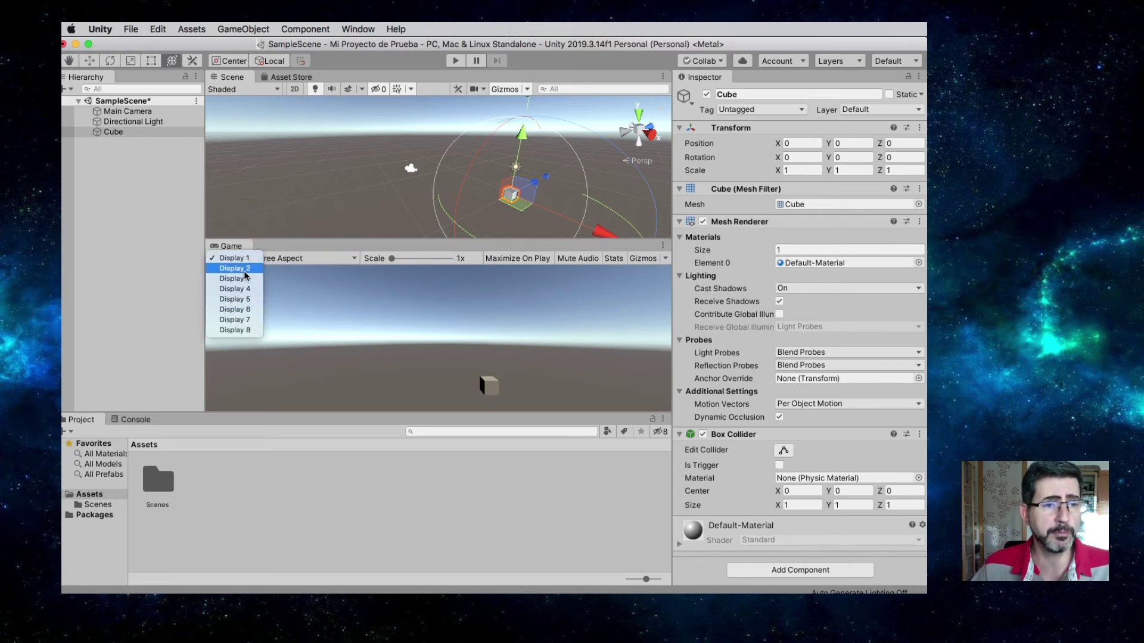
pyautogui.click(258, 257)
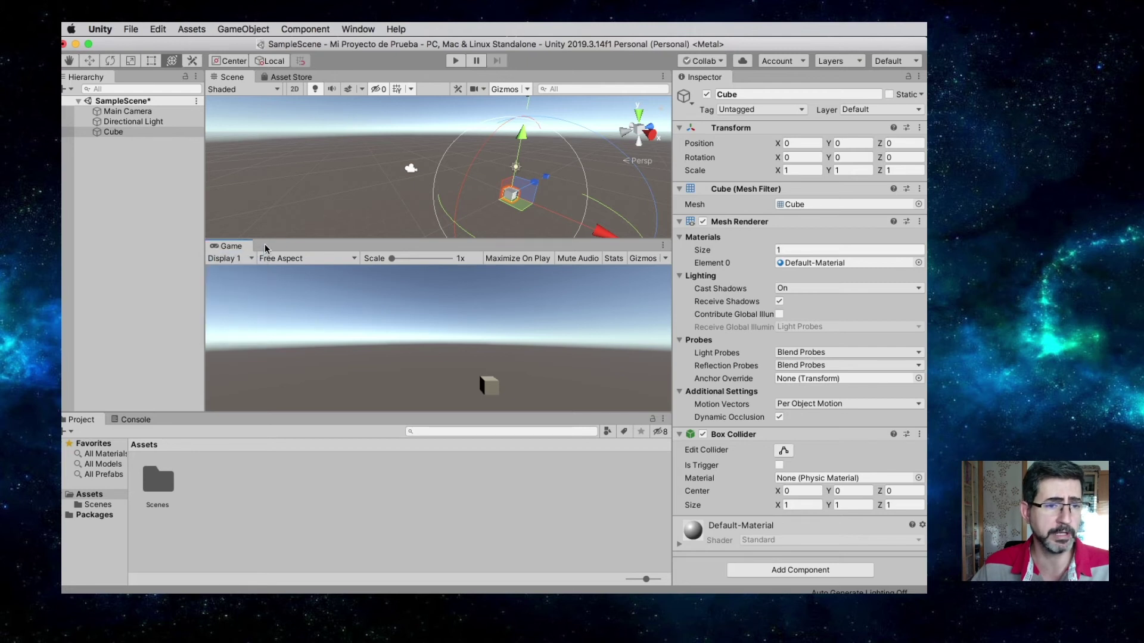
pyautogui.click(353, 256)
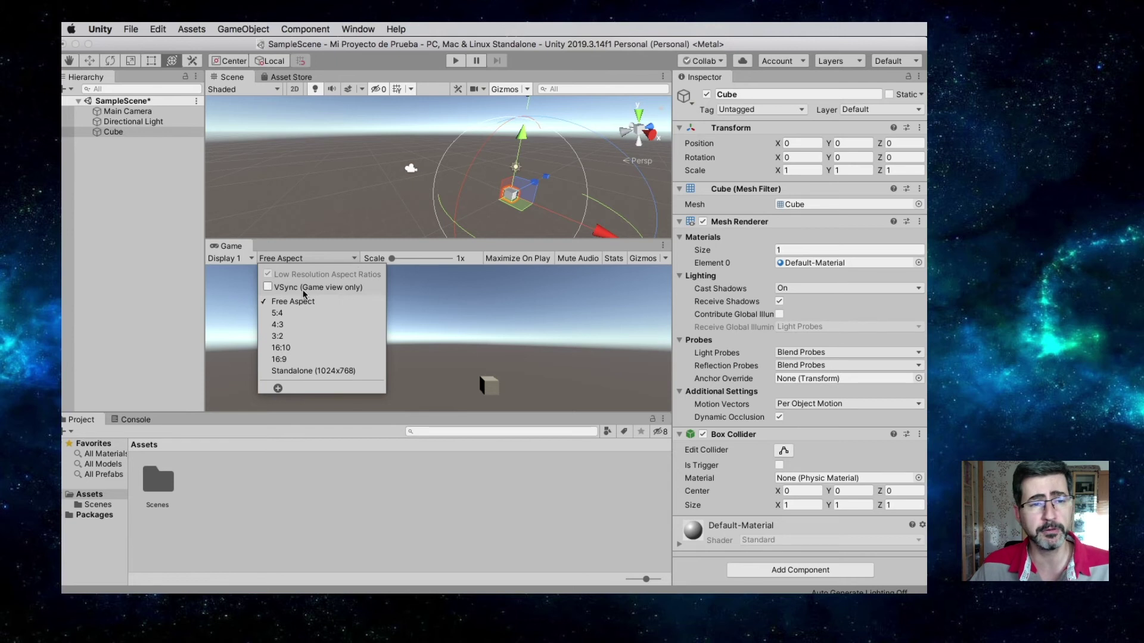
pyautogui.click(326, 244)
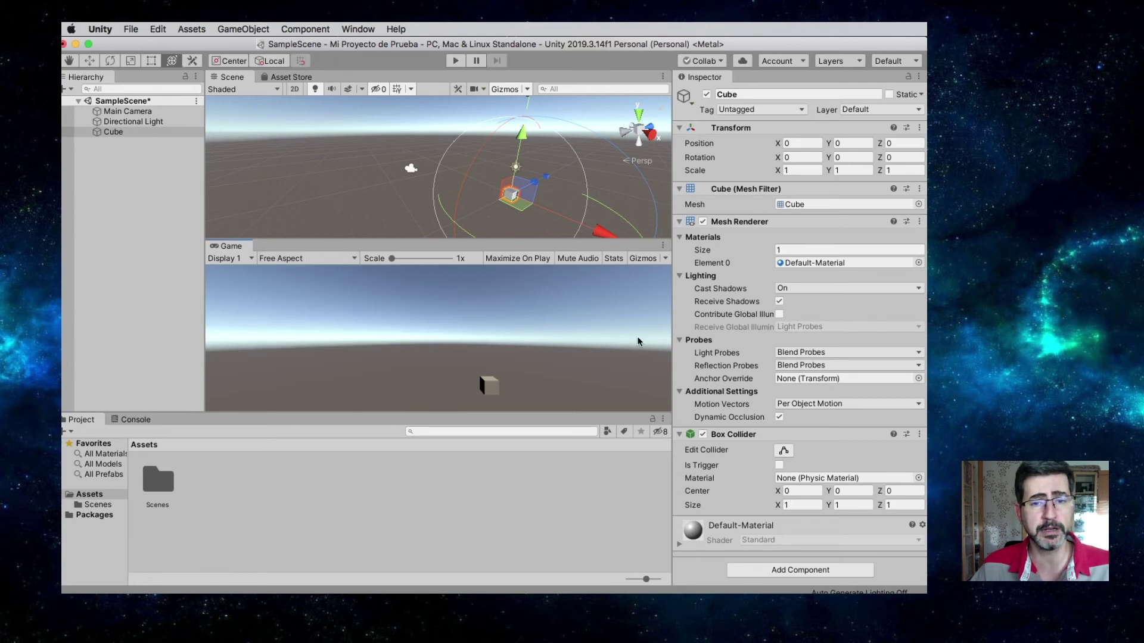
# Set the Game view's aspect ratio to 16:9 and resize the neighbouring panels to test how it fits.
pyautogui.moveTo(673, 329); pyautogui.dragTo(612, 327)
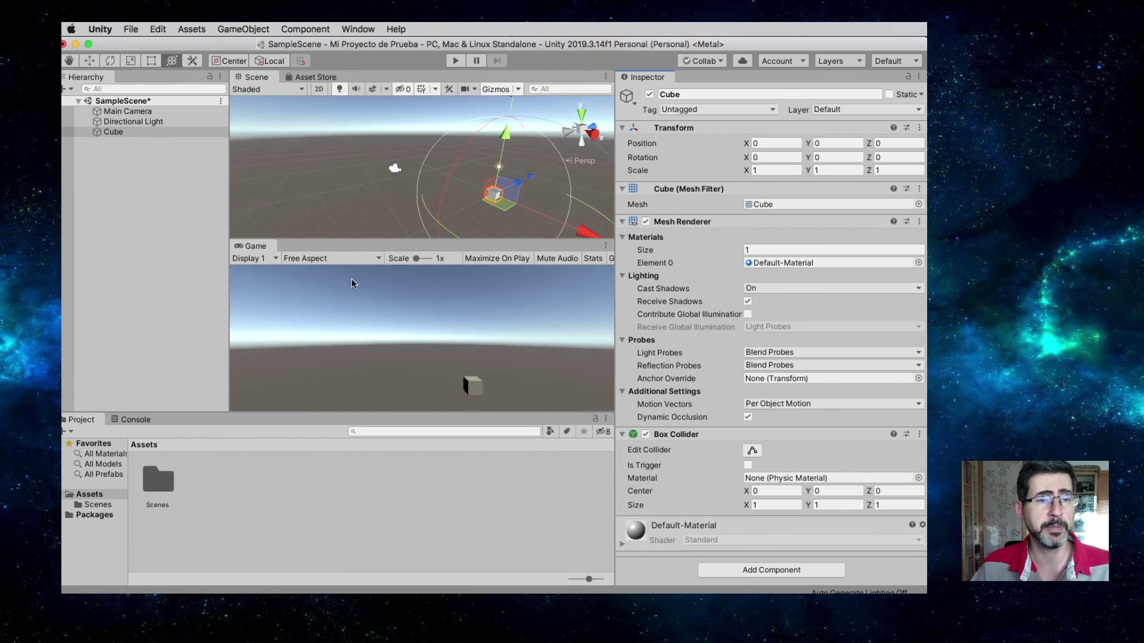
pyautogui.click(377, 260)
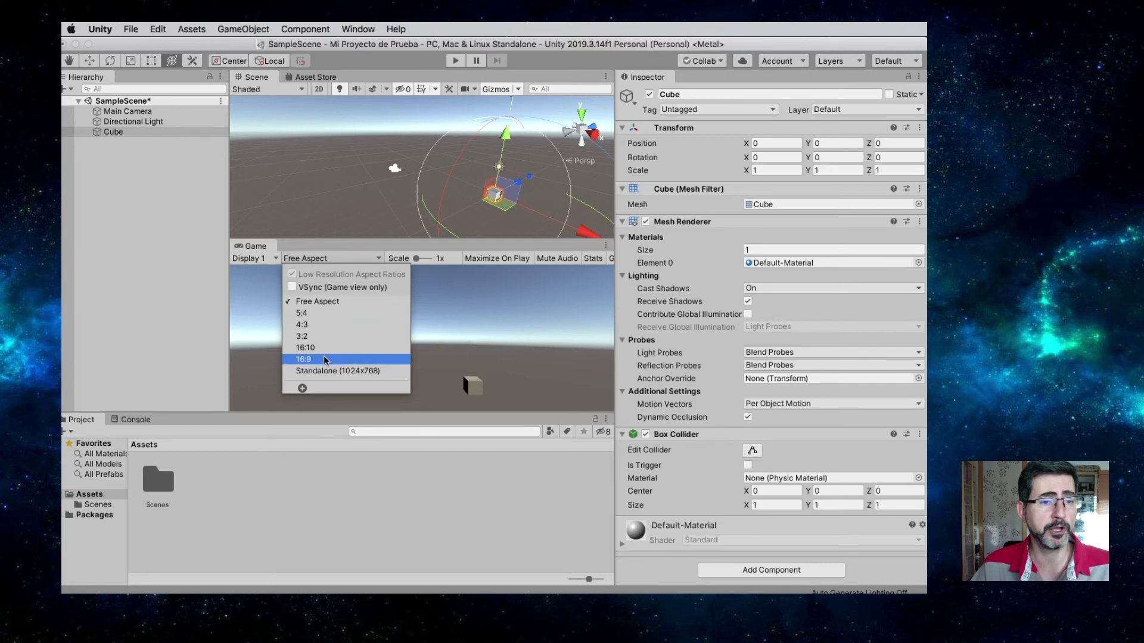
pyautogui.click(322, 359)
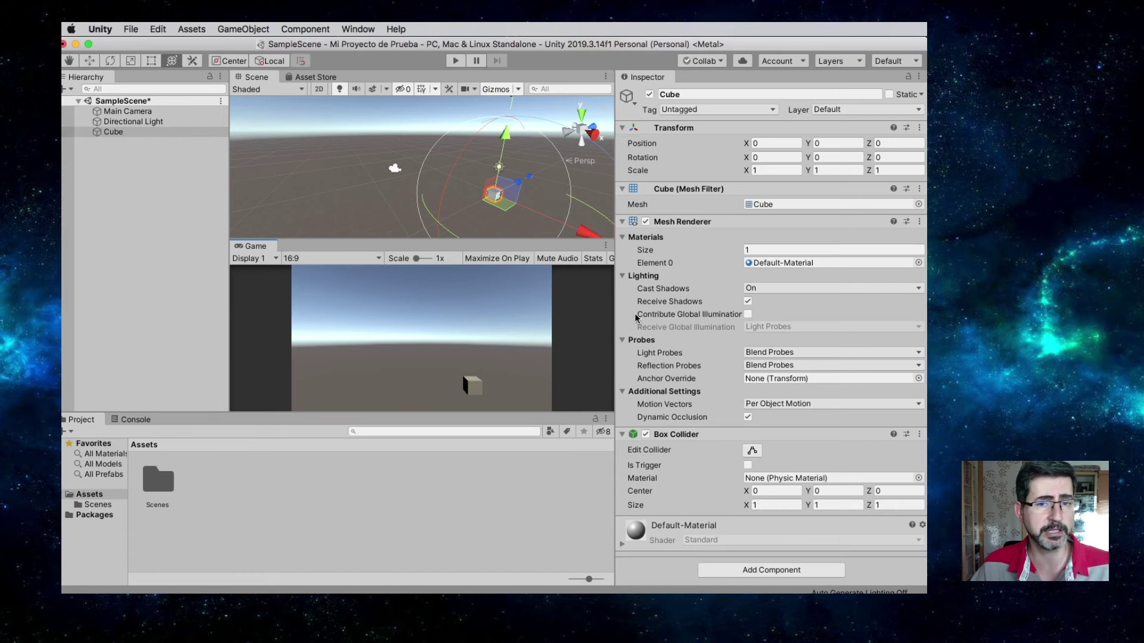
pyautogui.moveTo(615, 316); pyautogui.dragTo(393, 310)
pyautogui.moveTo(476, 315); pyautogui.dragTo(581, 313)
# Set the Game view back to Free Aspect and widen the Scene and Game views on both sides.
pyautogui.click(459, 259)
pyautogui.click(462, 256)
pyautogui.click(456, 257)
pyautogui.click(402, 301)
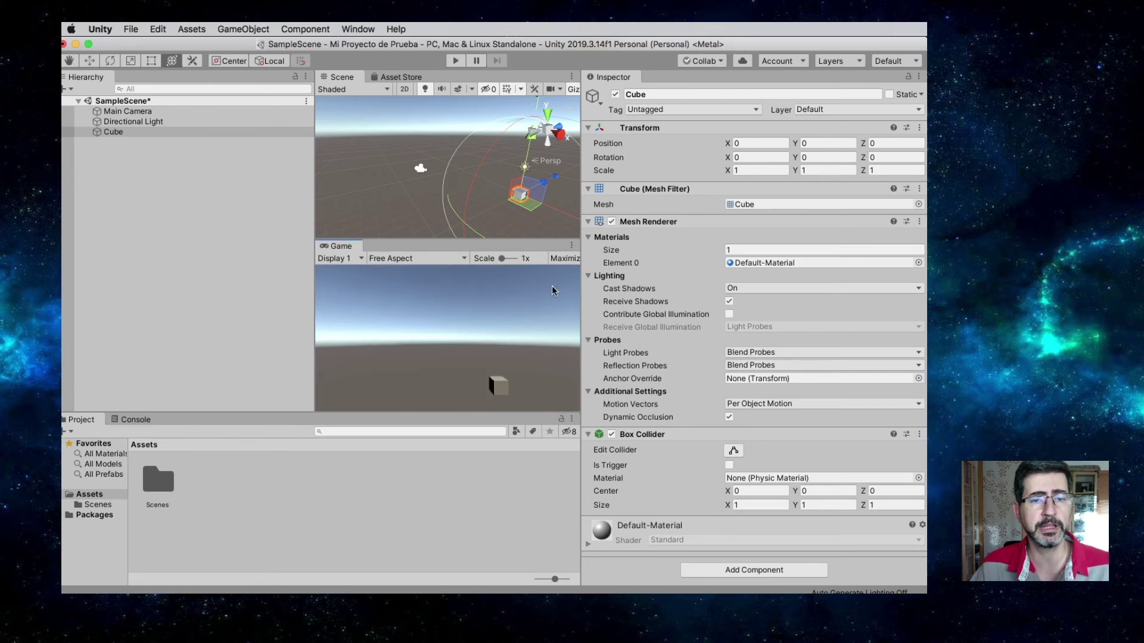
pyautogui.moveTo(580, 262); pyautogui.dragTo(681, 262)
pyautogui.moveTo(365, 213); pyautogui.dragTo(216, 214)
pyautogui.press('y')
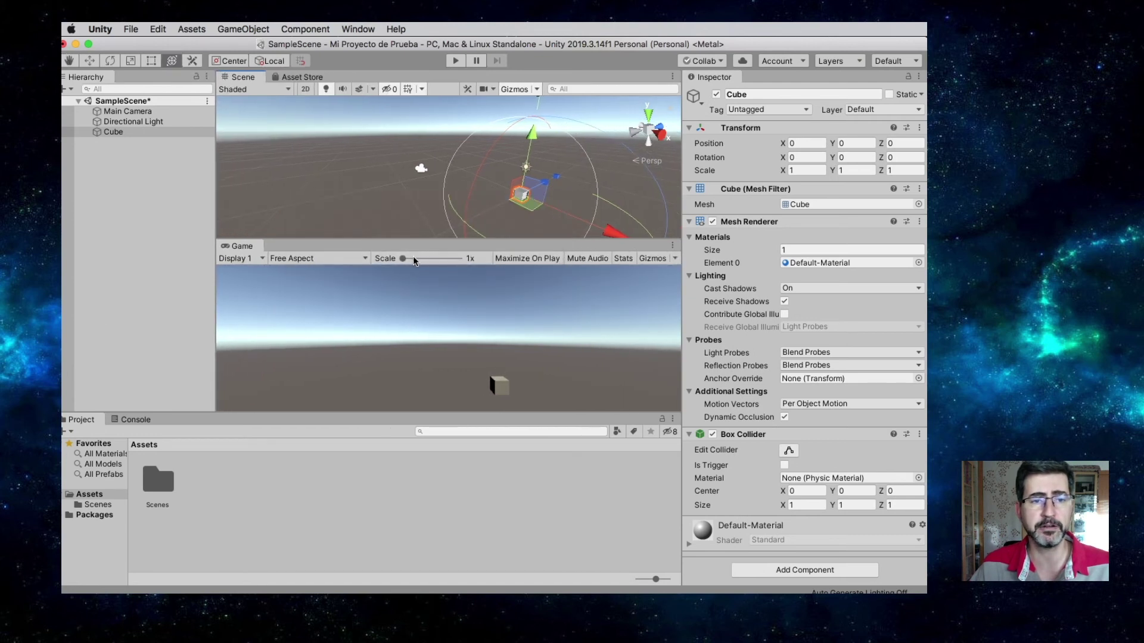
# Try the Game view's Scale and Maximize On Play options, and deselect the cube.
pyautogui.moveTo(404, 259)
pyautogui.mouseDown()
pyautogui.moveTo(441, 258)
pyautogui.moveTo(398, 260)
pyautogui.mouseUp()
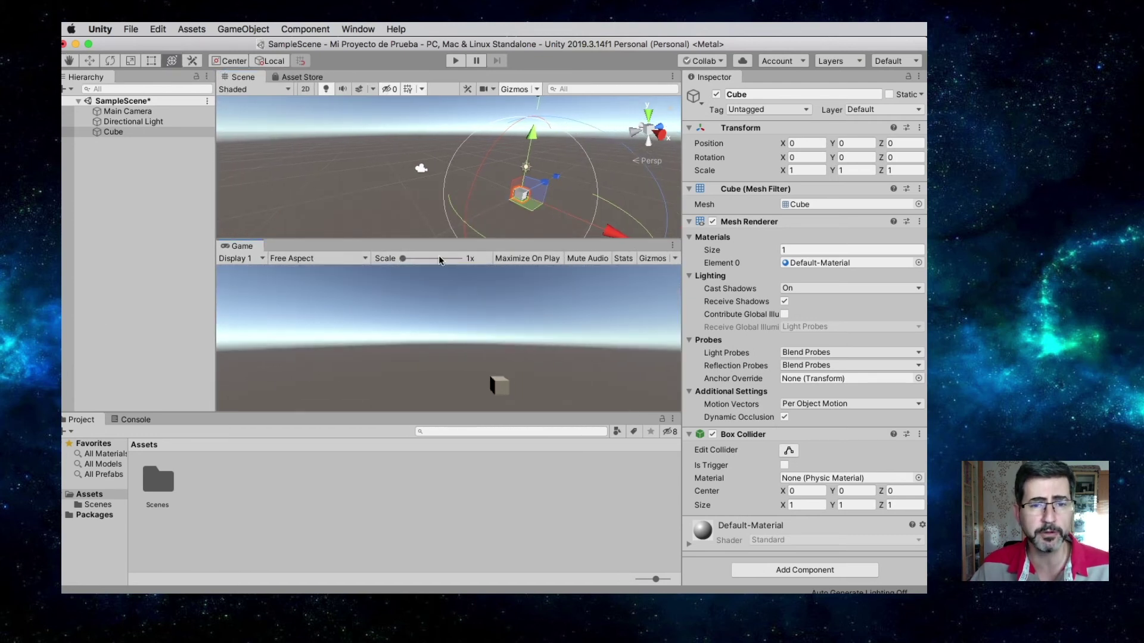
pyautogui.click(537, 260)
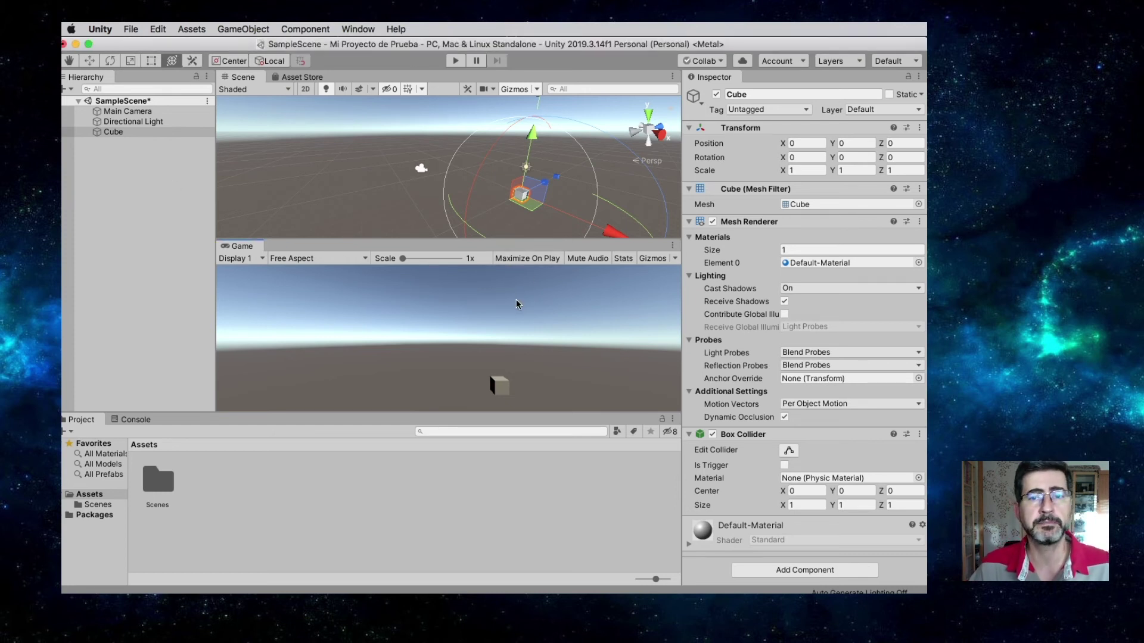
pyautogui.click(163, 197)
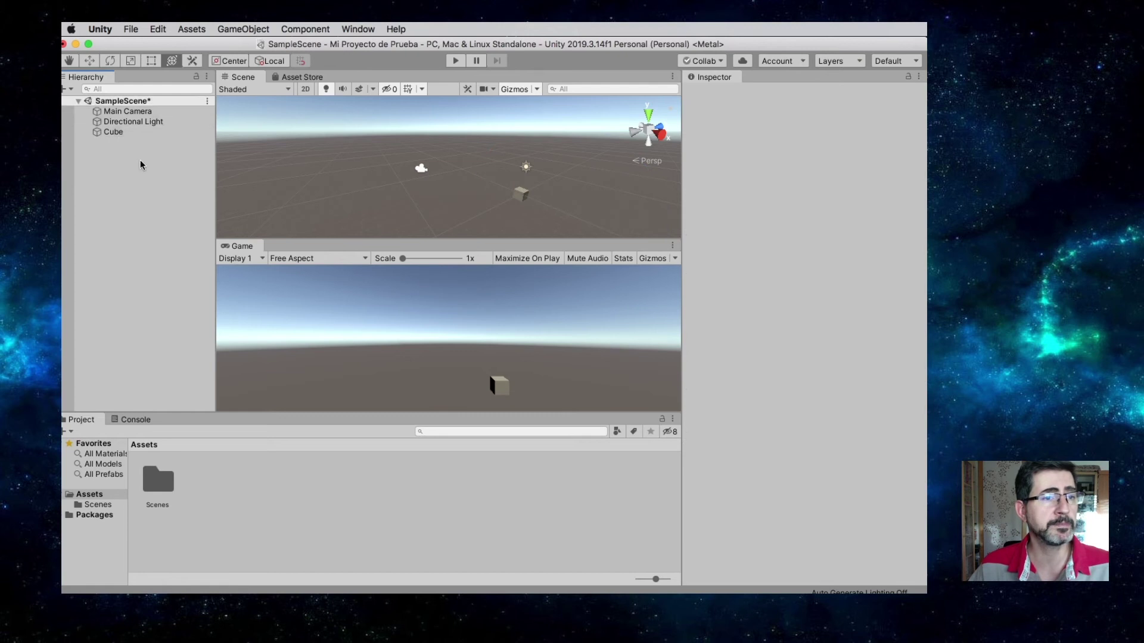
# Frame the cube and the Directional Light in the Scene view with the Move tool active, and deselect everything.
pyautogui.doubleClick(100, 132)
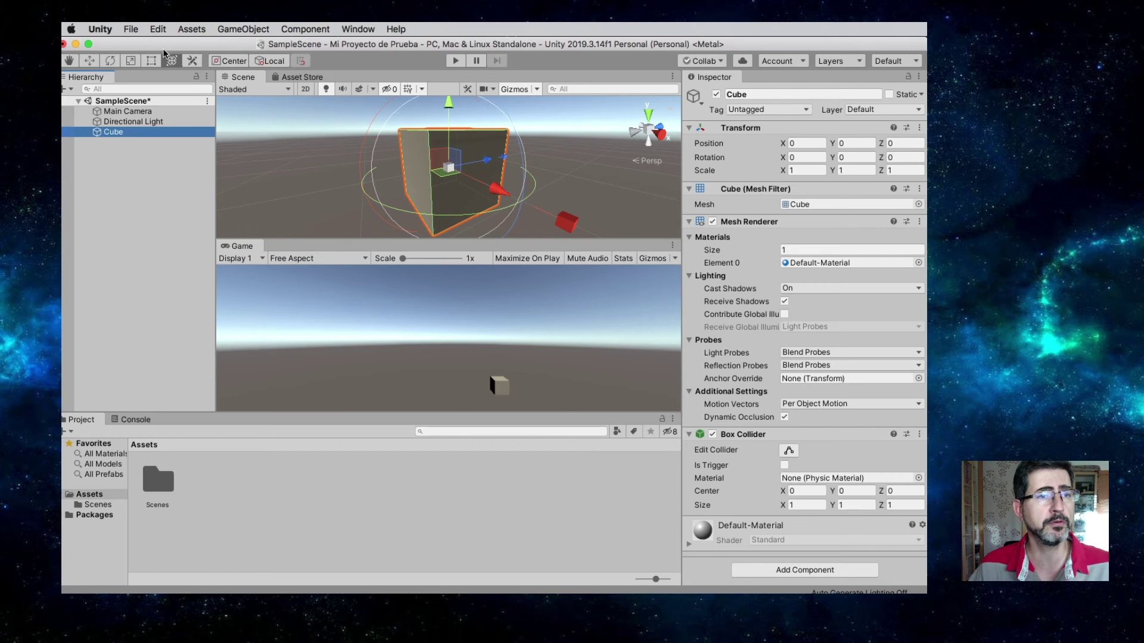
pyautogui.click(89, 60)
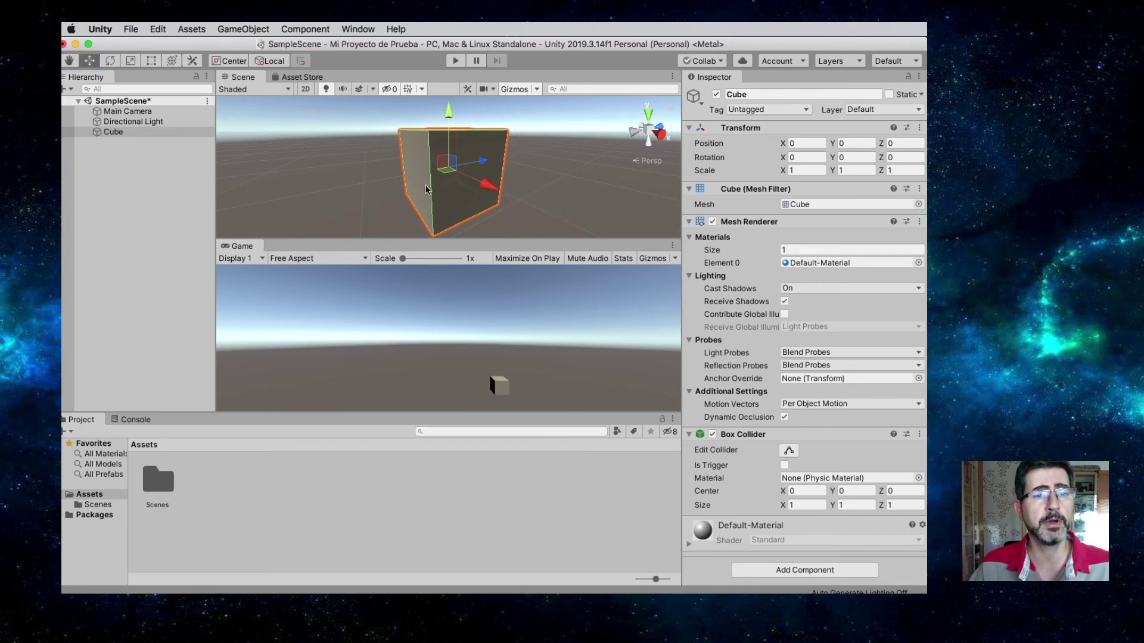
pyautogui.keyDown('alt'); pyautogui.moveTo(422, 177); pyautogui.dragTo(467, 188); pyautogui.keyUp('alt')
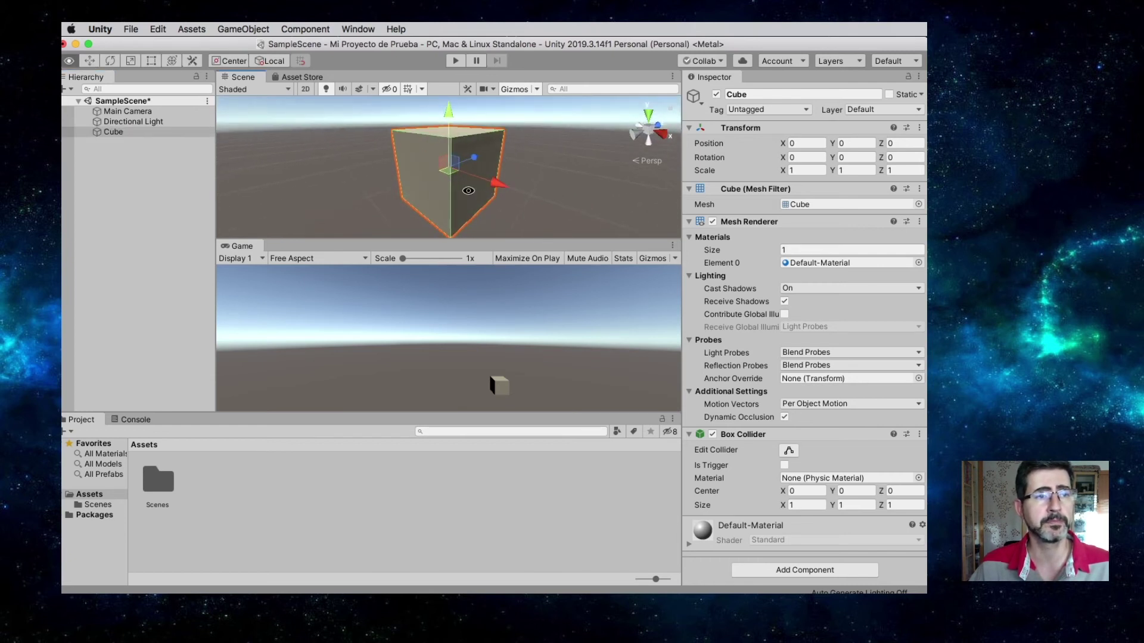
pyautogui.doubleClick(127, 116)
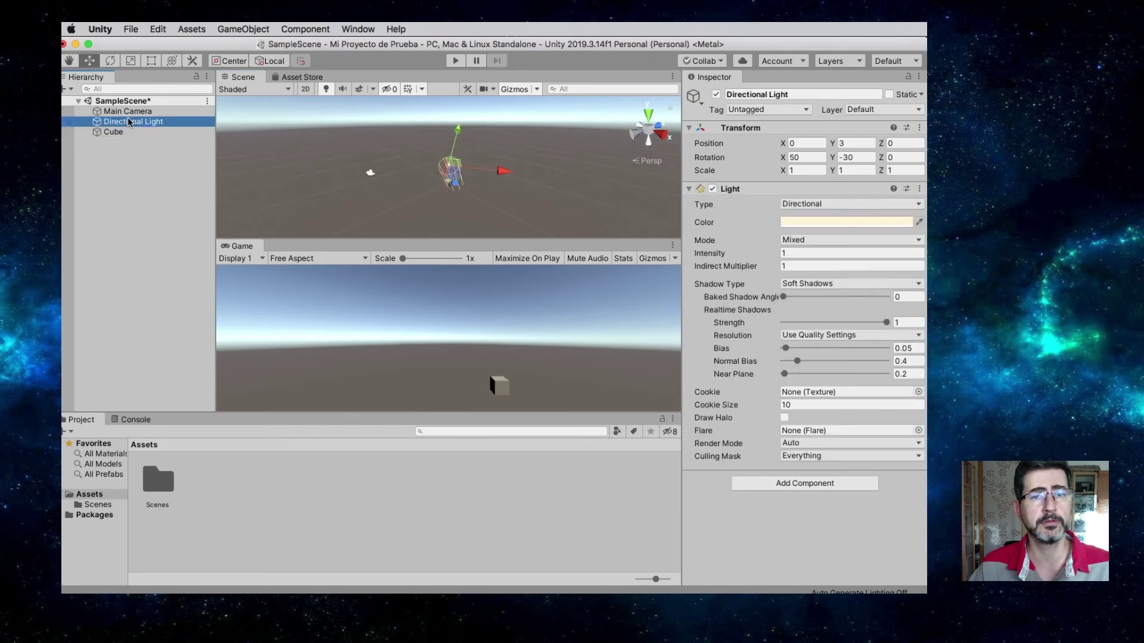
pyautogui.click(113, 131)
pyautogui.doubleClick(113, 131)
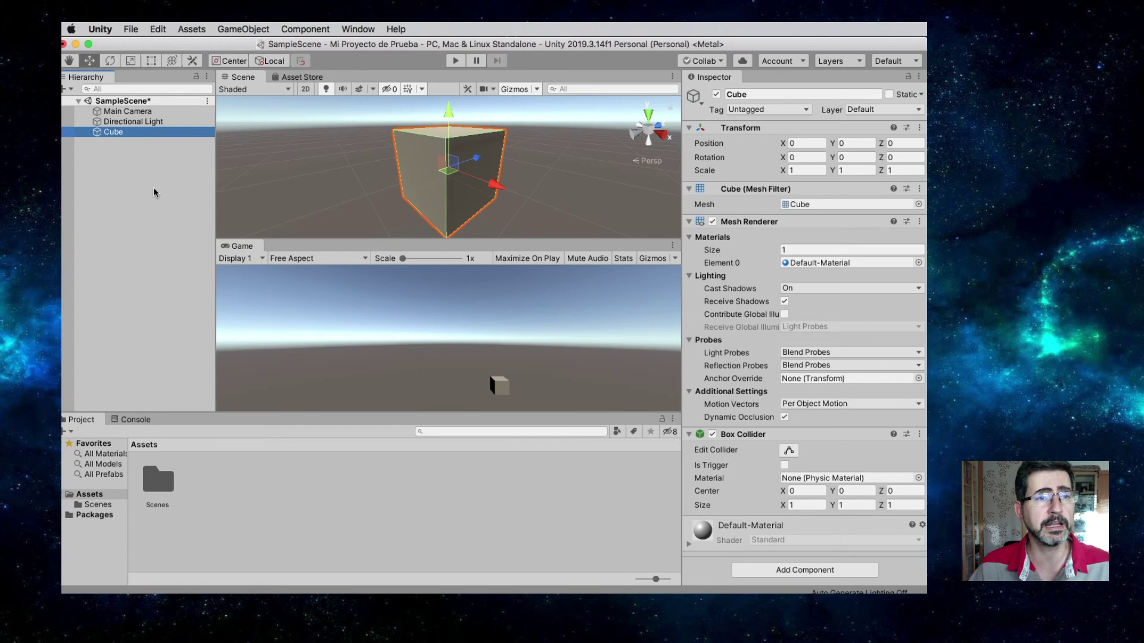
pyautogui.click(141, 209)
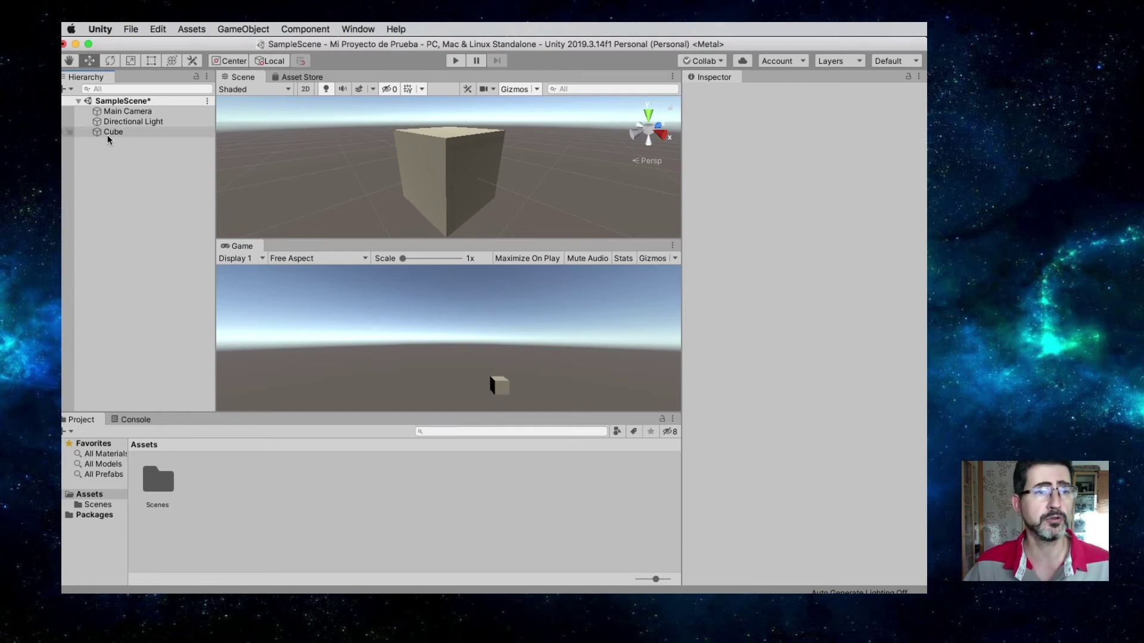
# Add a 3D sphere to the scene and move it beside the cube, to about 1.4 on X.
pyautogui.click(237, 31)
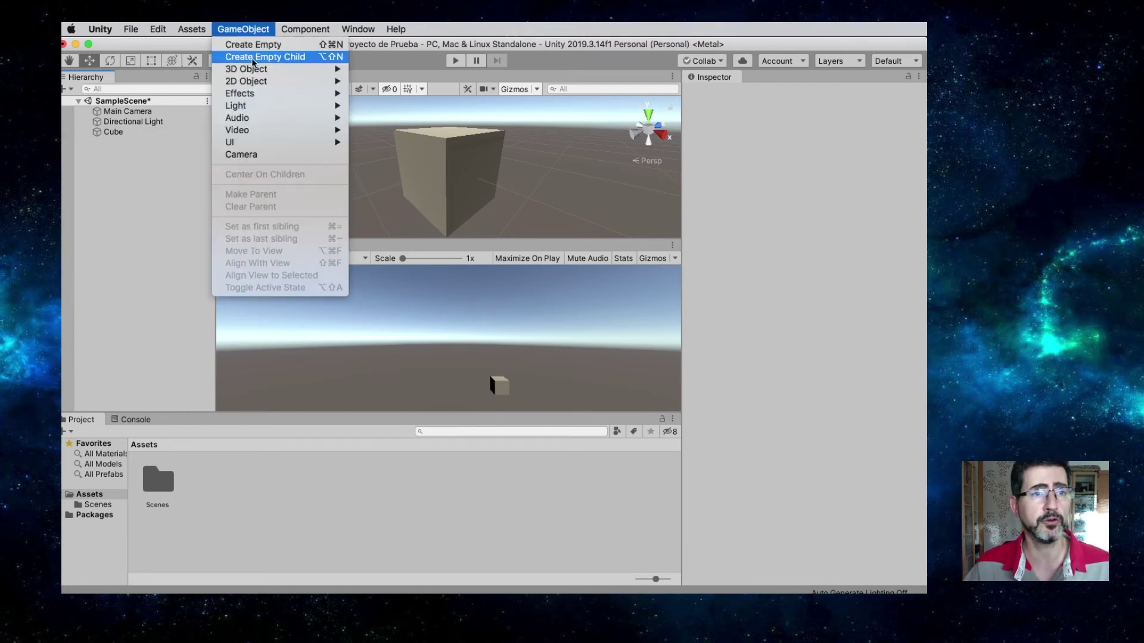
pyautogui.moveTo(280, 69)
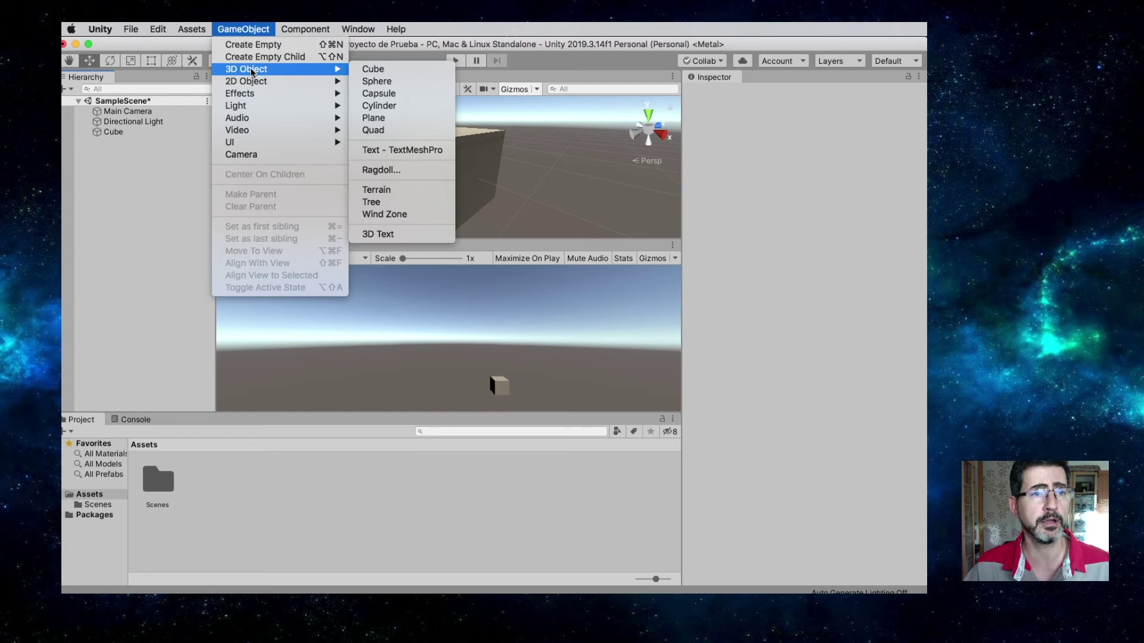
pyautogui.click(384, 82)
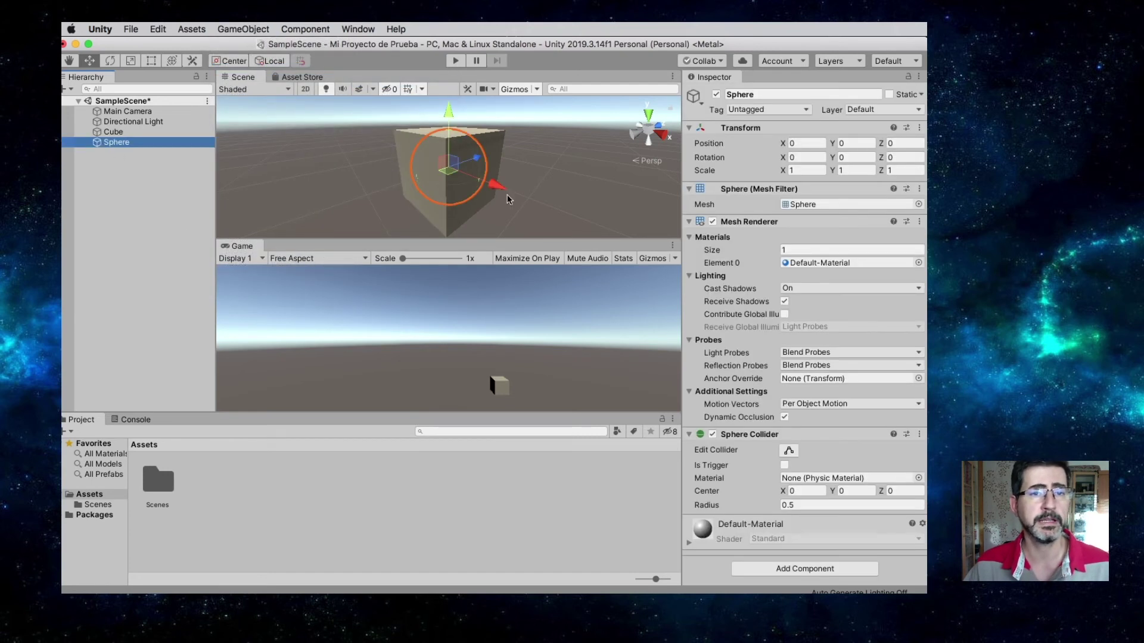
pyautogui.moveTo(501, 187); pyautogui.dragTo(537, 197)
pyautogui.scroll(-5, 537, 197)
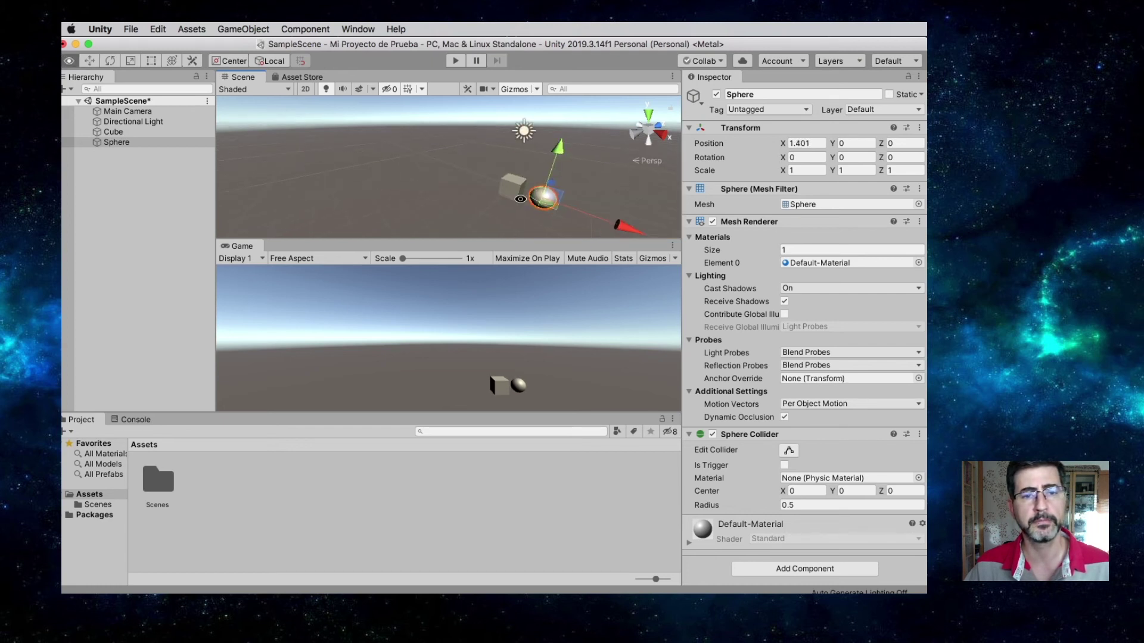
pyautogui.moveTo(515, 198)
pyautogui.keyDown('alt'); pyautogui.mouseDown()
pyautogui.moveTo(572, 204)
pyautogui.moveTo(512, 203)
pyautogui.mouseUp(); pyautogui.keyUp('alt')
pyautogui.moveTo(509, 198); pyautogui.dragTo(448, 190, button='middle')
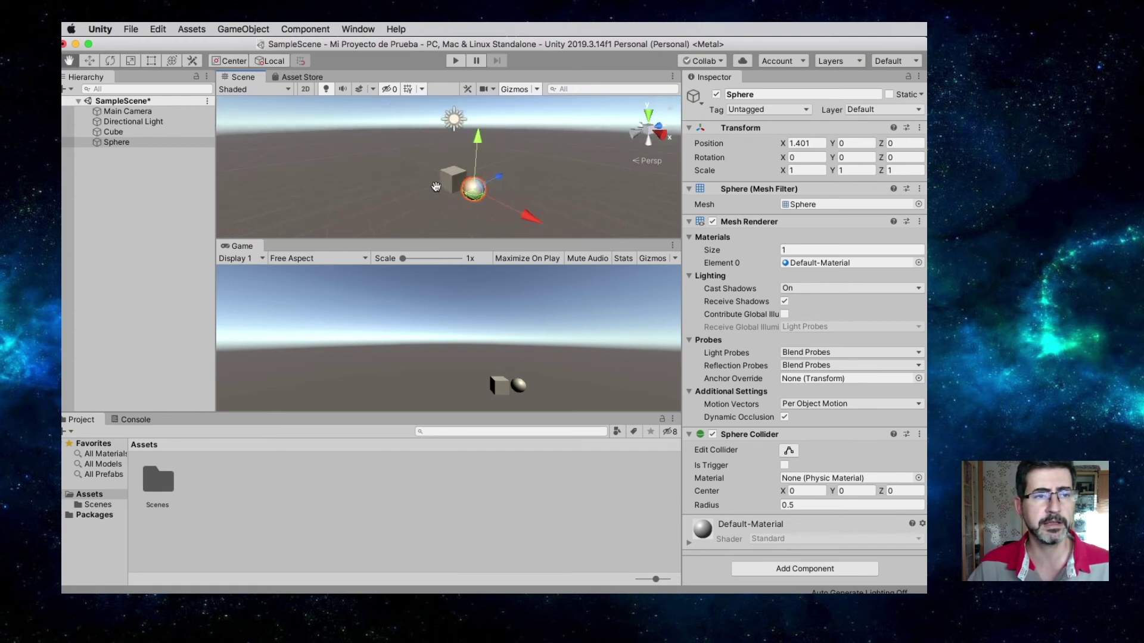
# Make the sphere a child of the cube and move the cube along X to about -1.19.
pyautogui.click(102, 143)
pyautogui.moveTo(97, 146); pyautogui.dragTo(109, 132)
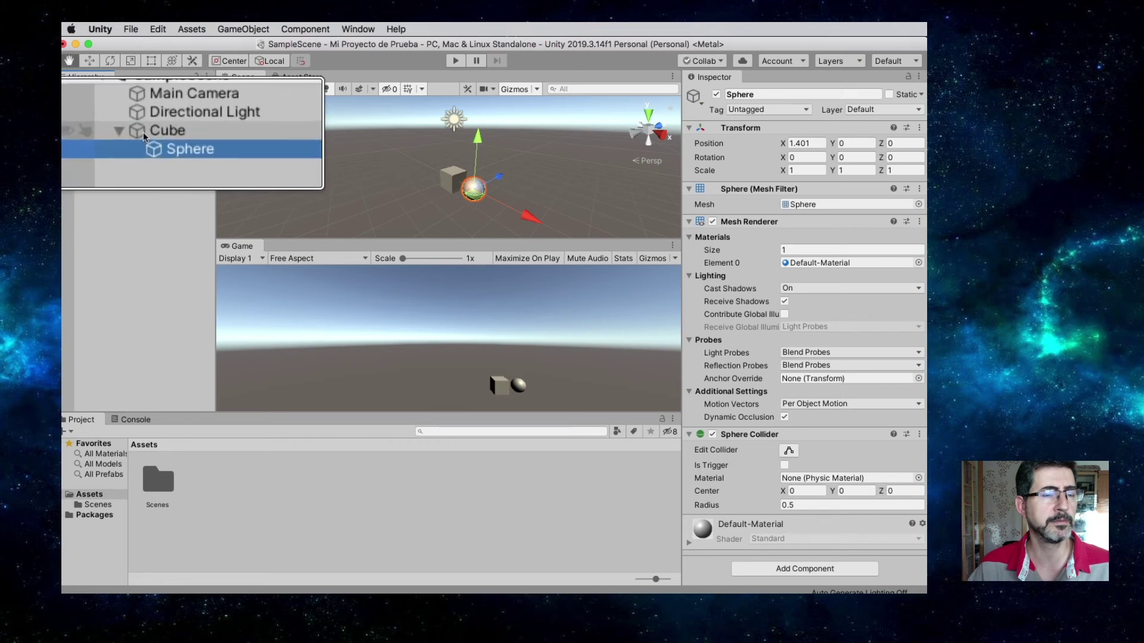
pyautogui.click(110, 132)
pyautogui.moveTo(509, 202)
pyautogui.mouseDown()
pyautogui.moveTo(449, 191)
pyautogui.moveTo(533, 227)
pyautogui.moveTo(495, 201)
pyautogui.mouseUp()
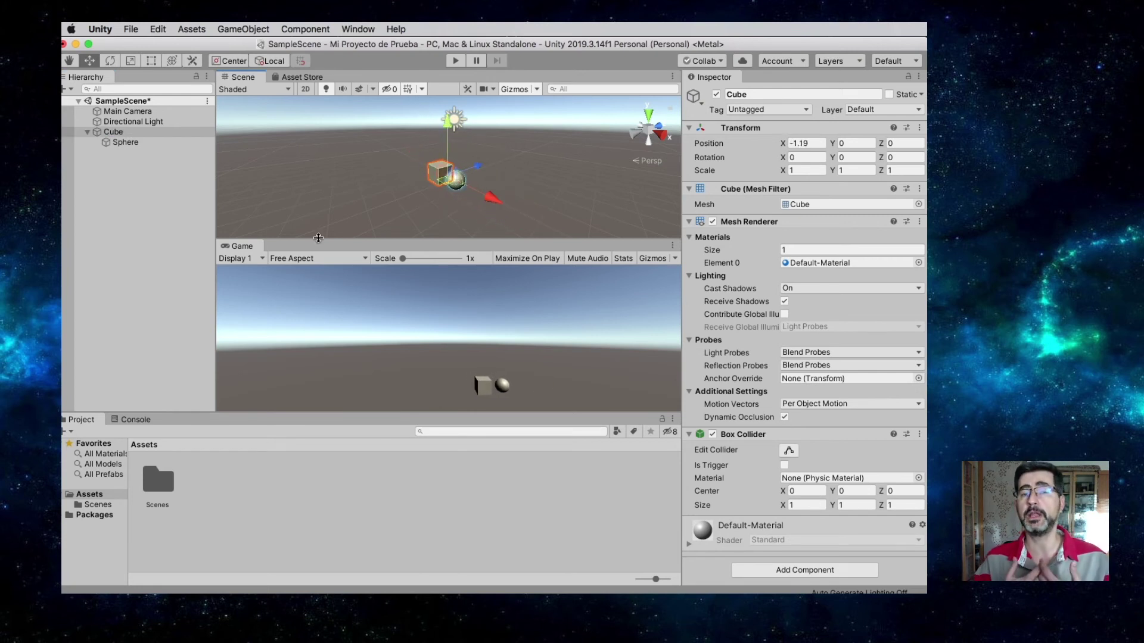
# Make the Scene view taller by shrinking the Game view below it.
pyautogui.moveTo(318, 238); pyautogui.dragTo(318, 283)
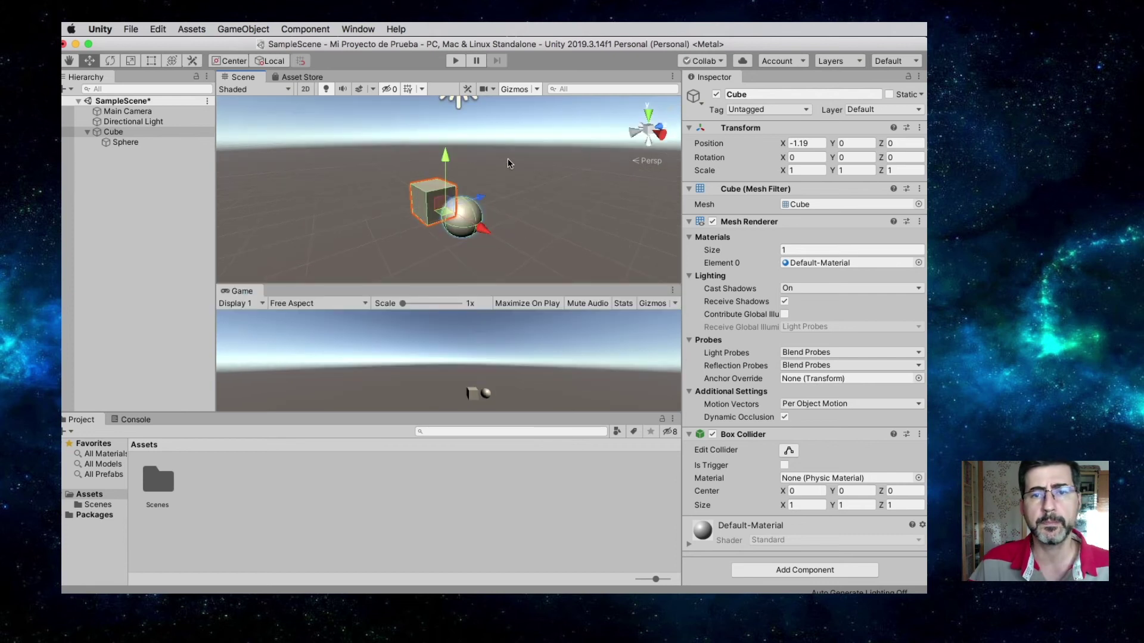
pyautogui.press('alt')
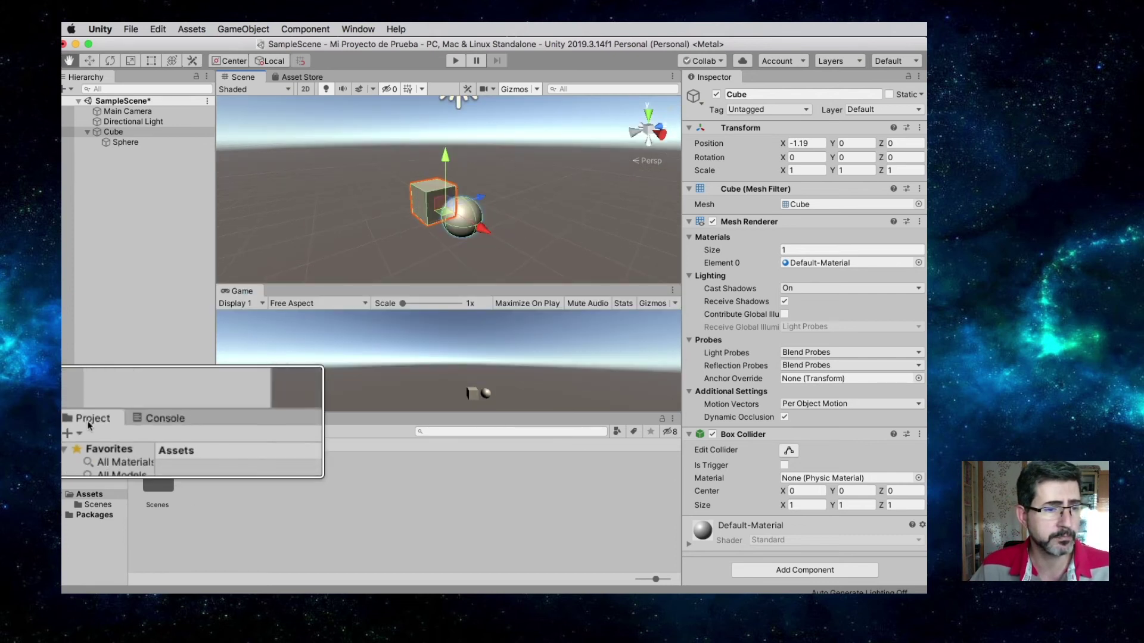
pyautogui.press('w')
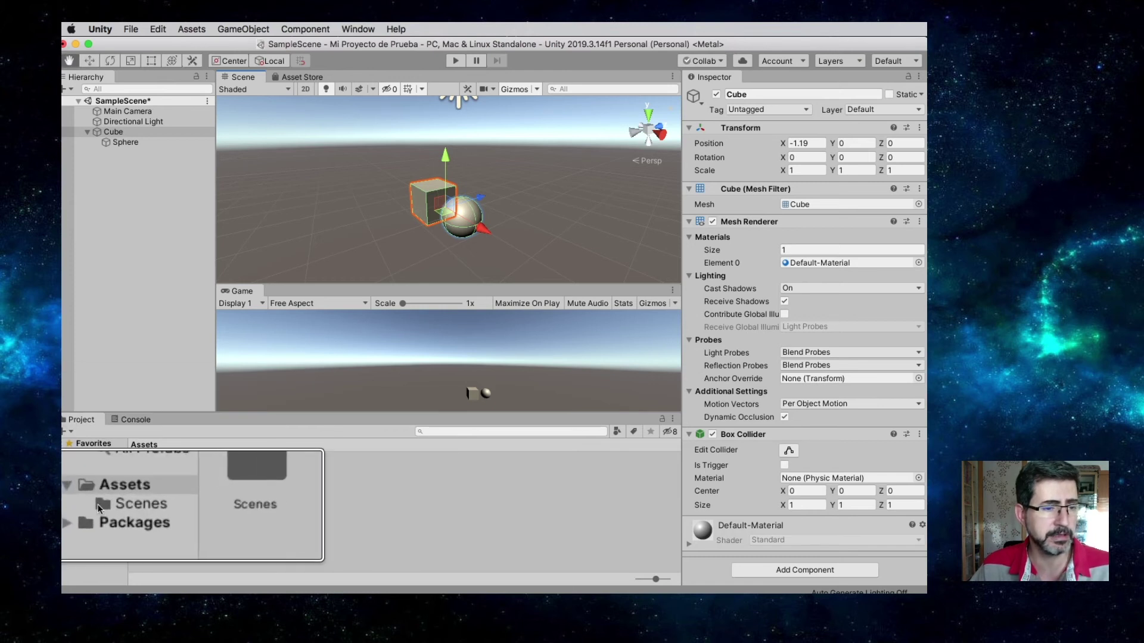
# Switch to Finder and browse the Assets folder of Mi Proyecto de Prueba.
pyautogui.press('super+Tab')
pyautogui.press('super+Tab')
pyautogui.press('super+Tab')
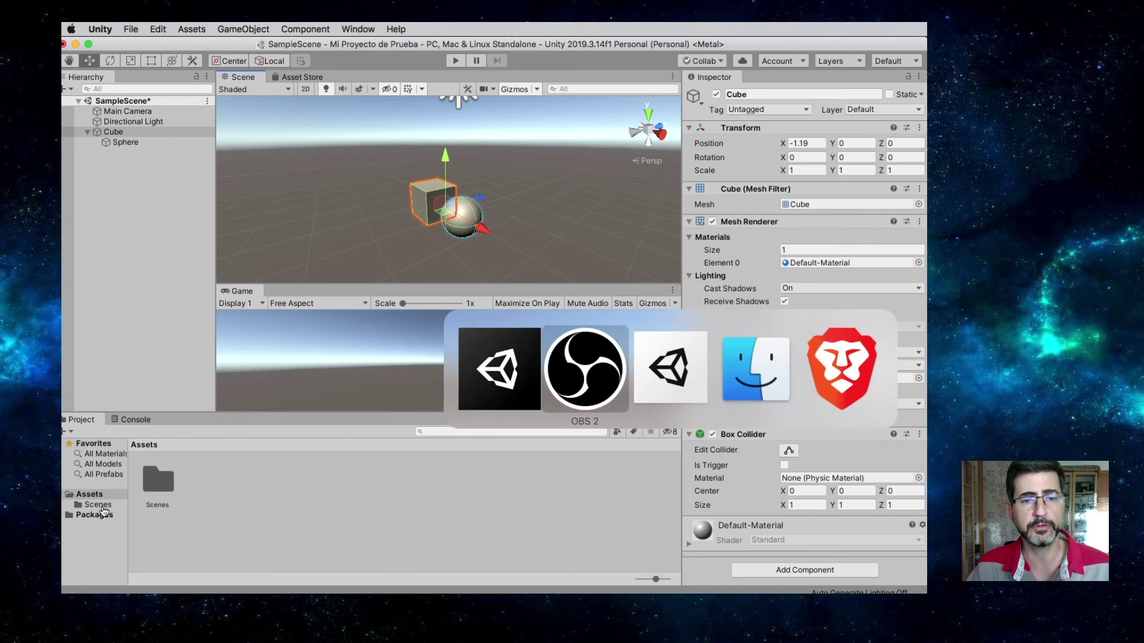
pyautogui.moveTo(462, 277); pyautogui.dragTo(465, 135)
pyautogui.click(500, 156)
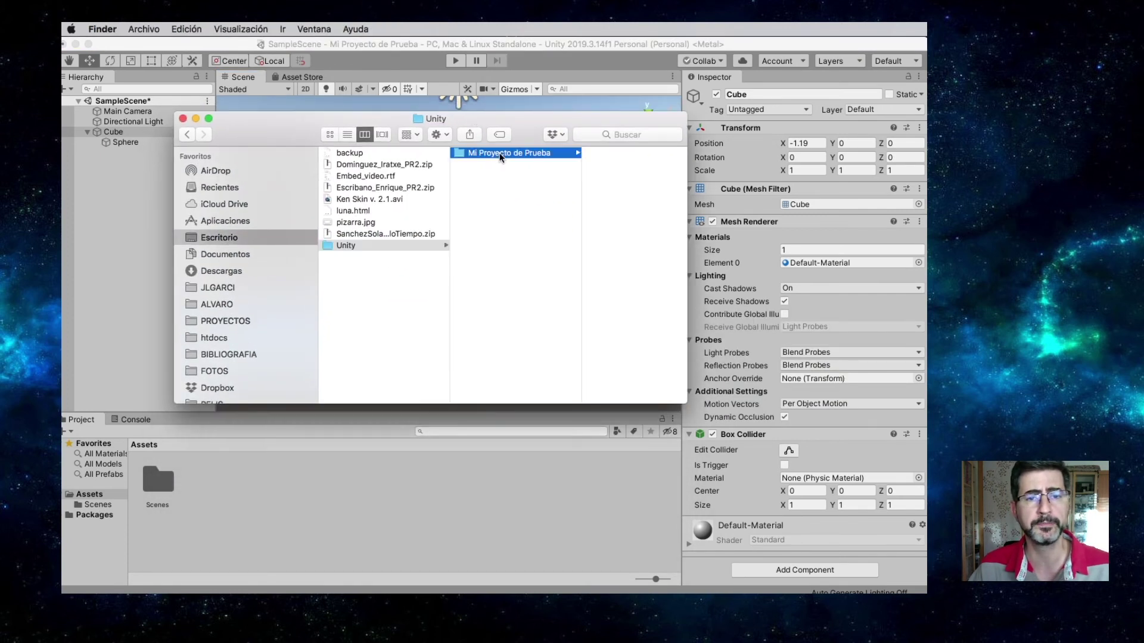
pyautogui.click(587, 153)
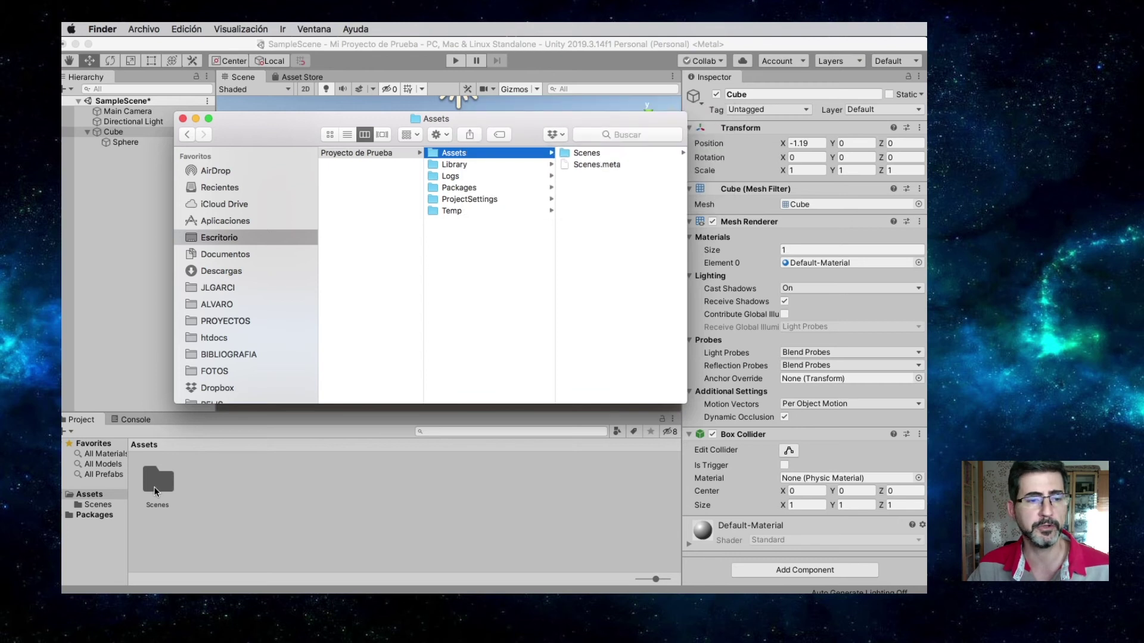
# Return to Unity, open the Scenes folder and try to open SampleScene, cancelling at the save prompt.
pyautogui.click(154, 487)
pyautogui.doubleClick(154, 487)
pyautogui.doubleClick(158, 479)
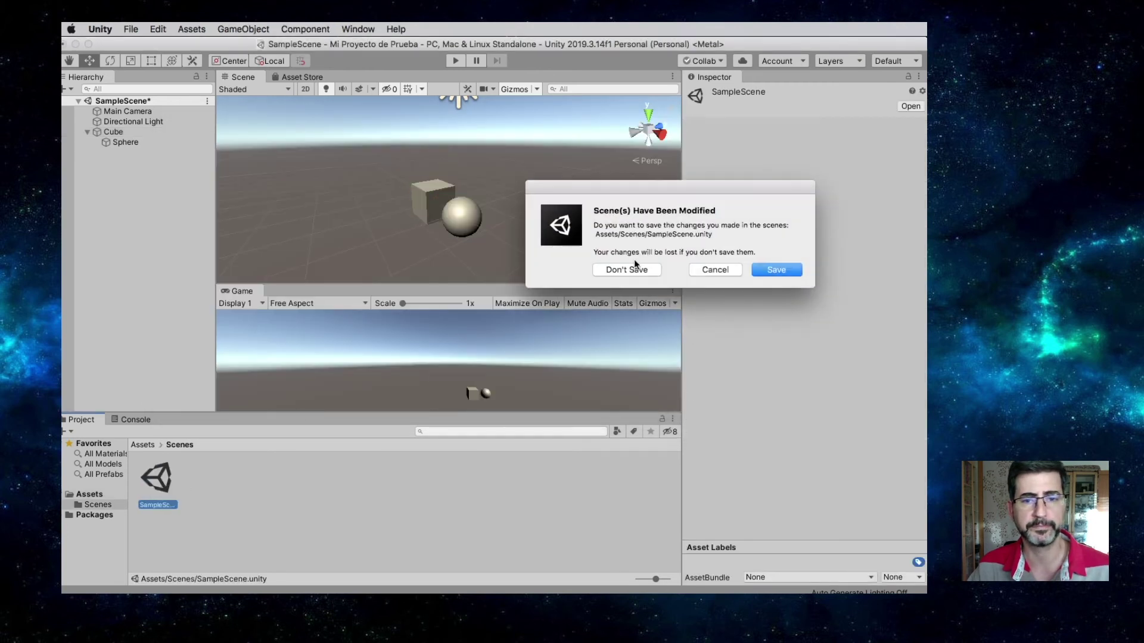
pyautogui.click(714, 270)
pyautogui.click(249, 462)
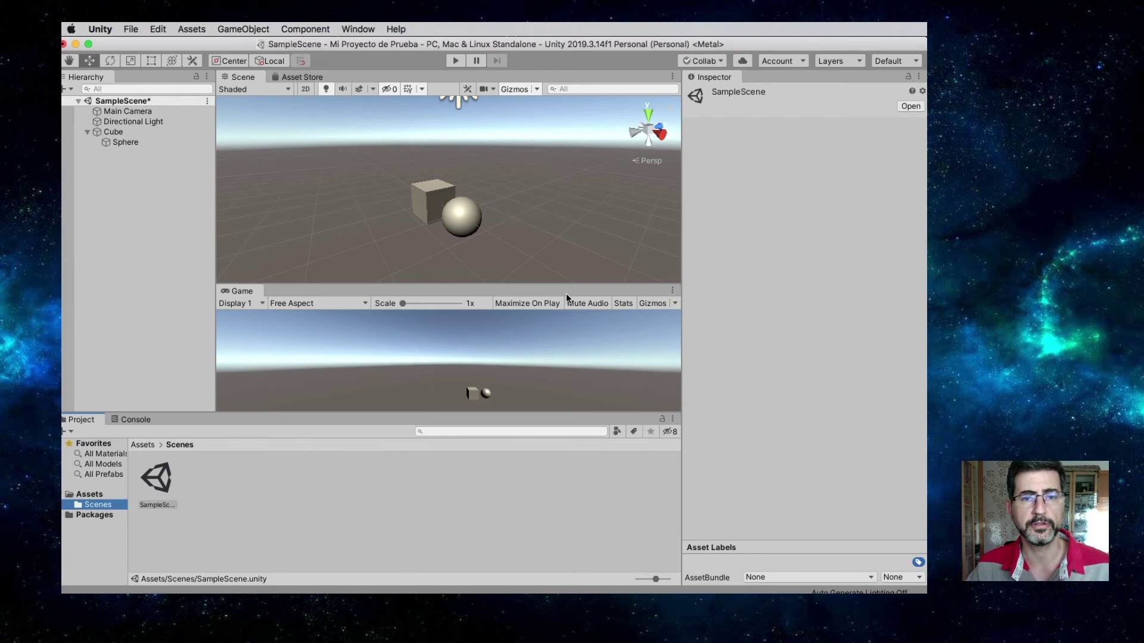
# Compare the contents of the Scenes folder in Finder with the same folder under Assets in Unity.
pyautogui.press('super+Tab')
pyautogui.click(581, 153)
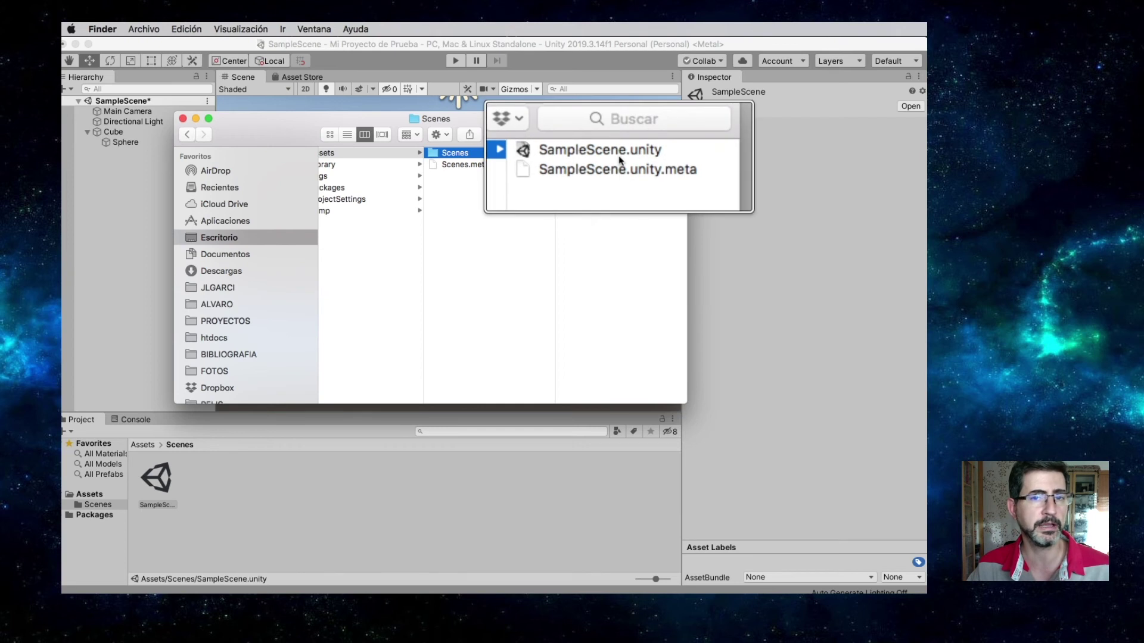
pyautogui.click(134, 201)
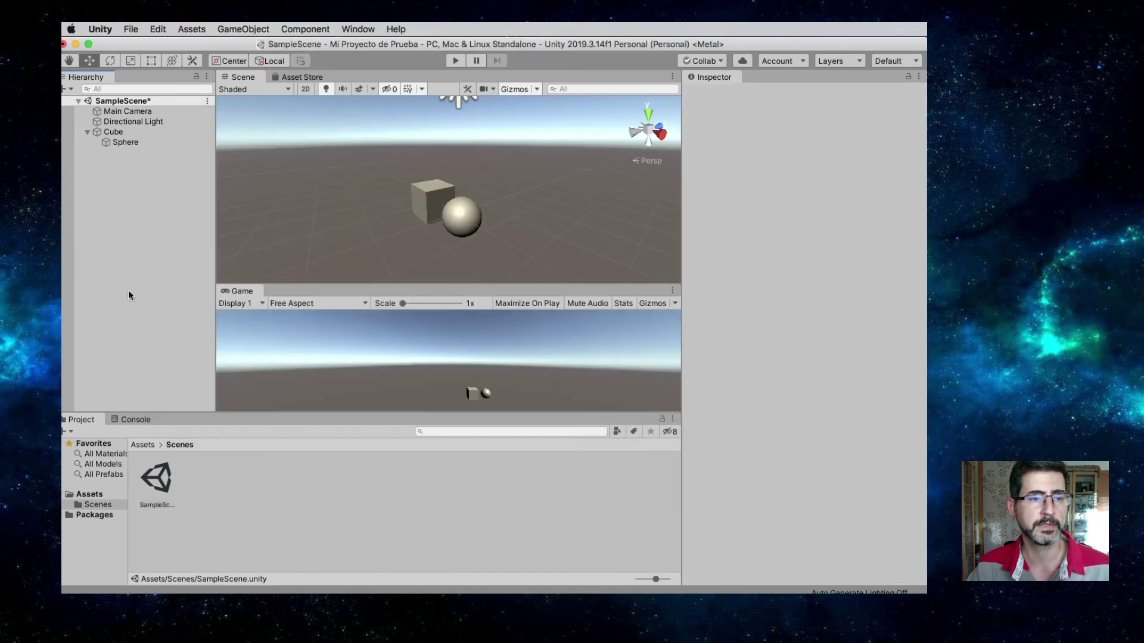
pyautogui.click(81, 496)
pyautogui.doubleClick(158, 495)
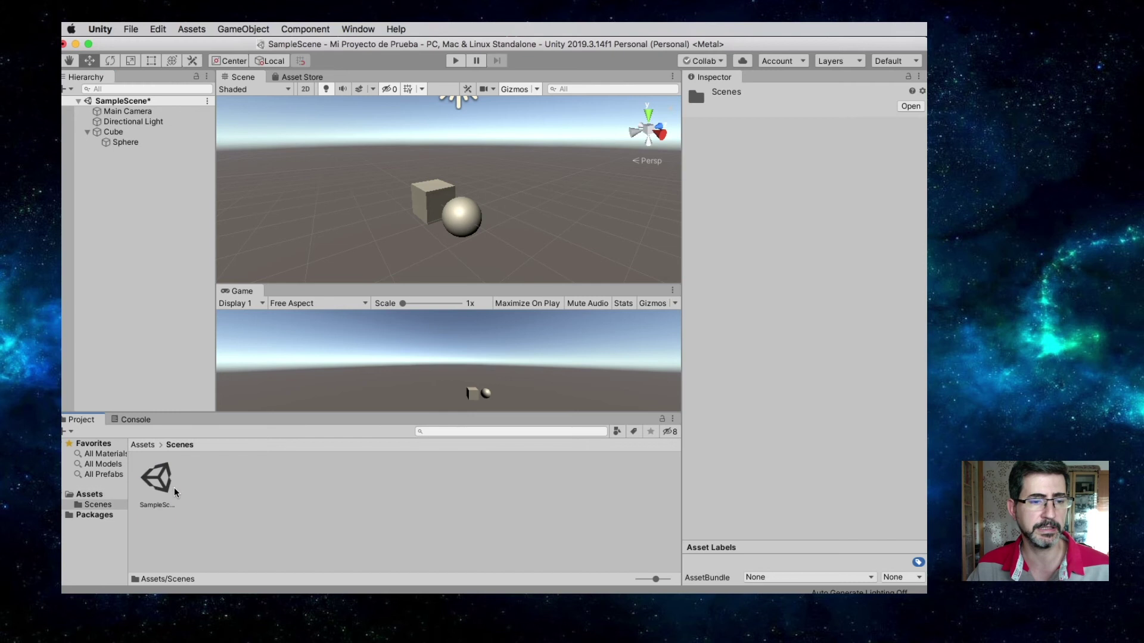
# Create a folder named scripts inside Assets.
pyautogui.click(77, 495)
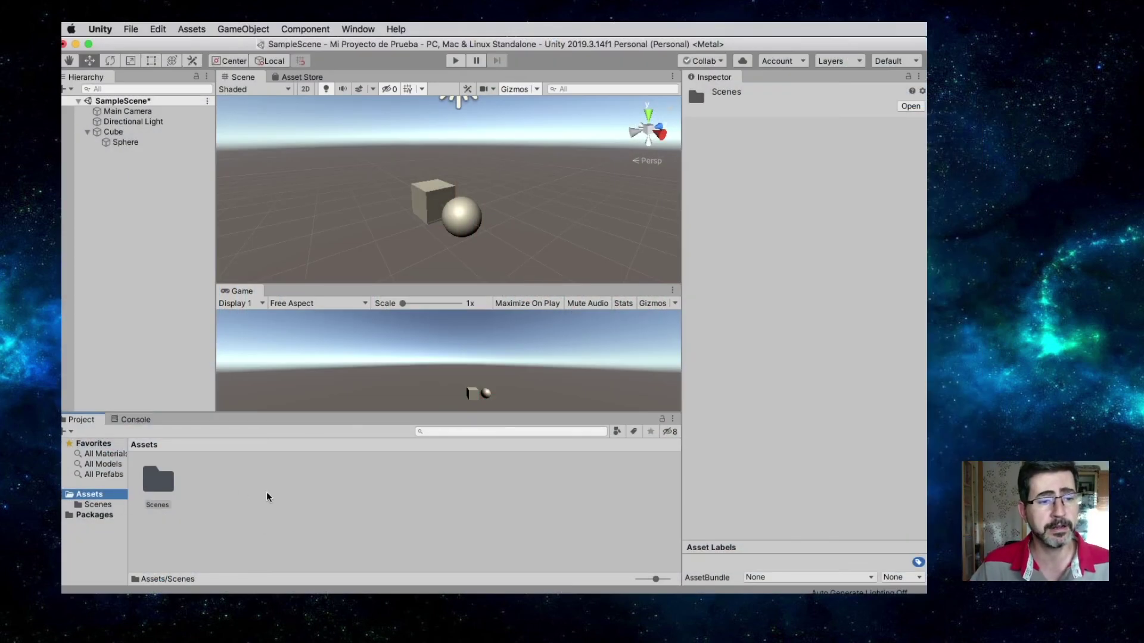
pyautogui.rightClick(213, 477)
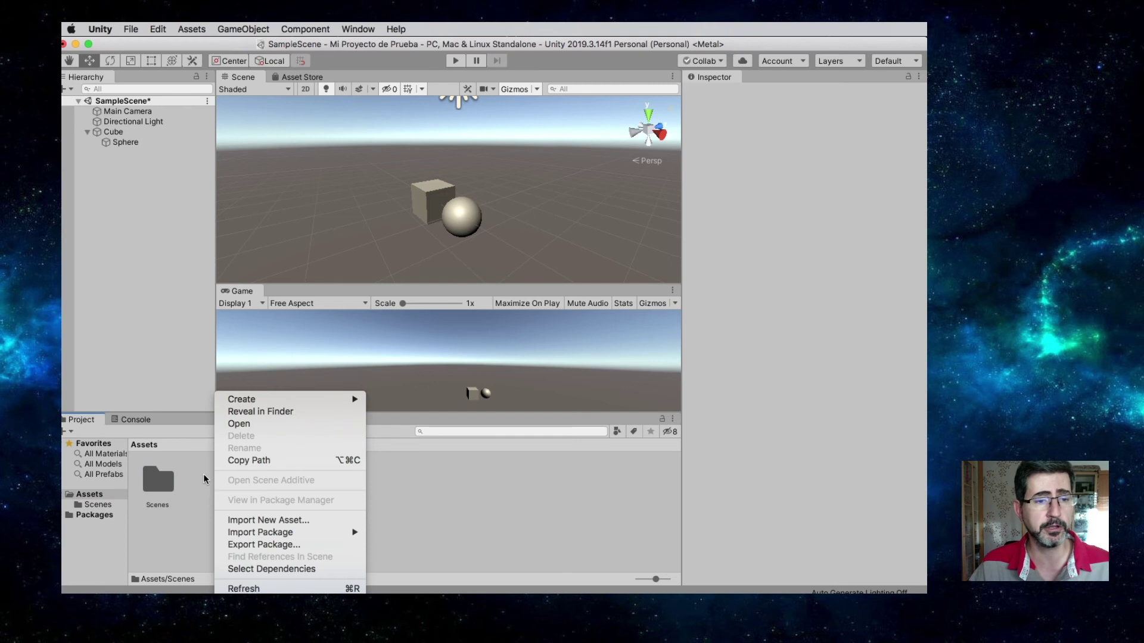
pyautogui.moveTo(333, 399)
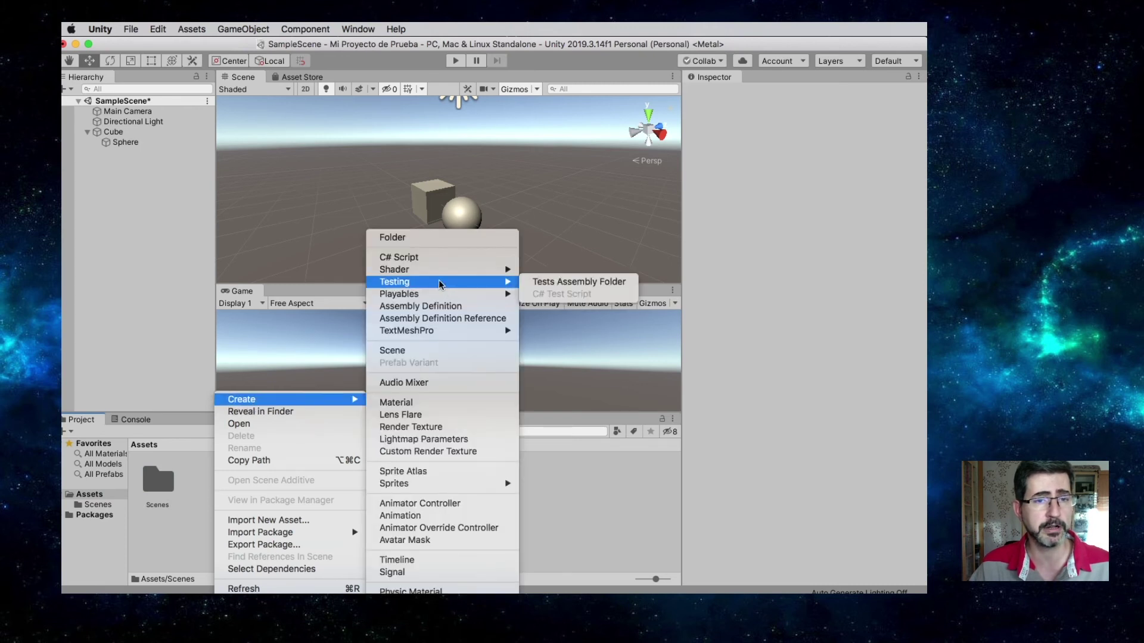
pyautogui.click(441, 238)
pyautogui.write('scripts')
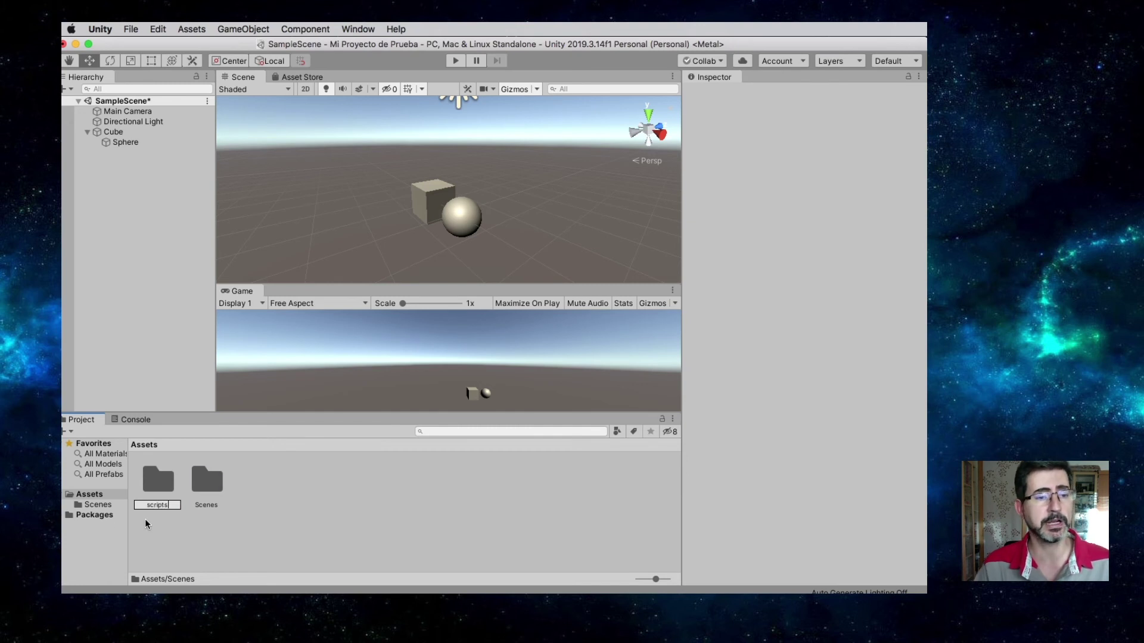
pyautogui.press('Return')
# Check the scripts folder in Finder, view the Packages folder in Unity and return to Assets.
pyautogui.press('super+Tab')
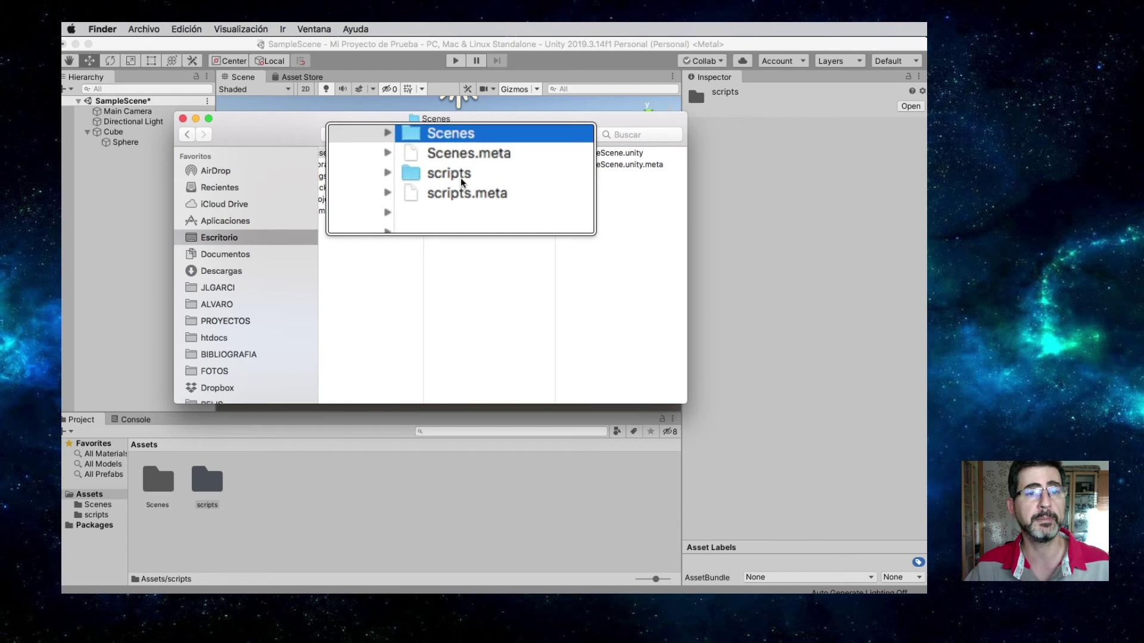
pyautogui.press('super+Tab')
pyautogui.click(94, 525)
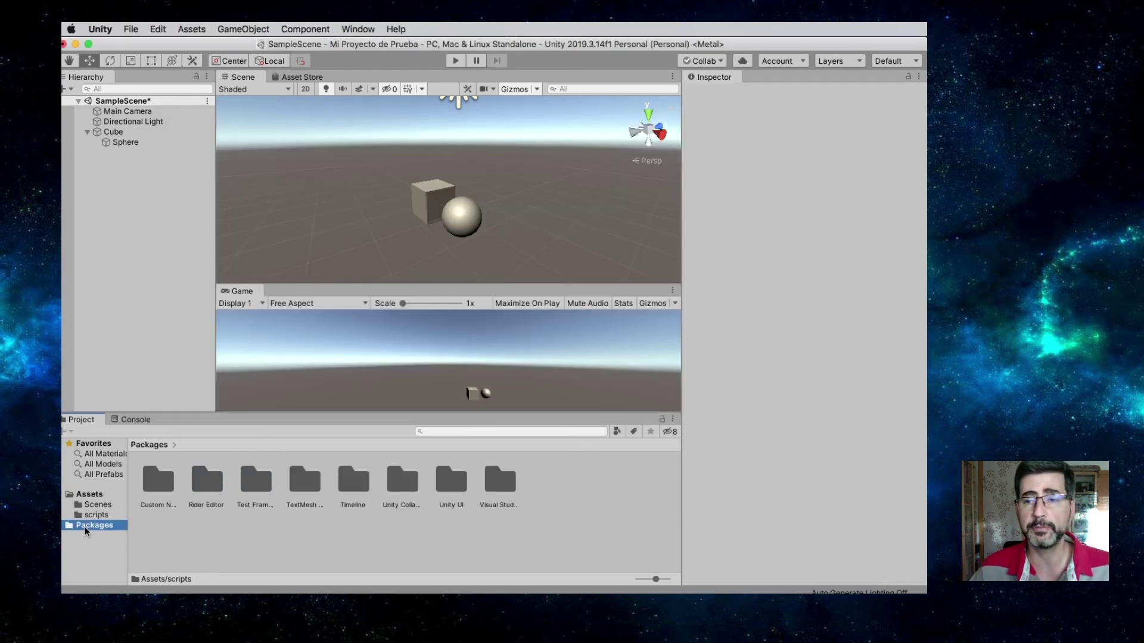
pyautogui.click(90, 495)
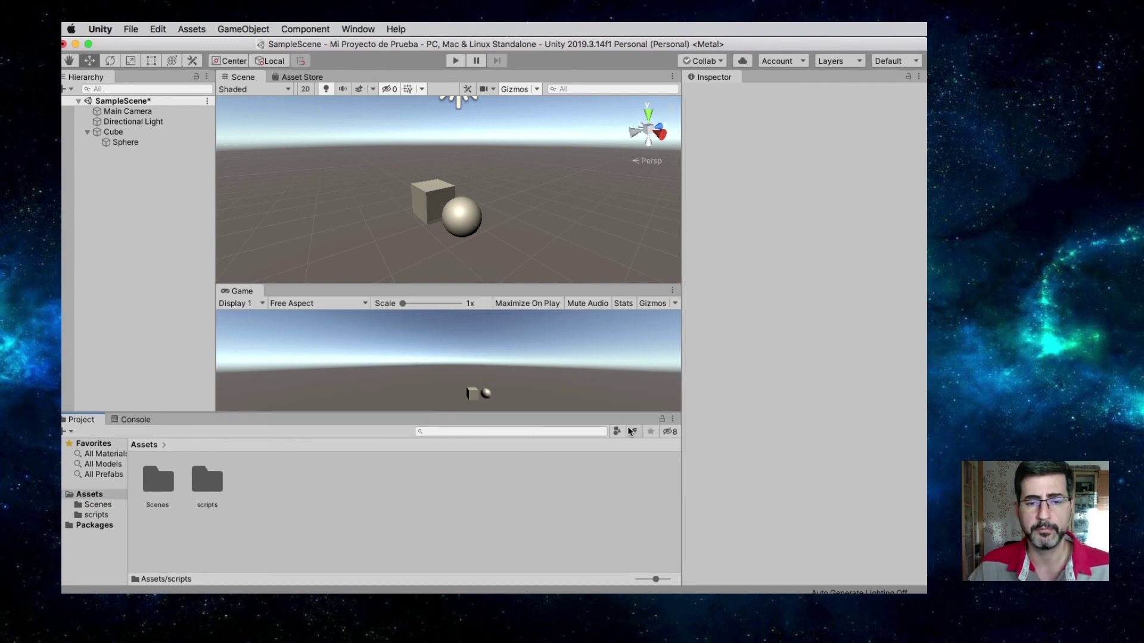
# View the asset type and label filters available for searching the Project window.
pyautogui.click(617, 432)
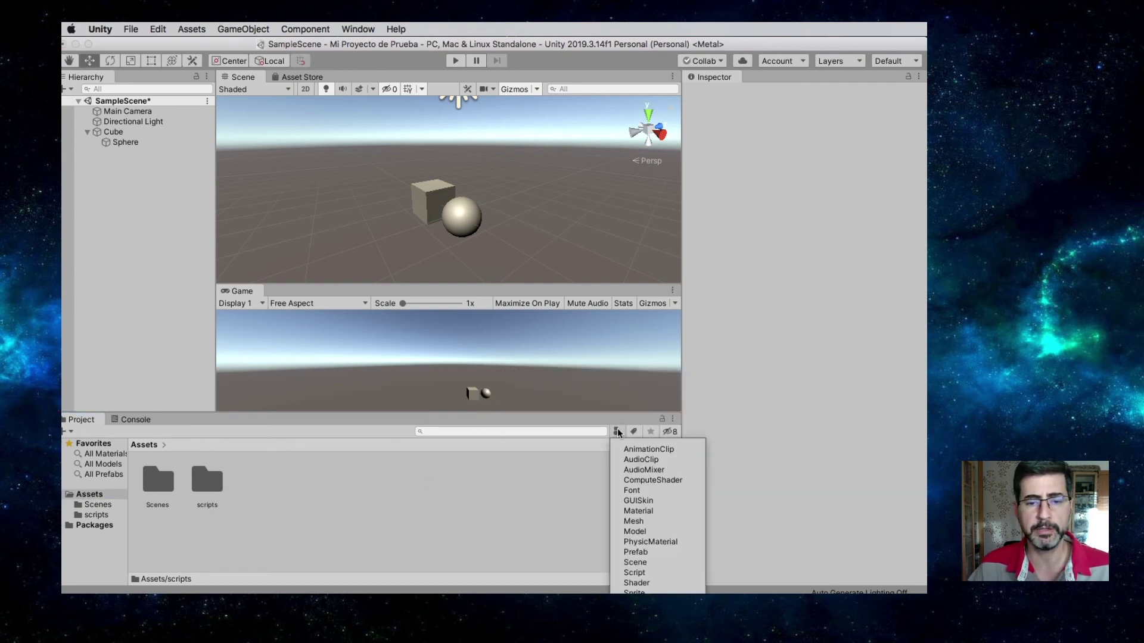
pyautogui.click(634, 431)
pyautogui.click(634, 432)
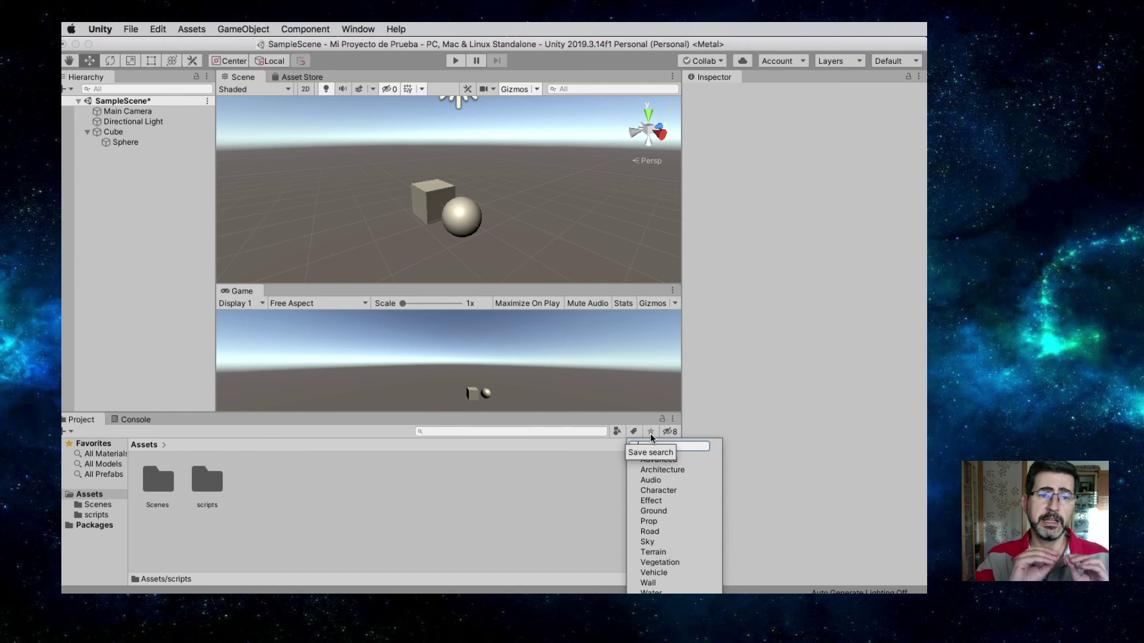
pyautogui.click(559, 480)
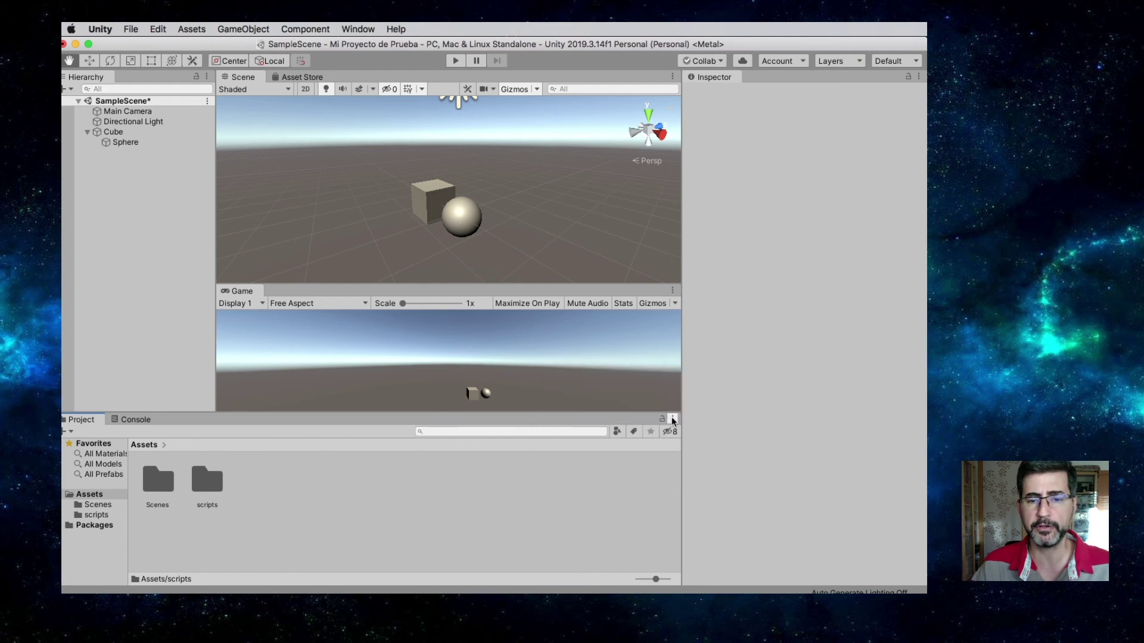
# Set the Project window to One Column Layout, dock it between the Scene view and the Inspector, and widen it.
pyautogui.click(672, 419)
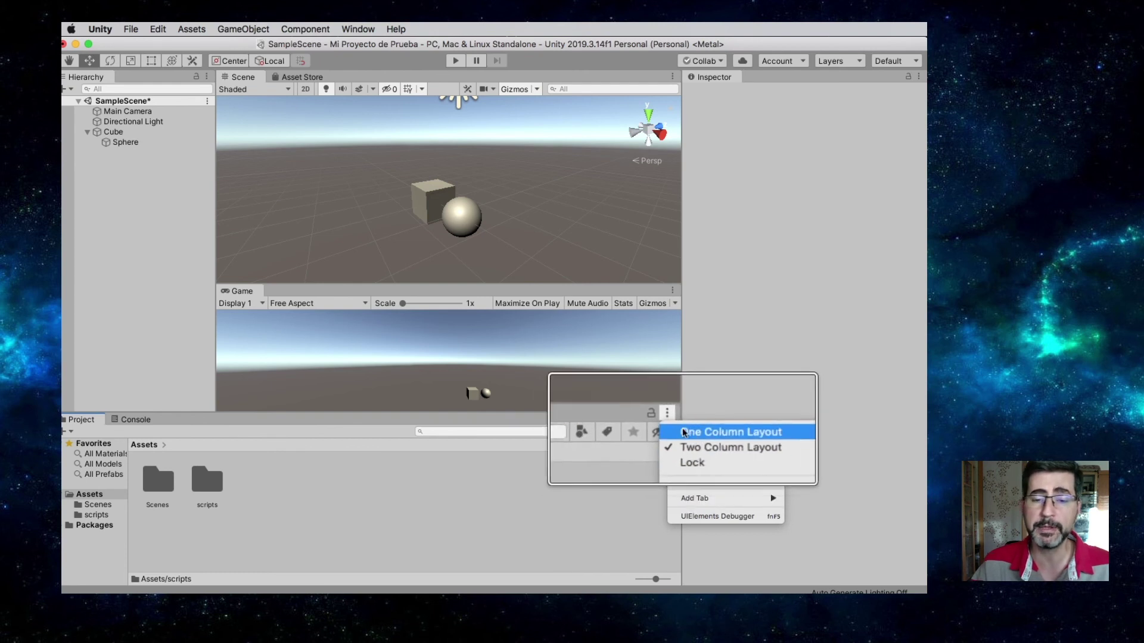
pyautogui.click(696, 434)
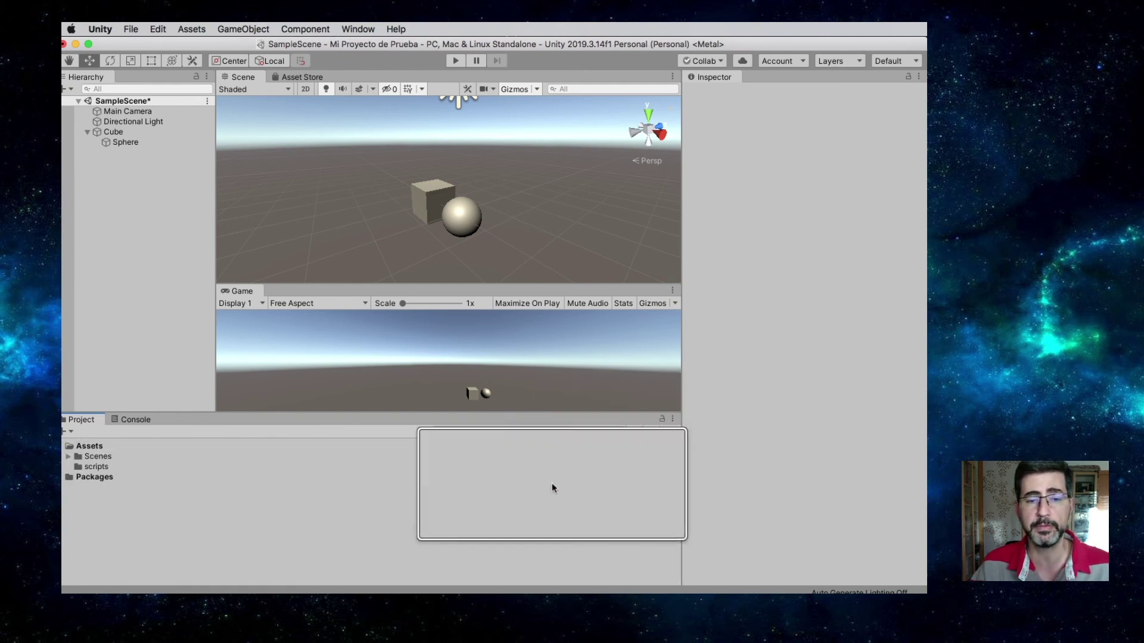
pyautogui.click(567, 475)
pyautogui.press('w')
pyautogui.moveTo(76, 423); pyautogui.dragTo(693, 207)
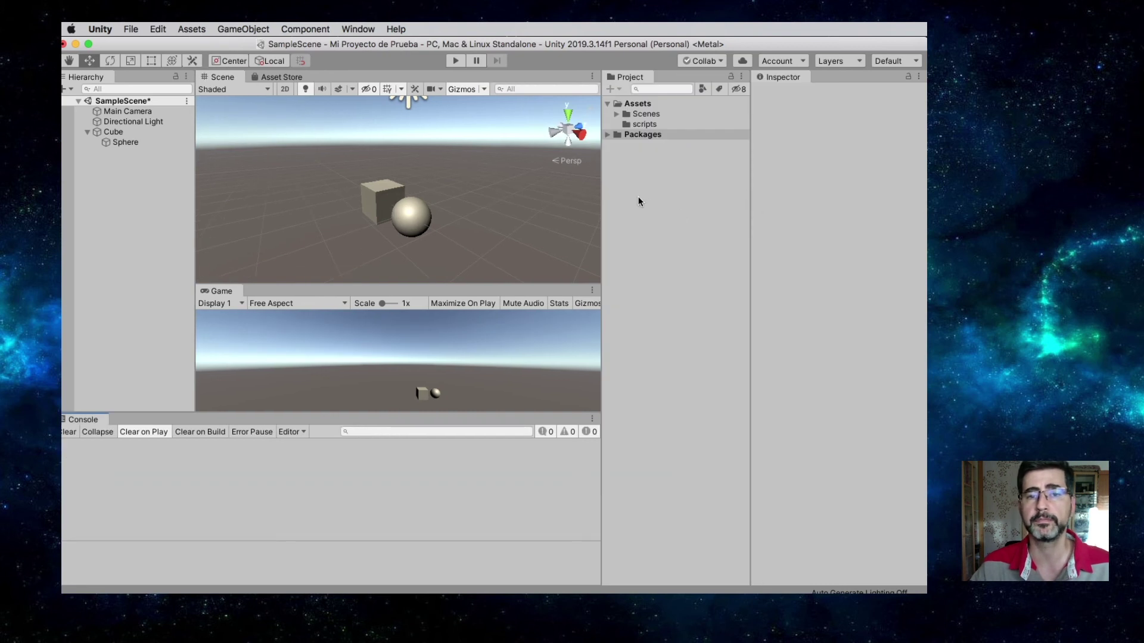
pyautogui.moveTo(602, 197); pyautogui.dragTo(562, 196)
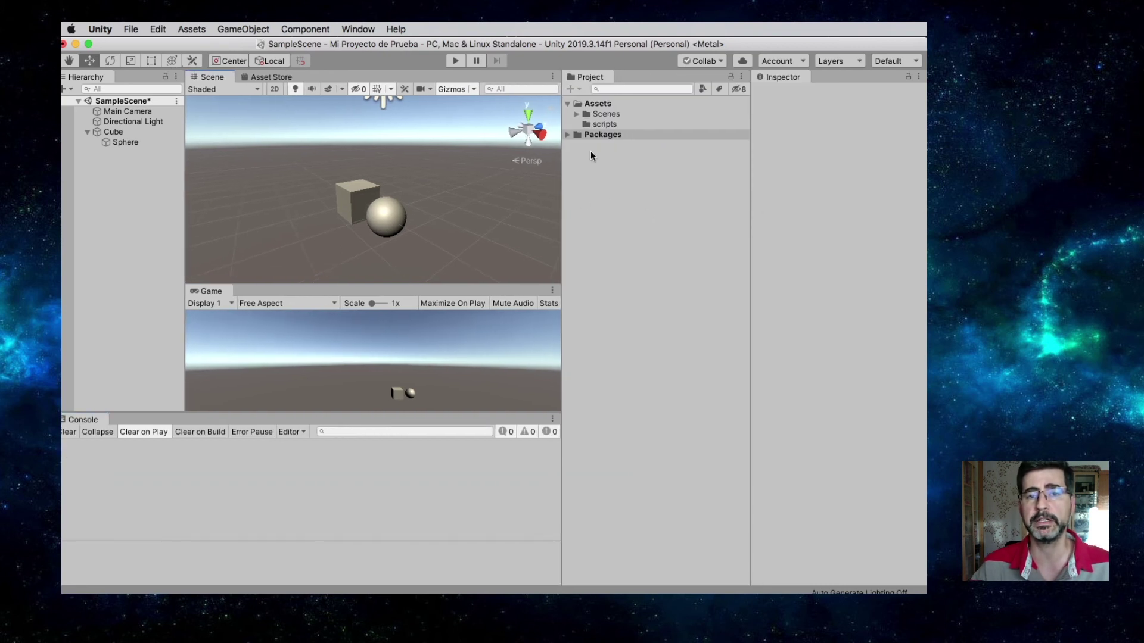
# Switch the Project window to Two Column Layout for comparison and return it to One Column Layout.
pyautogui.keyDown('alt'); pyautogui.scroll(3, 596, 121); pyautogui.keyUp('alt')
pyautogui.keyDown('alt'); pyautogui.scroll(-1, 608, 119); pyautogui.keyUp('alt')
pyautogui.keyDown('alt'); pyautogui.scroll(1, 612, 118); pyautogui.keyUp('alt')
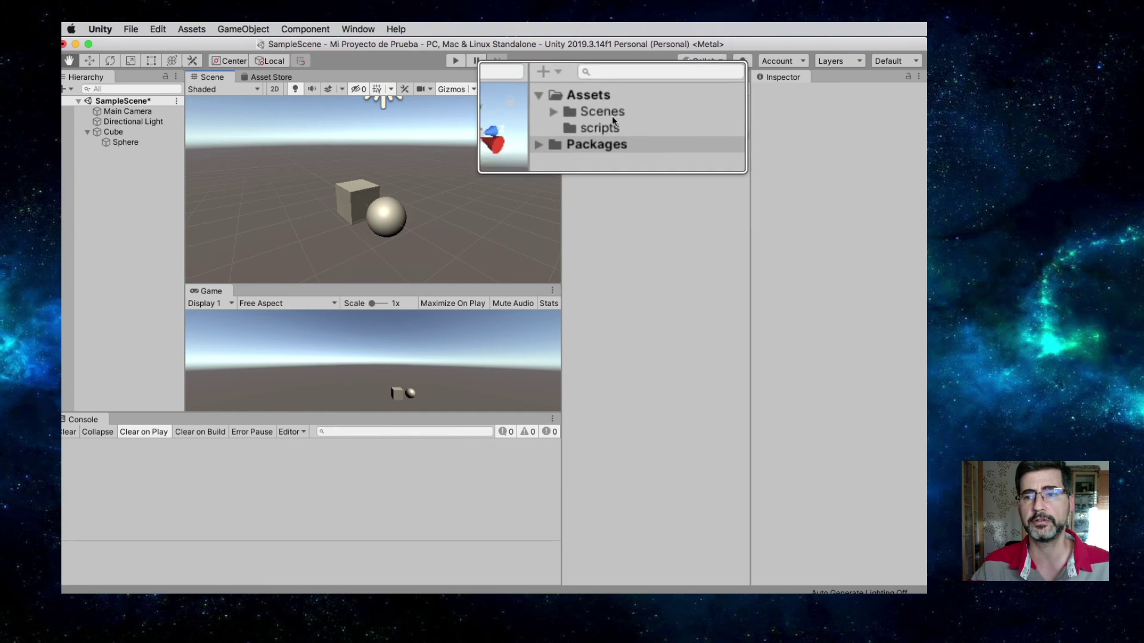
pyautogui.keyDown('alt'); pyautogui.scroll(-3, 613, 121); pyautogui.keyUp('alt')
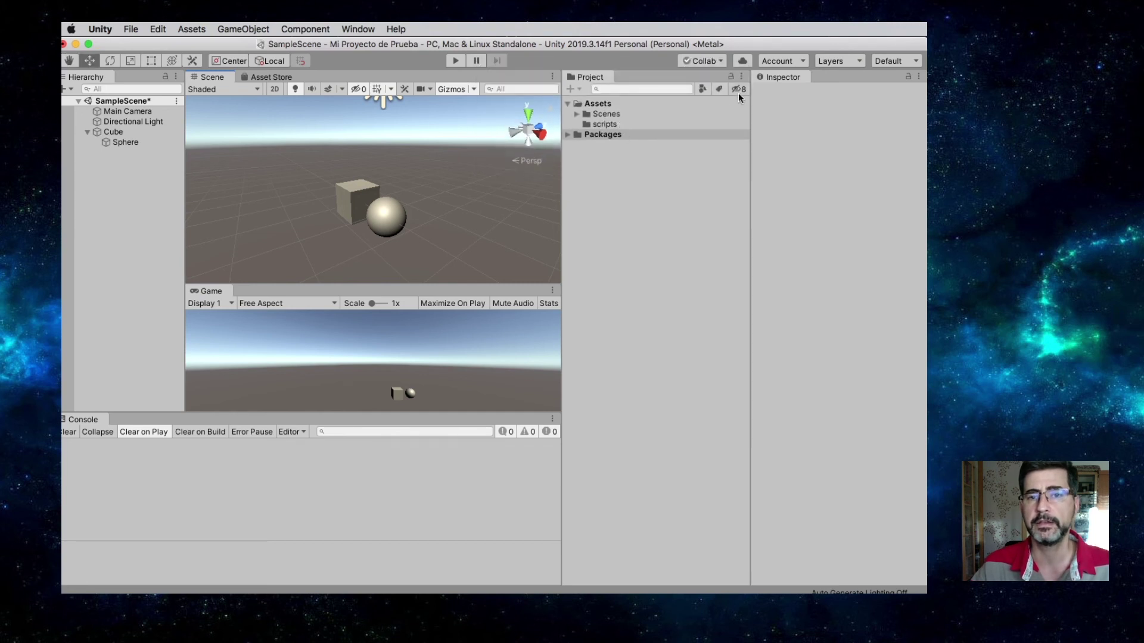
pyautogui.click(741, 77)
pyautogui.click(766, 101)
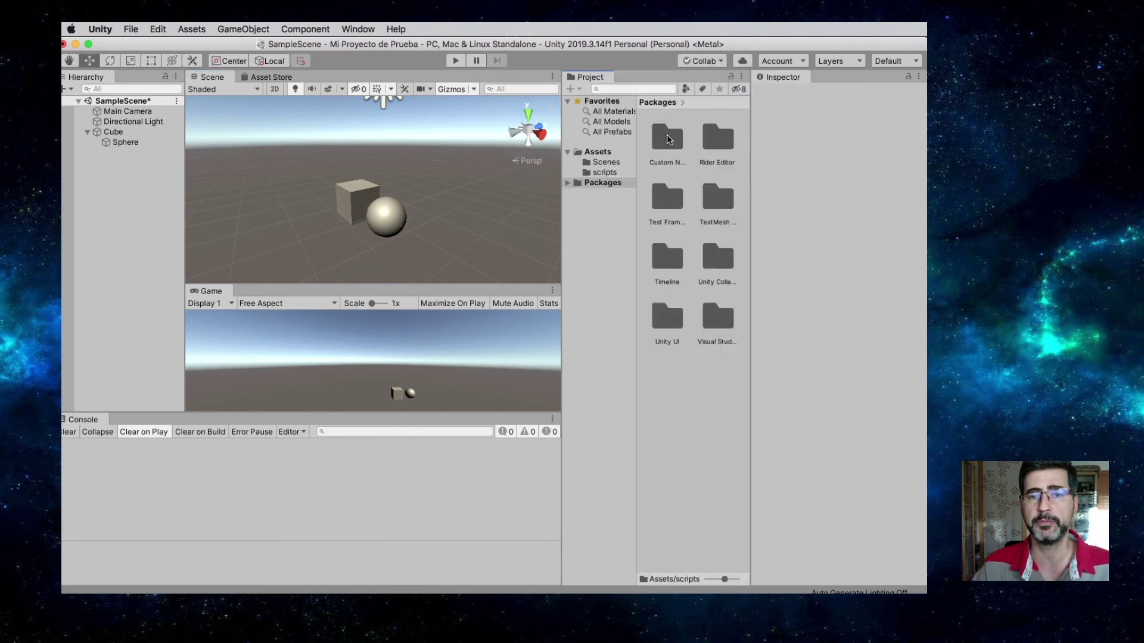
pyautogui.click(741, 76)
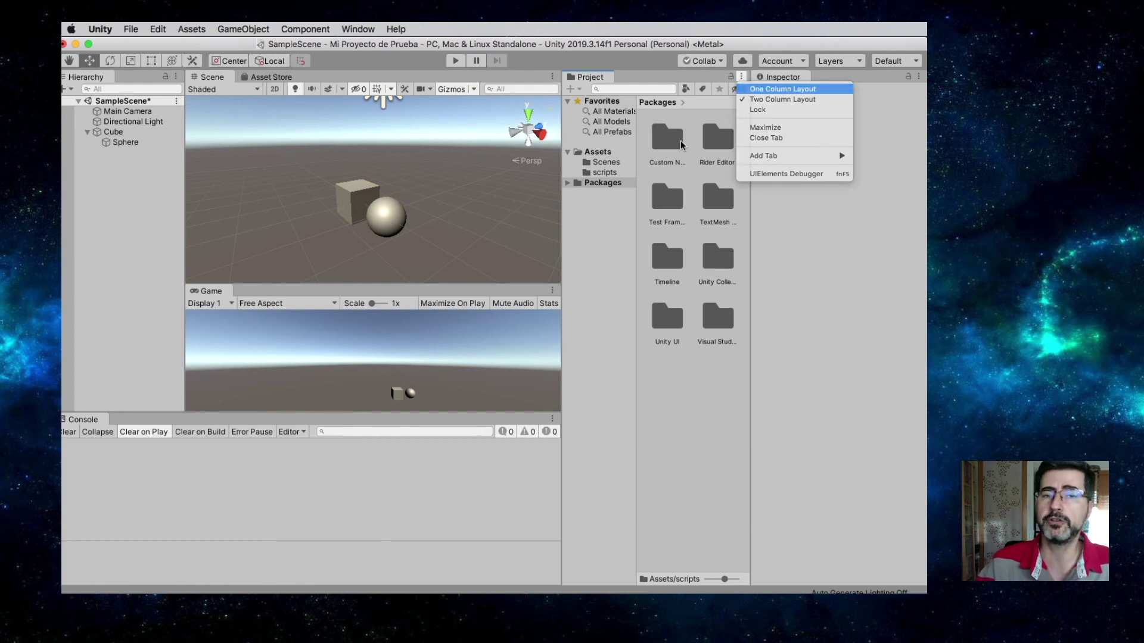
pyautogui.click(768, 90)
# Expand the Scenes folder in the Project window, and select the cube in a widened Inspector.
pyautogui.click(595, 115)
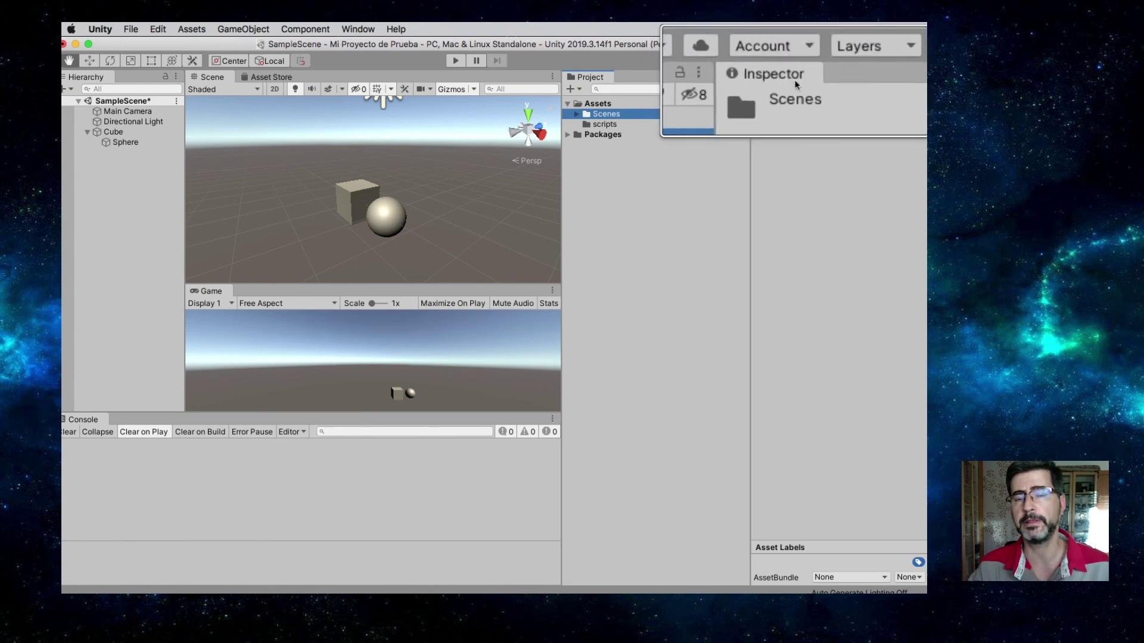
pyautogui.click(577, 113)
pyautogui.click(349, 193)
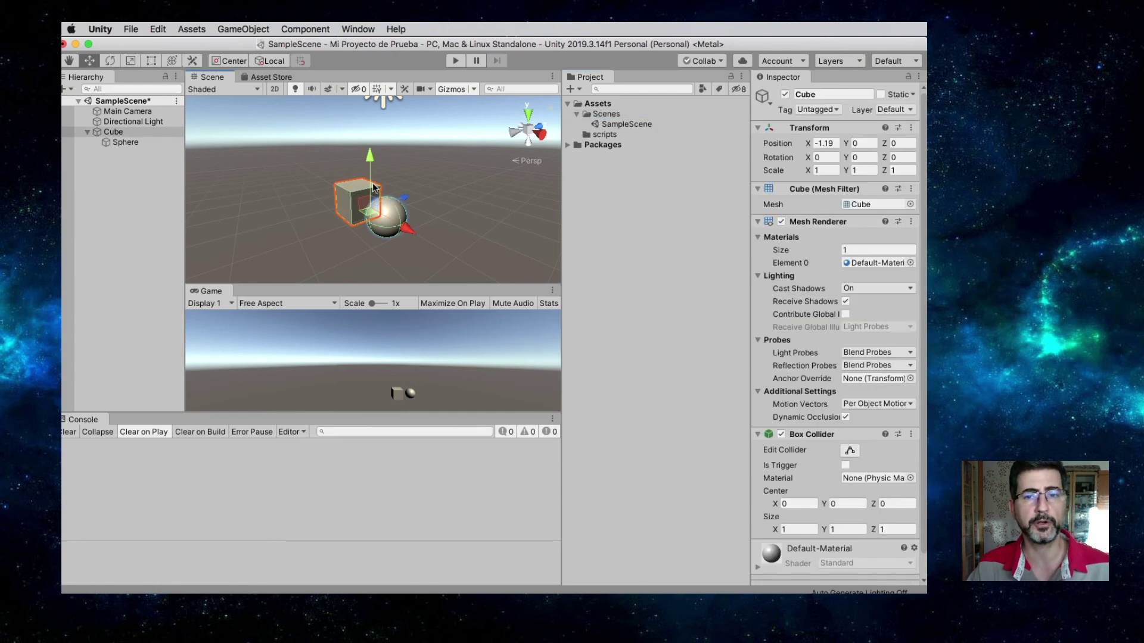
pyautogui.moveTo(748, 143); pyautogui.dragTo(716, 149)
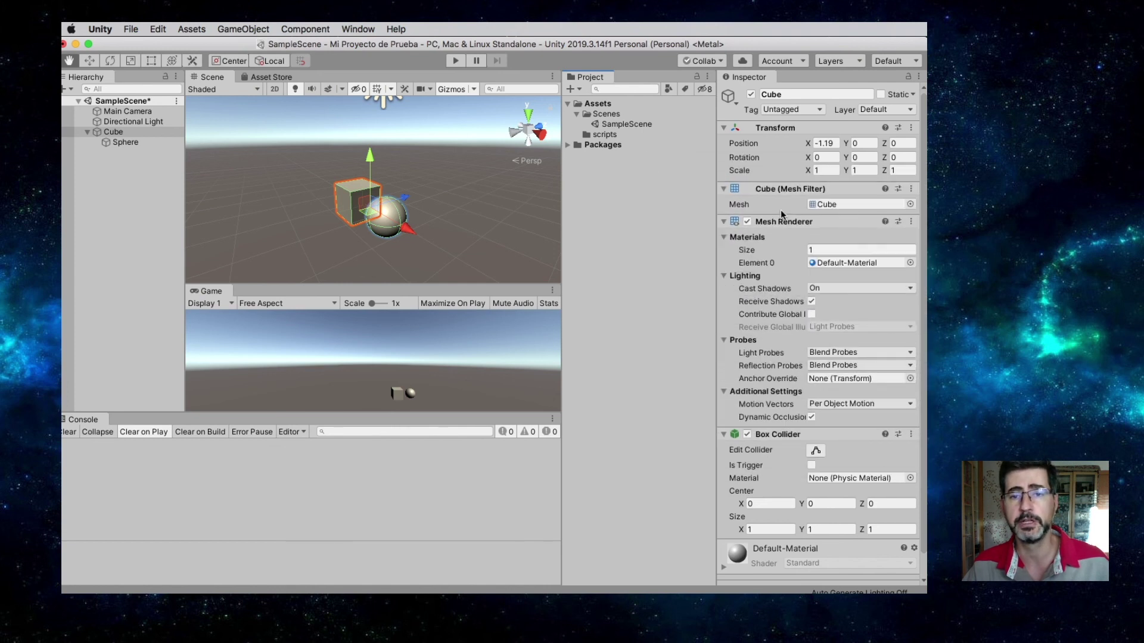
# Collapse the cube's Transform, Cube (Mesh Filter), Mesh Renderer and Box Collider components.
pyautogui.click(723, 128)
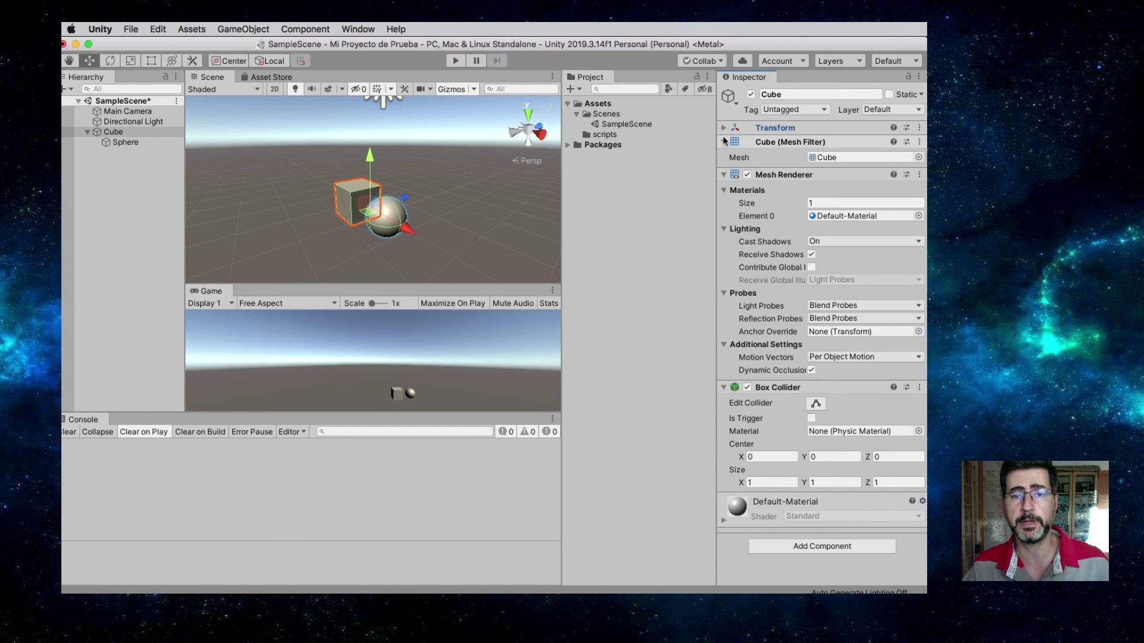
pyautogui.click(723, 141)
pyautogui.click(723, 156)
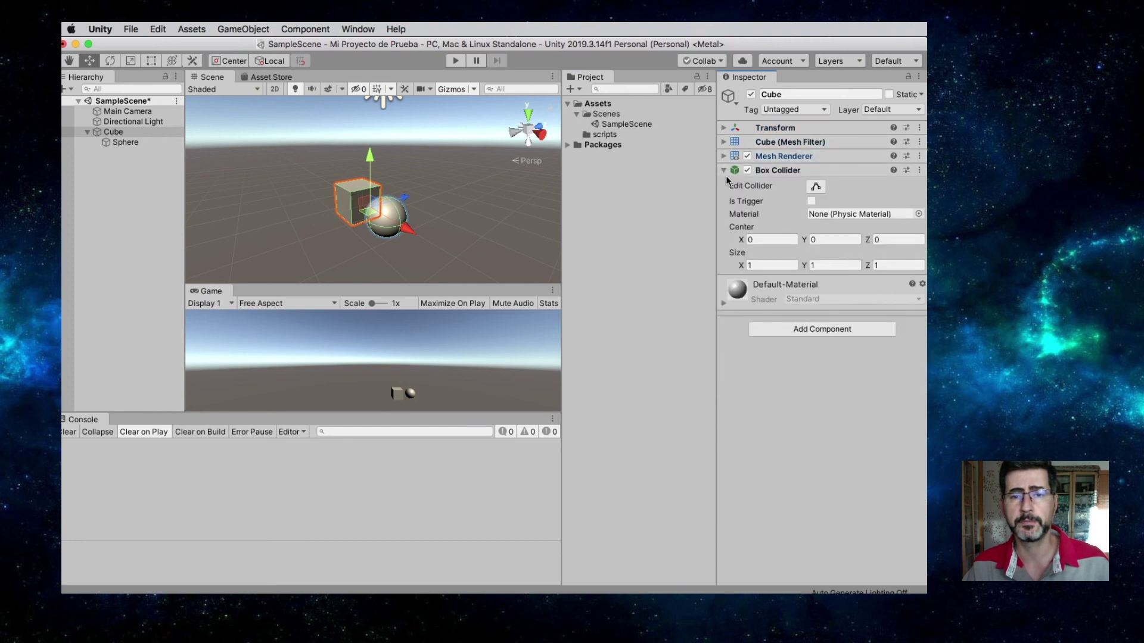
pyautogui.click(724, 170)
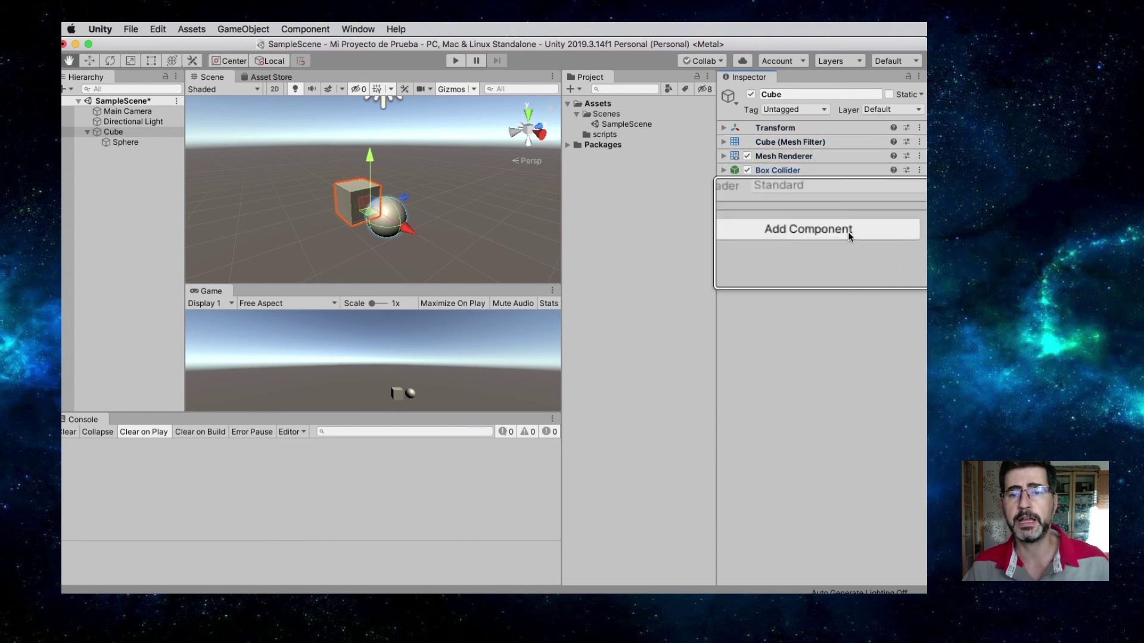
# Browse the component categories that can be added to the cube, including the Navigation category.
pyautogui.click(815, 232)
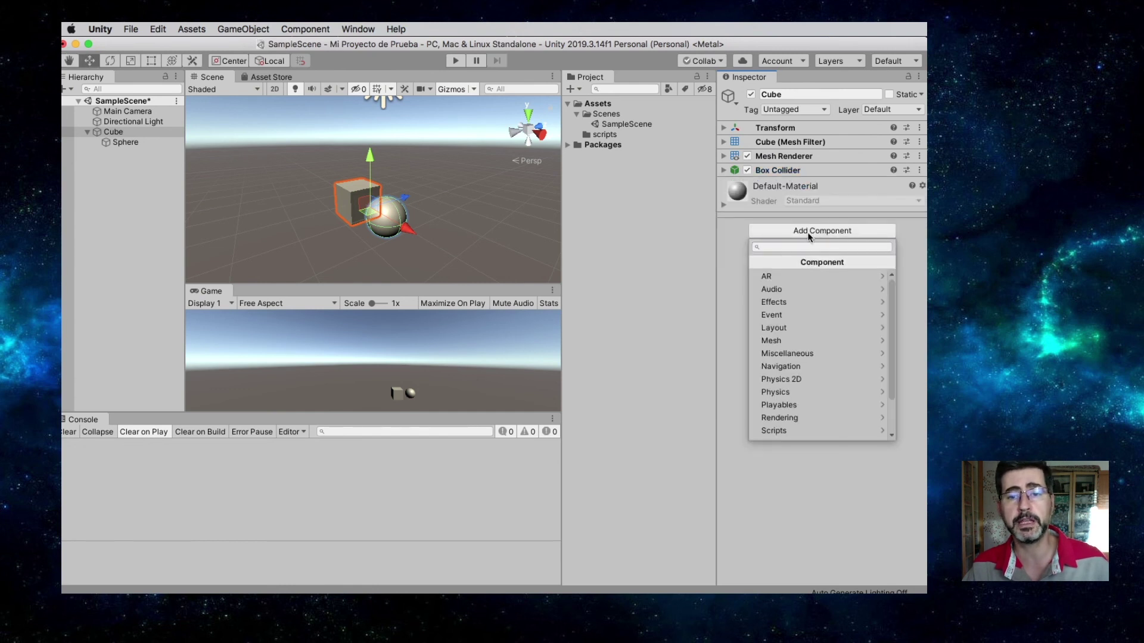
pyautogui.scroll(-3, 813, 315)
pyautogui.scroll(3, 806, 324)
pyautogui.scroll(-3, 807, 324)
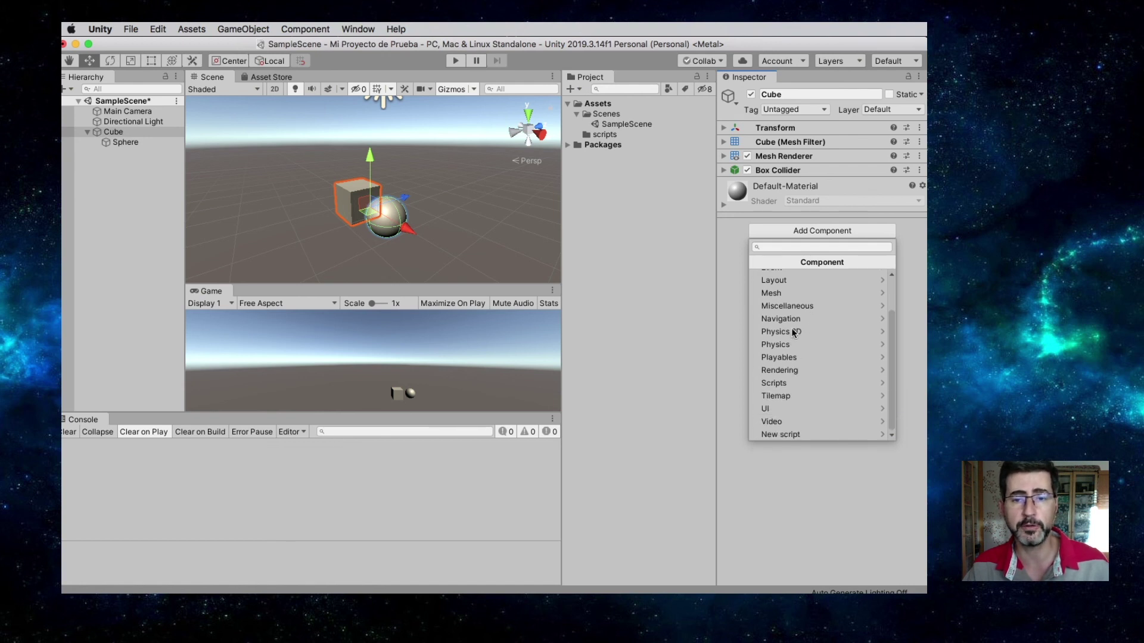
pyautogui.click(785, 319)
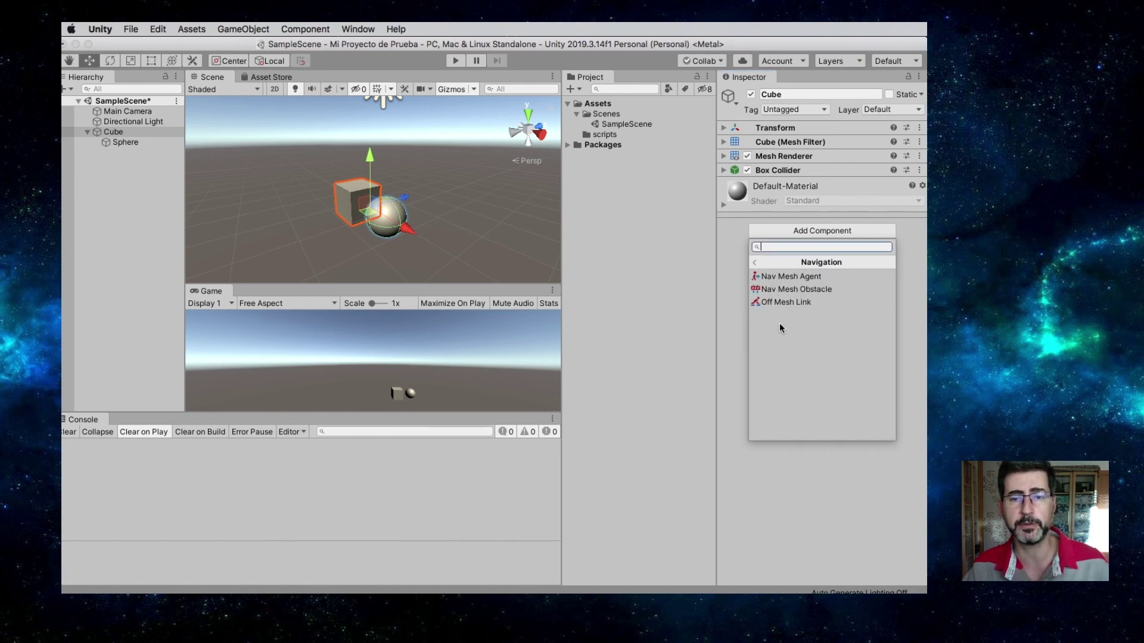
pyautogui.click(754, 263)
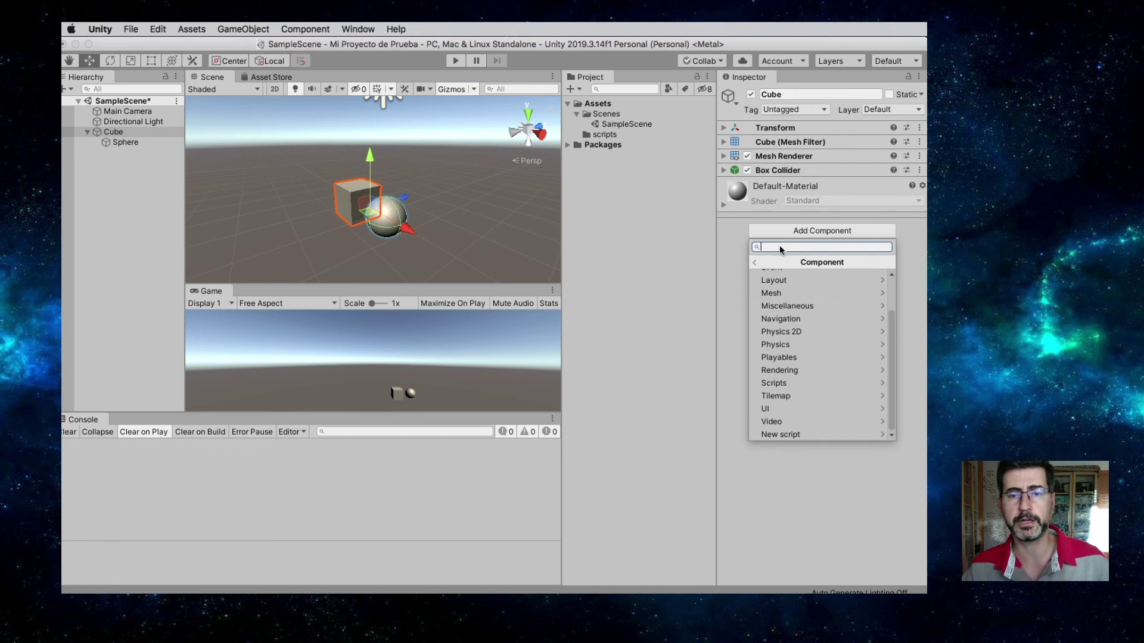
# Search the cube's addable components for c#, and create and add a new script named myScript.
pyautogui.write('c')
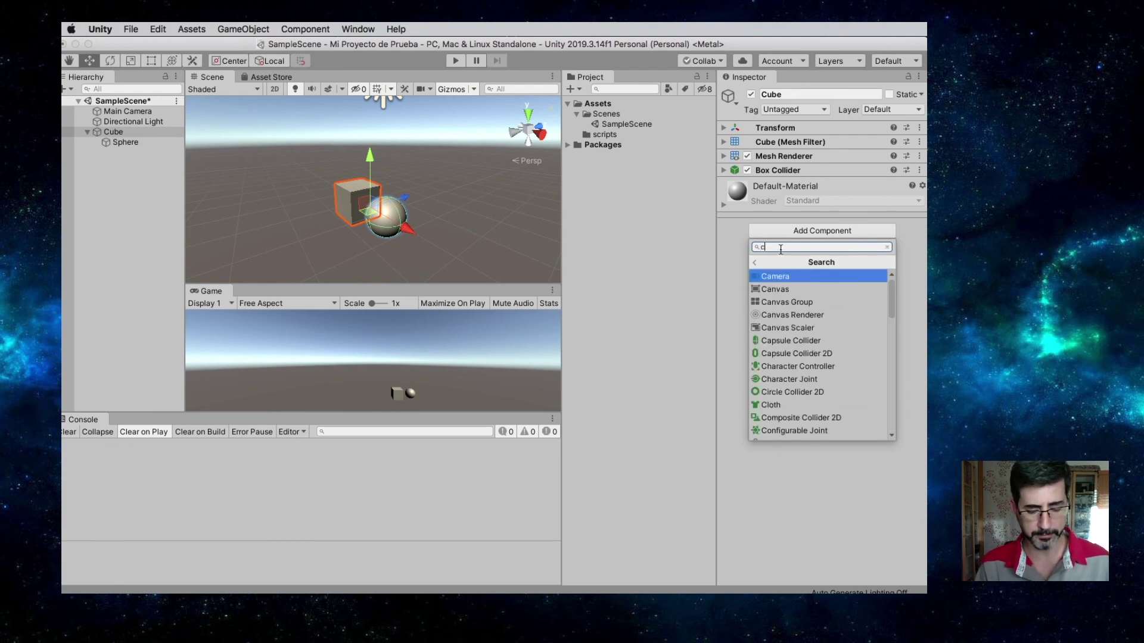
pyautogui.write('#')
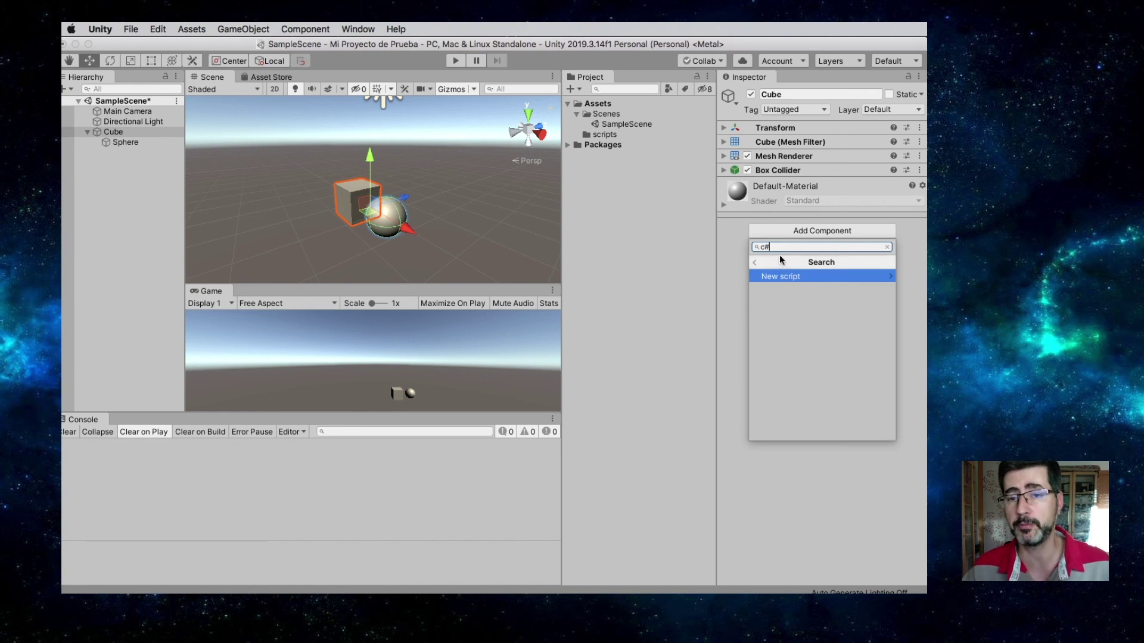
pyautogui.click(781, 278)
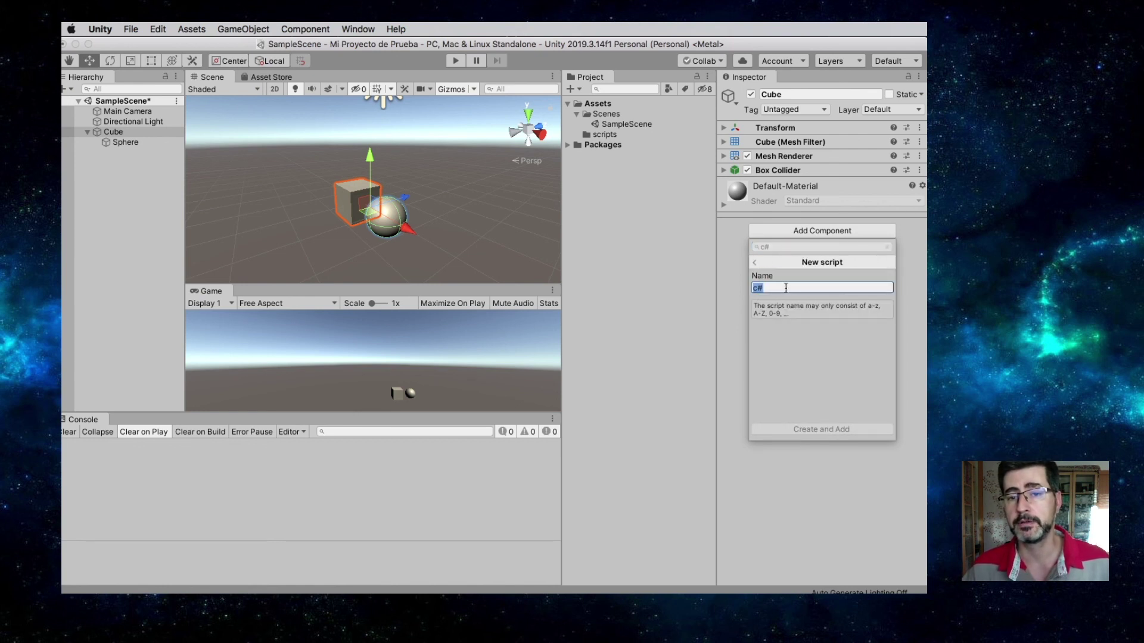
pyautogui.write('yScript')
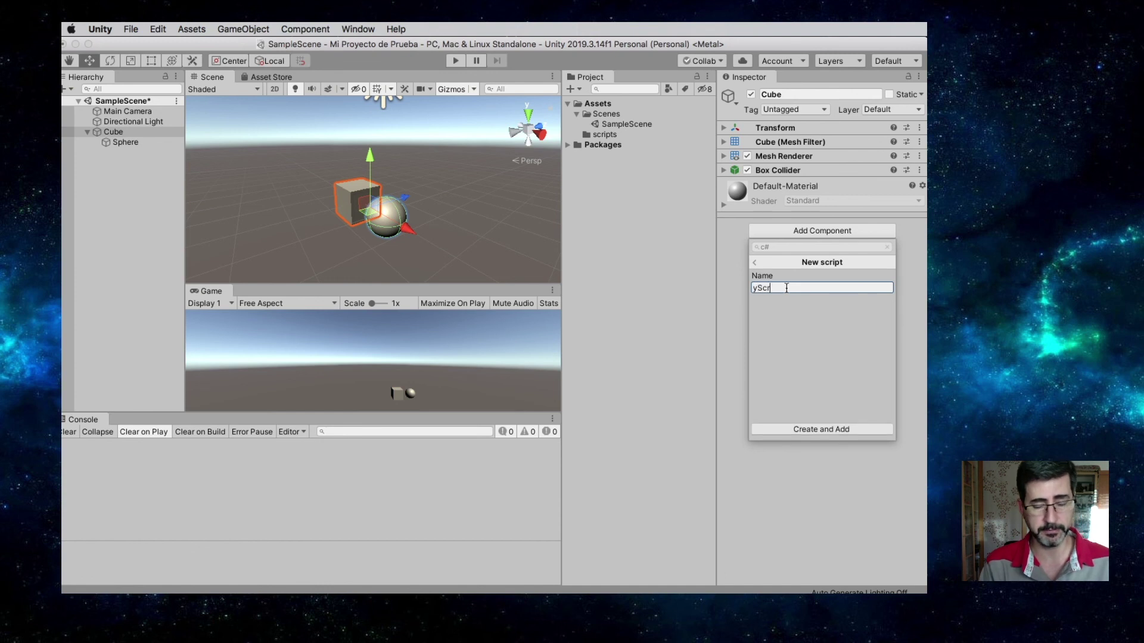
pyautogui.press('BackSpace')
pyautogui.press('BackSpace')
pyautogui.press('BackSpace')
pyautogui.press('BackSpace')
pyautogui.press('BackSpace')
pyautogui.press('BackSpace')
pyautogui.press('BackSpace')
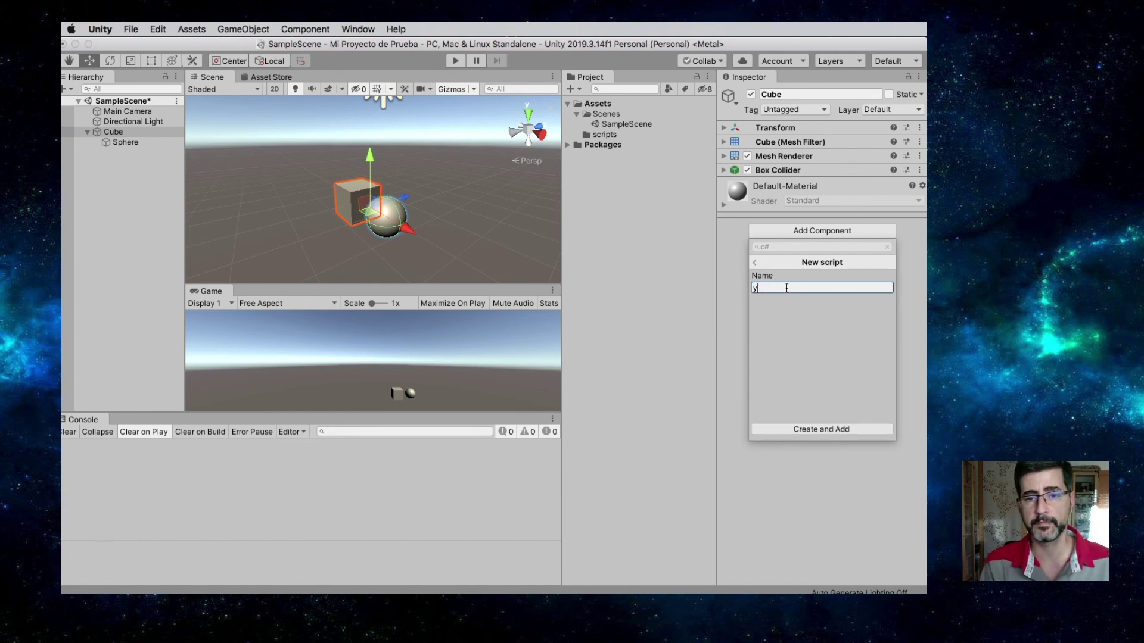
pyautogui.write('myScript')
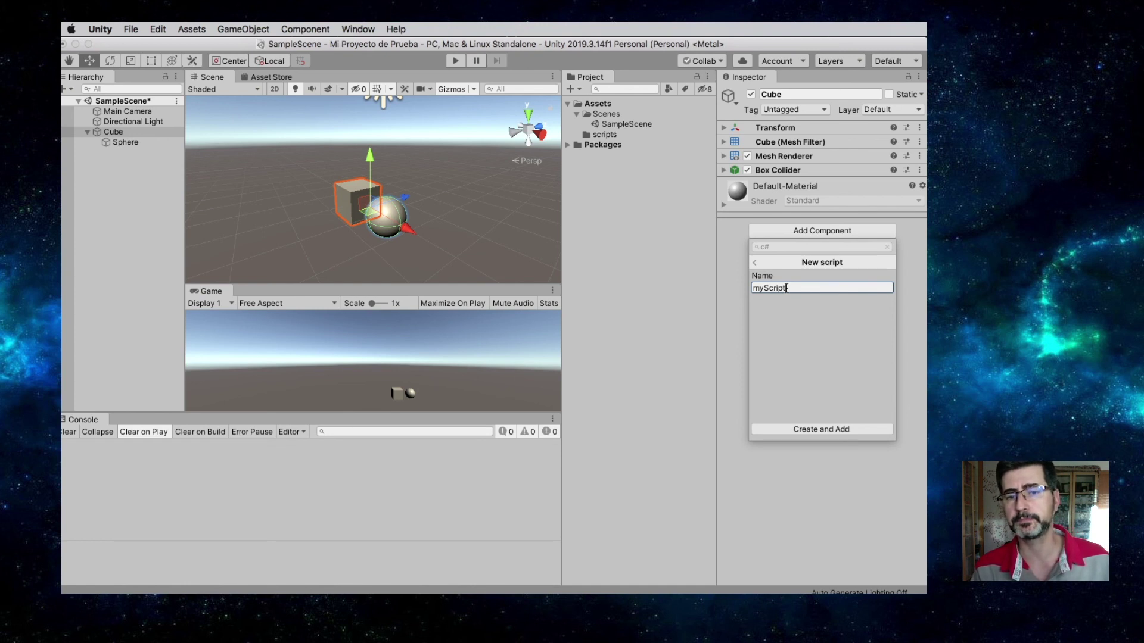
pyautogui.press('Return')
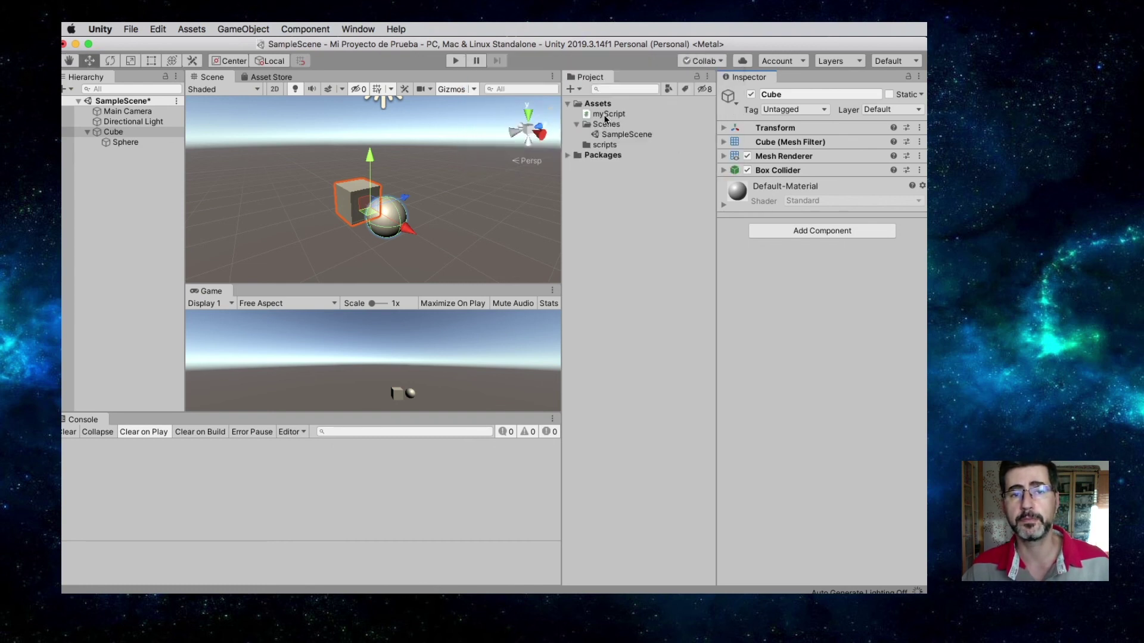
# Check the myScript files in the Assets folder in Finder, and inspect the myScript asset in Unity.
pyautogui.press('super+Tab')
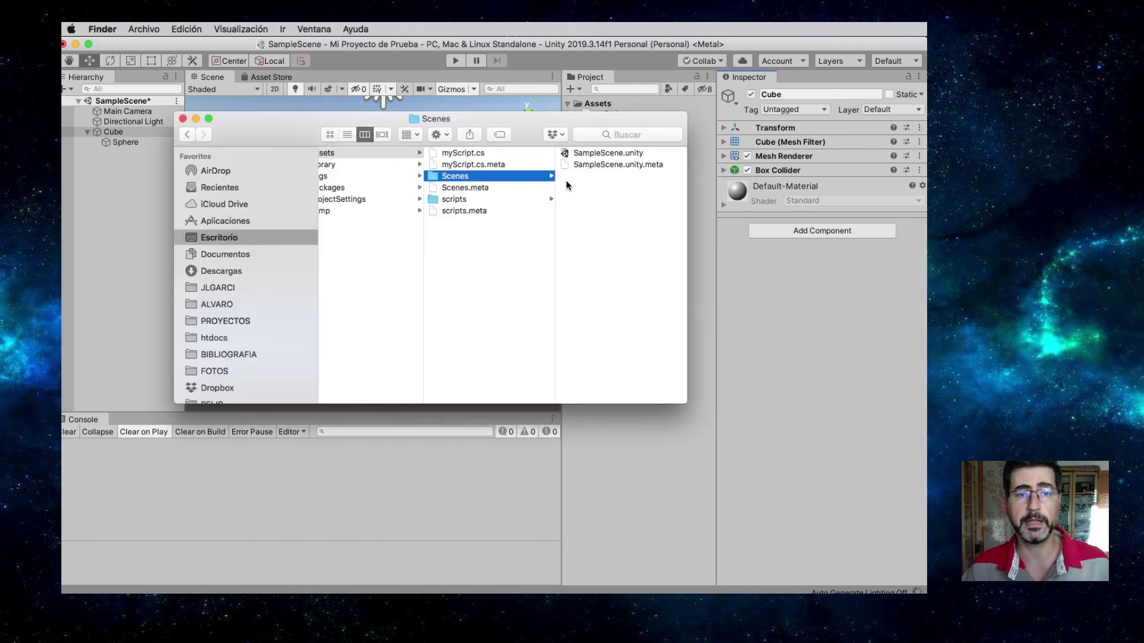
pyautogui.hscroll(-3, 424, 185)
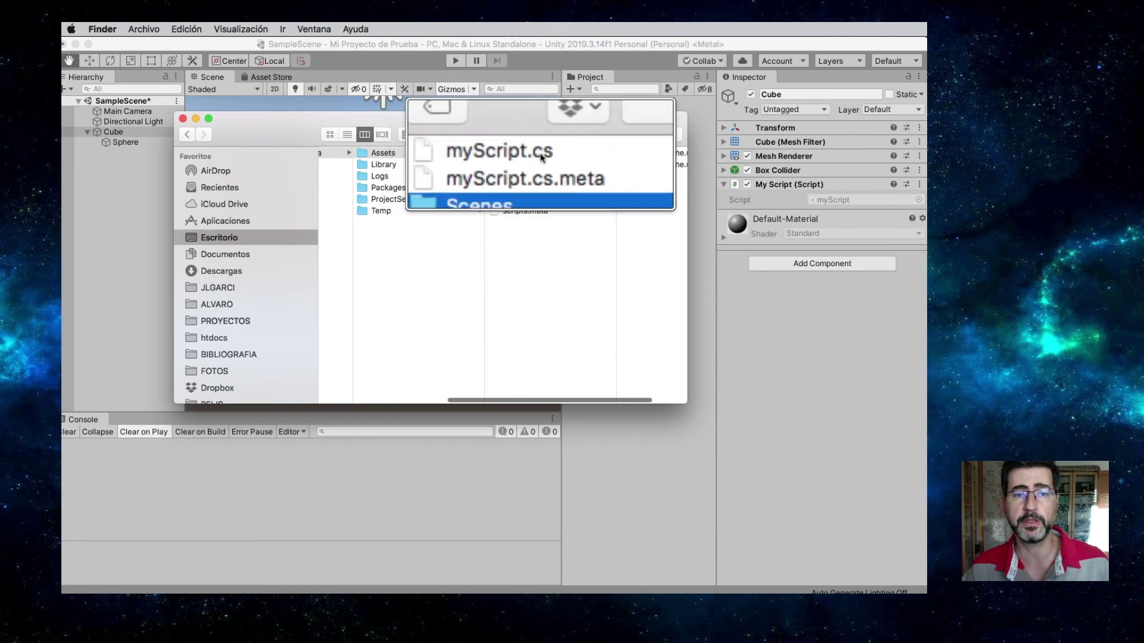
pyautogui.click(781, 307)
pyautogui.click(600, 113)
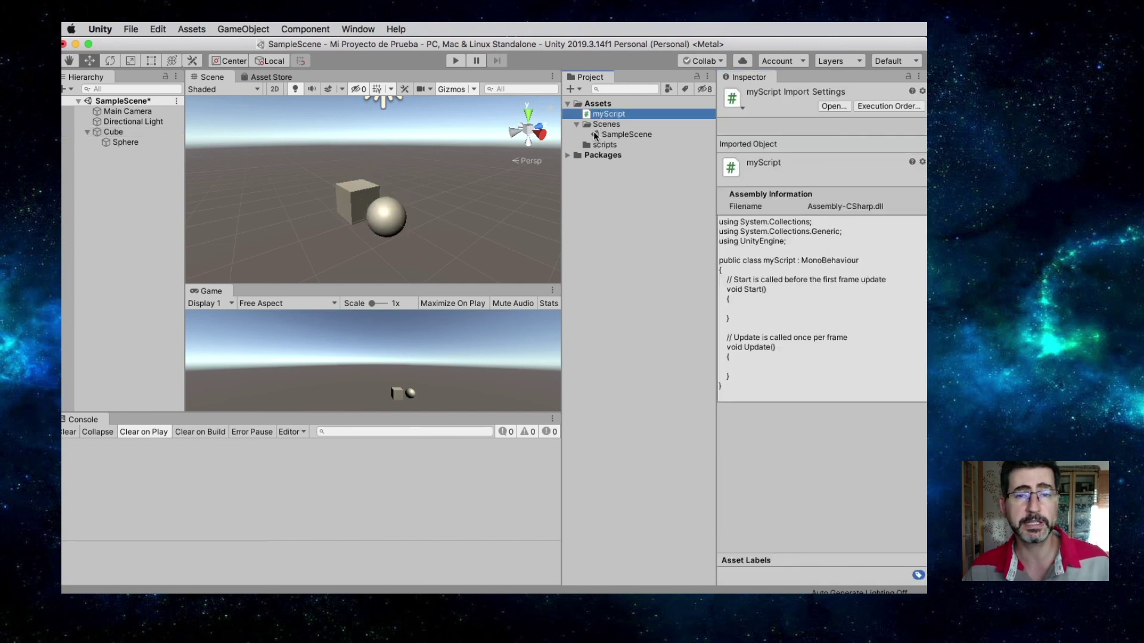
# In Finder, move myScript.cs and myScript.cs.meta into the scripts folder, and return to Unity to expand that folder.
pyautogui.press('super+Tab')
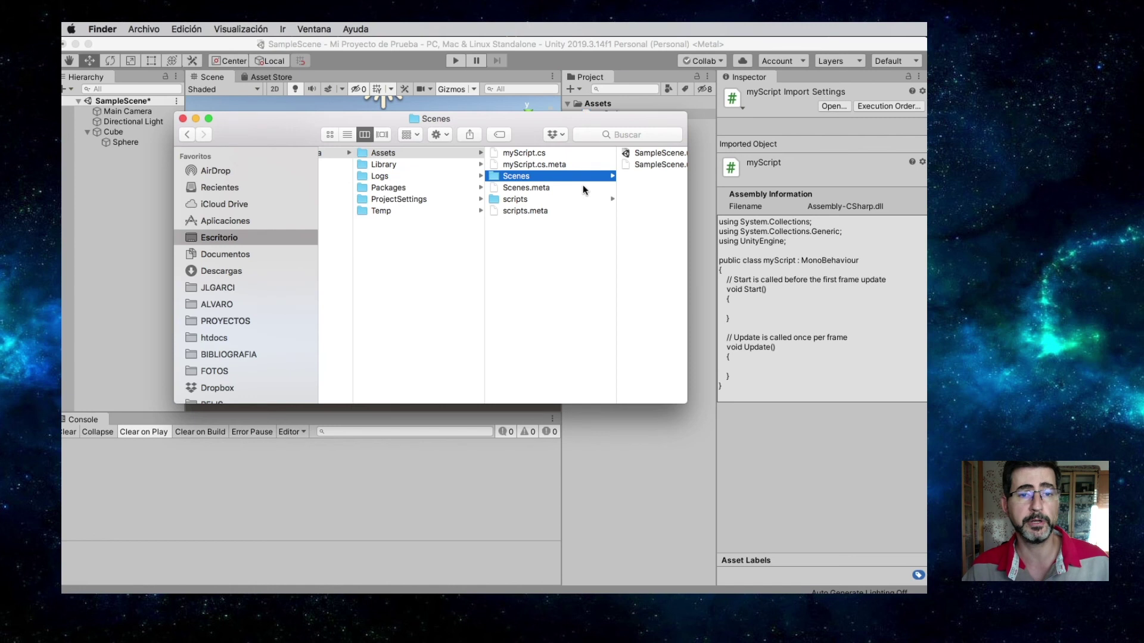
pyautogui.click(507, 156)
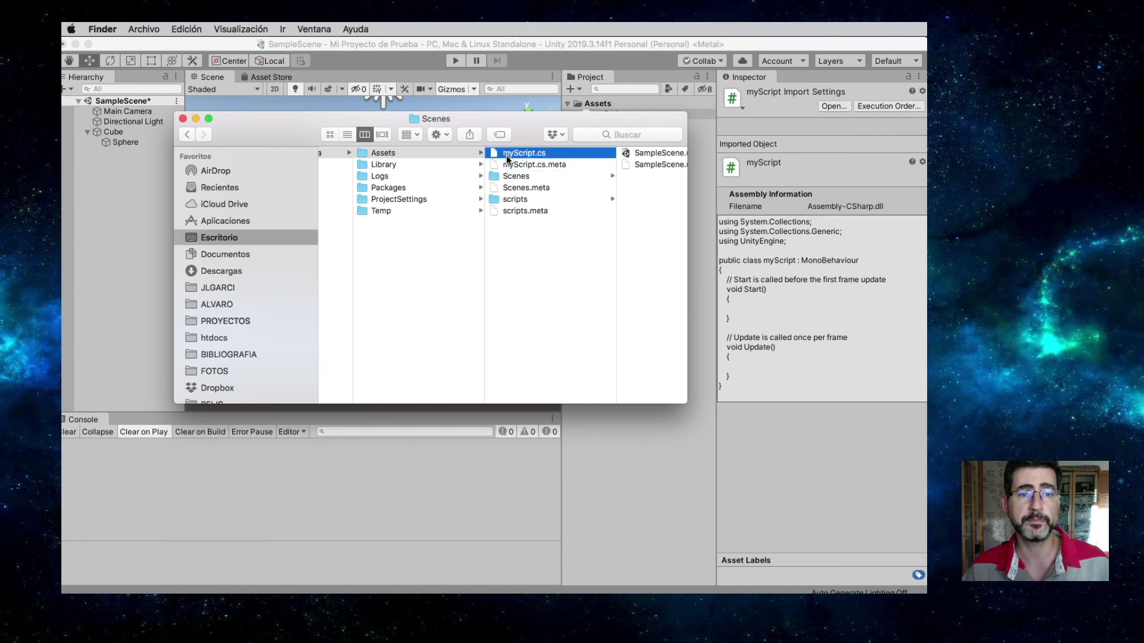
pyautogui.keyDown('shift'); pyautogui.click(443, 165); pyautogui.keyUp('shift')
pyautogui.moveTo(435, 162); pyautogui.dragTo(454, 202)
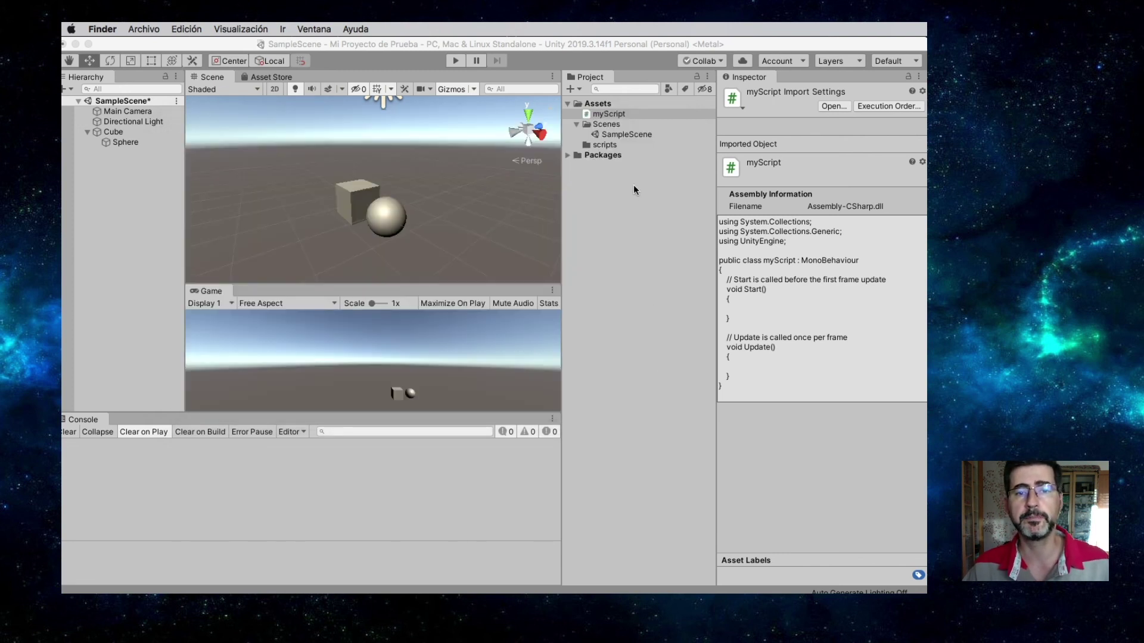
pyautogui.click(619, 159)
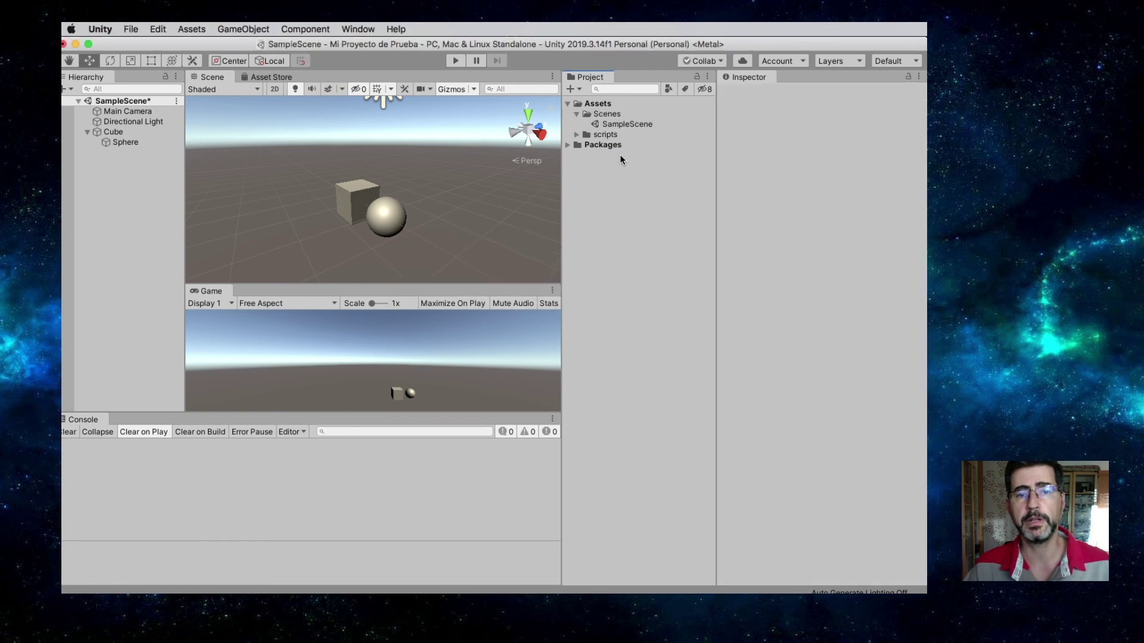
pyautogui.click(577, 136)
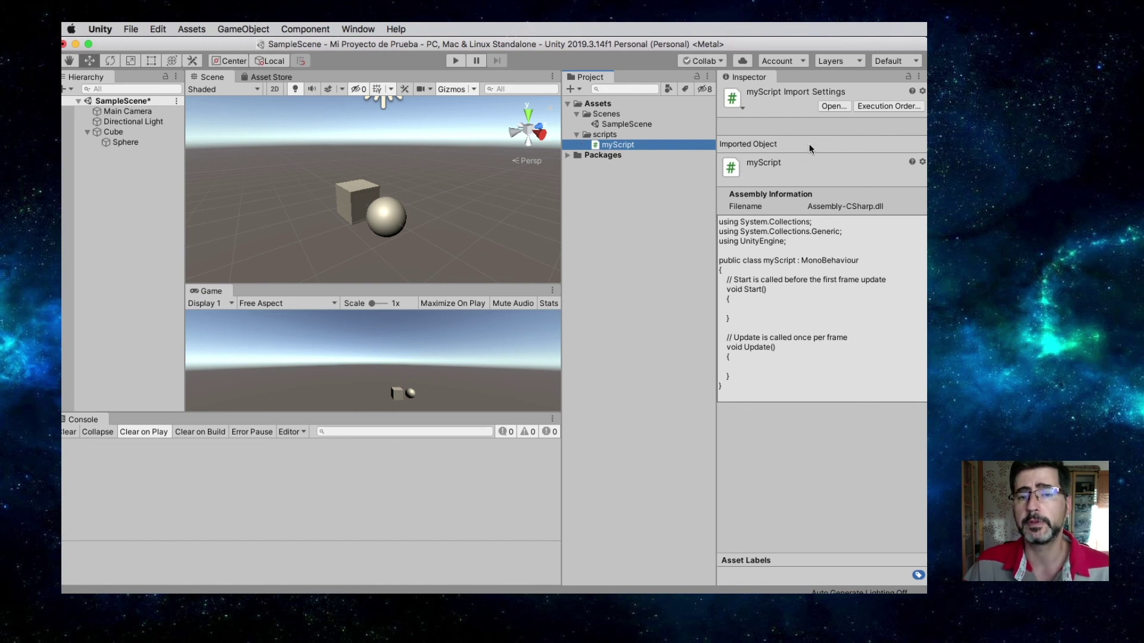
# Select the sphere to view its components in the Inspector, and open the Asset Store view.
pyautogui.click(379, 213)
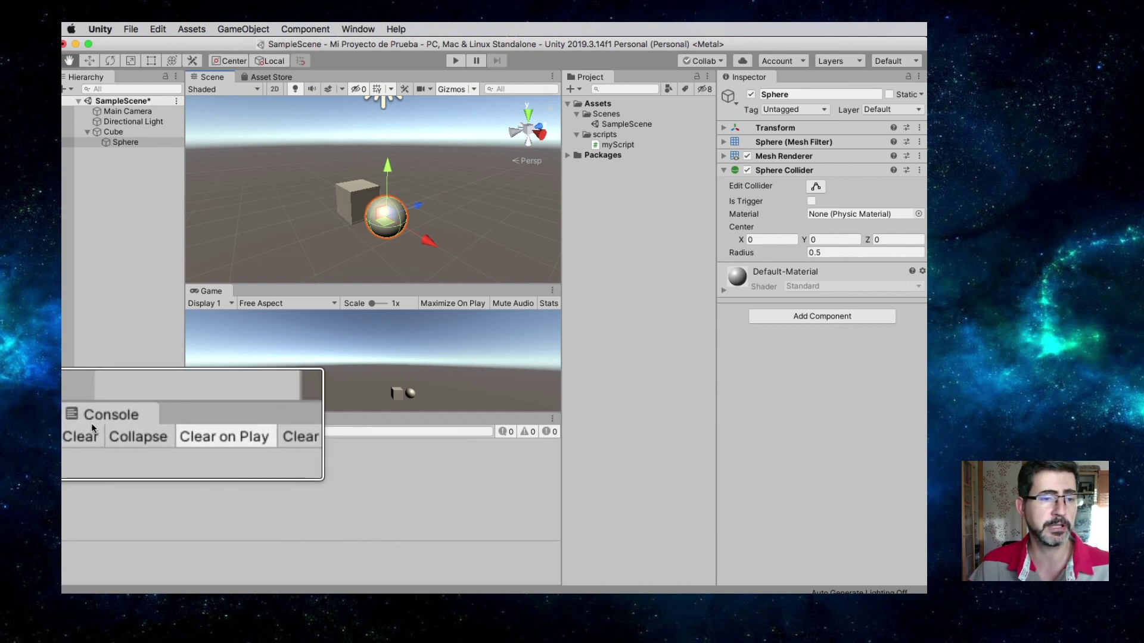
pyautogui.press('alt+super+8')
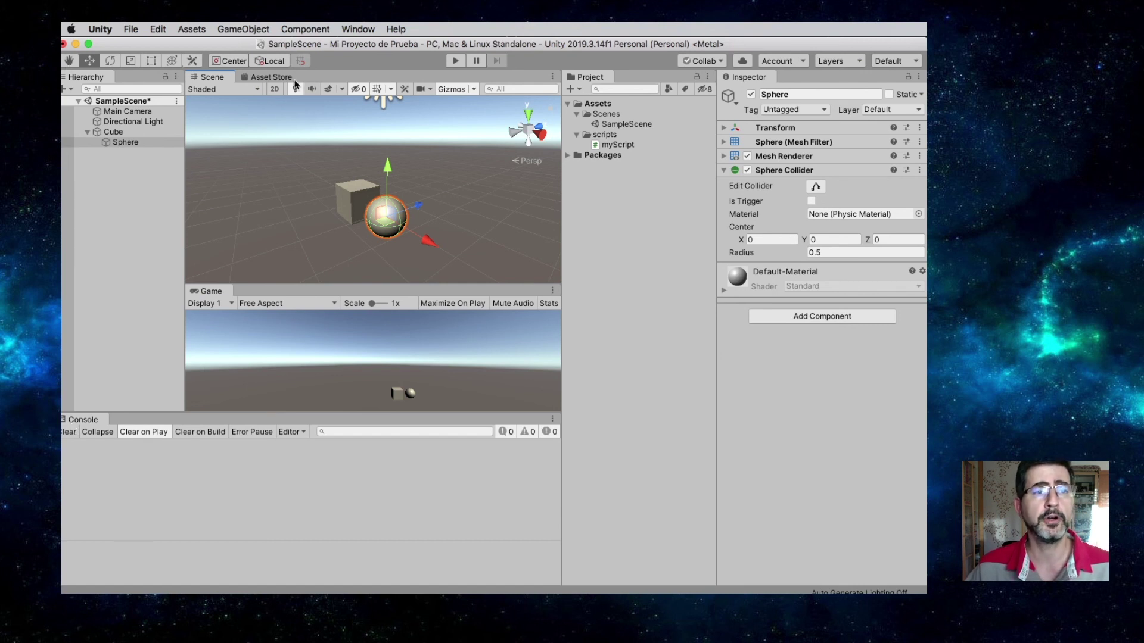
pyautogui.press('alt+super+8')
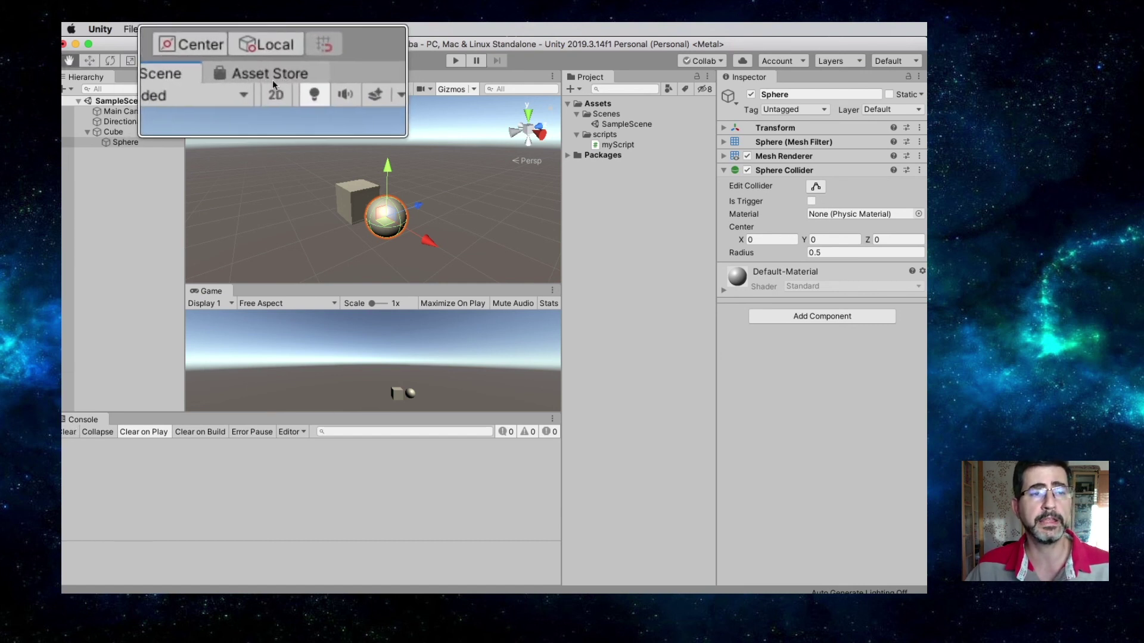
pyautogui.press('alt+super+8')
pyautogui.click(273, 78)
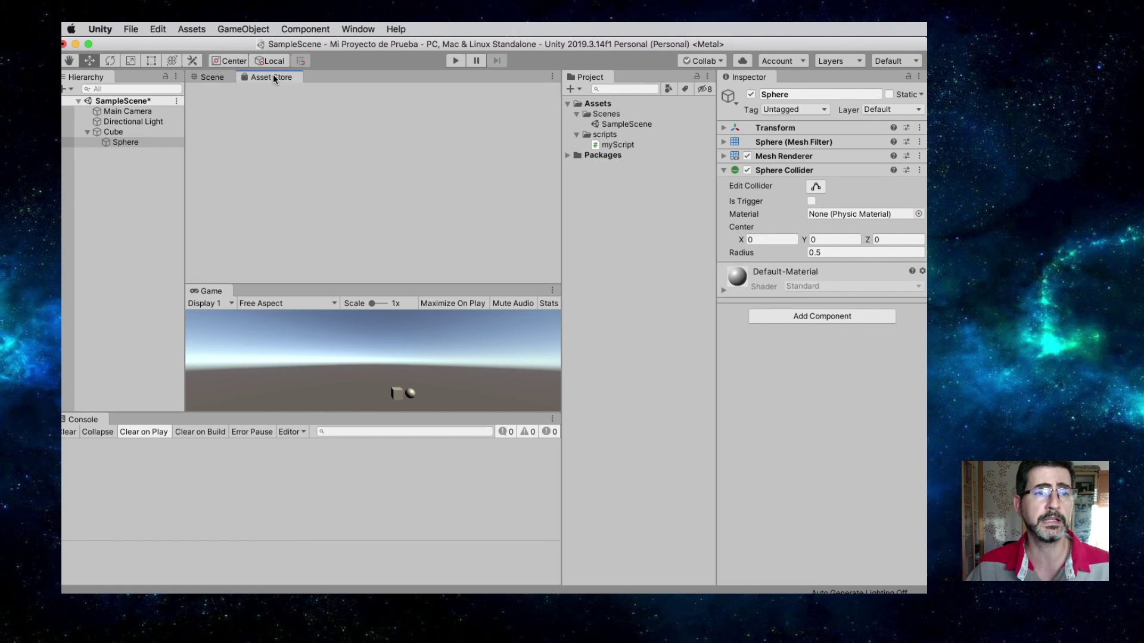